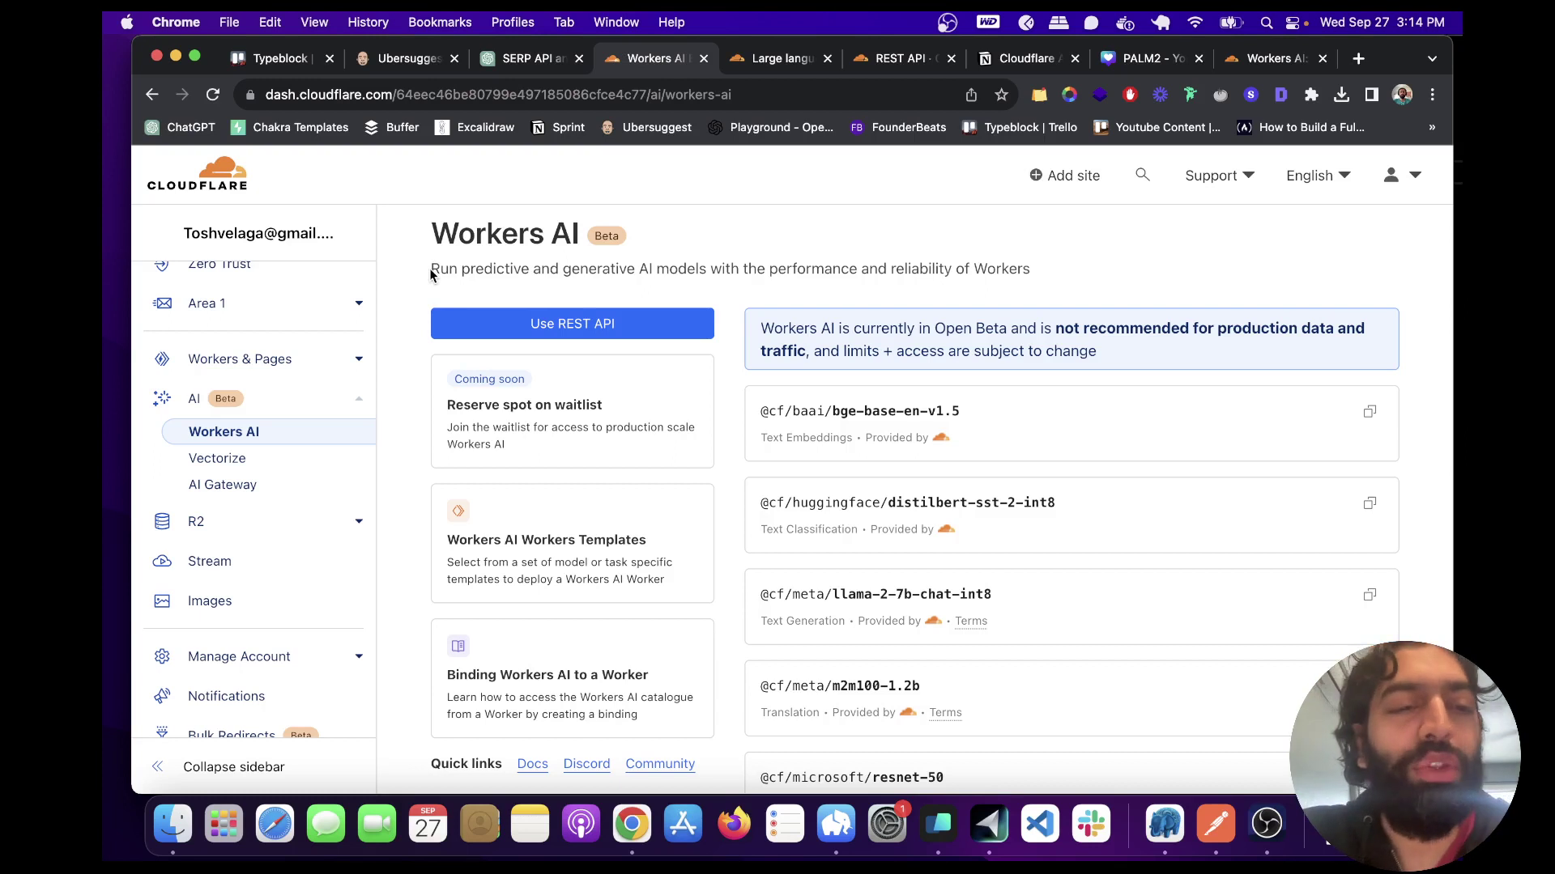
Step: Open the Workers AI REST API quick-start and go to the account's API tokens page
{"action": "left_click_drag", "start_coordinate": [431, 269], "coordinate": [766, 301]}
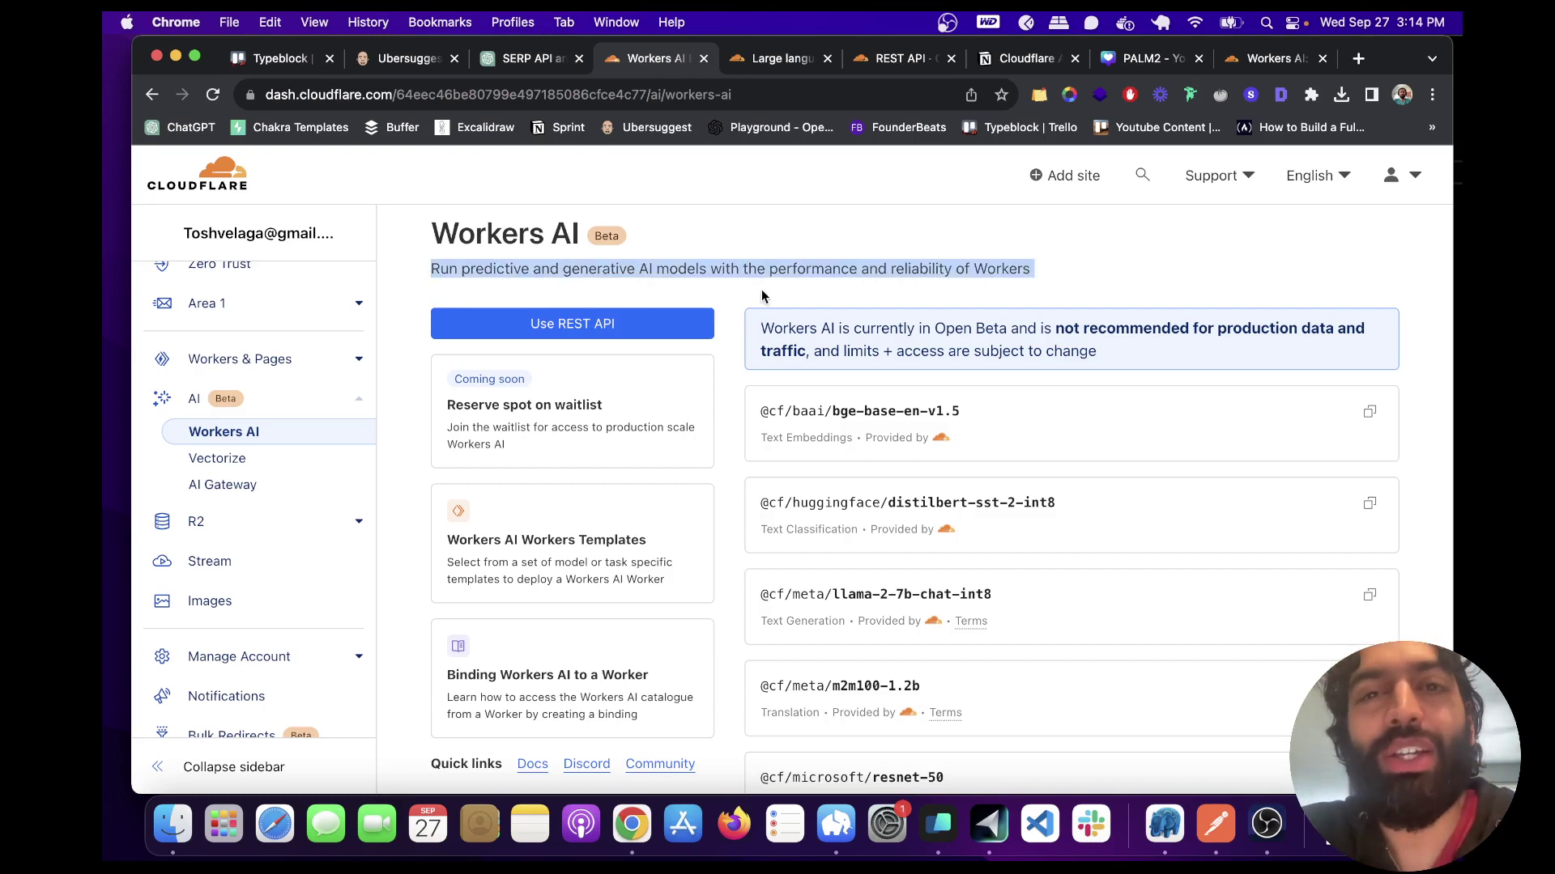
{"action": "left_click", "coordinate": [736, 287]}
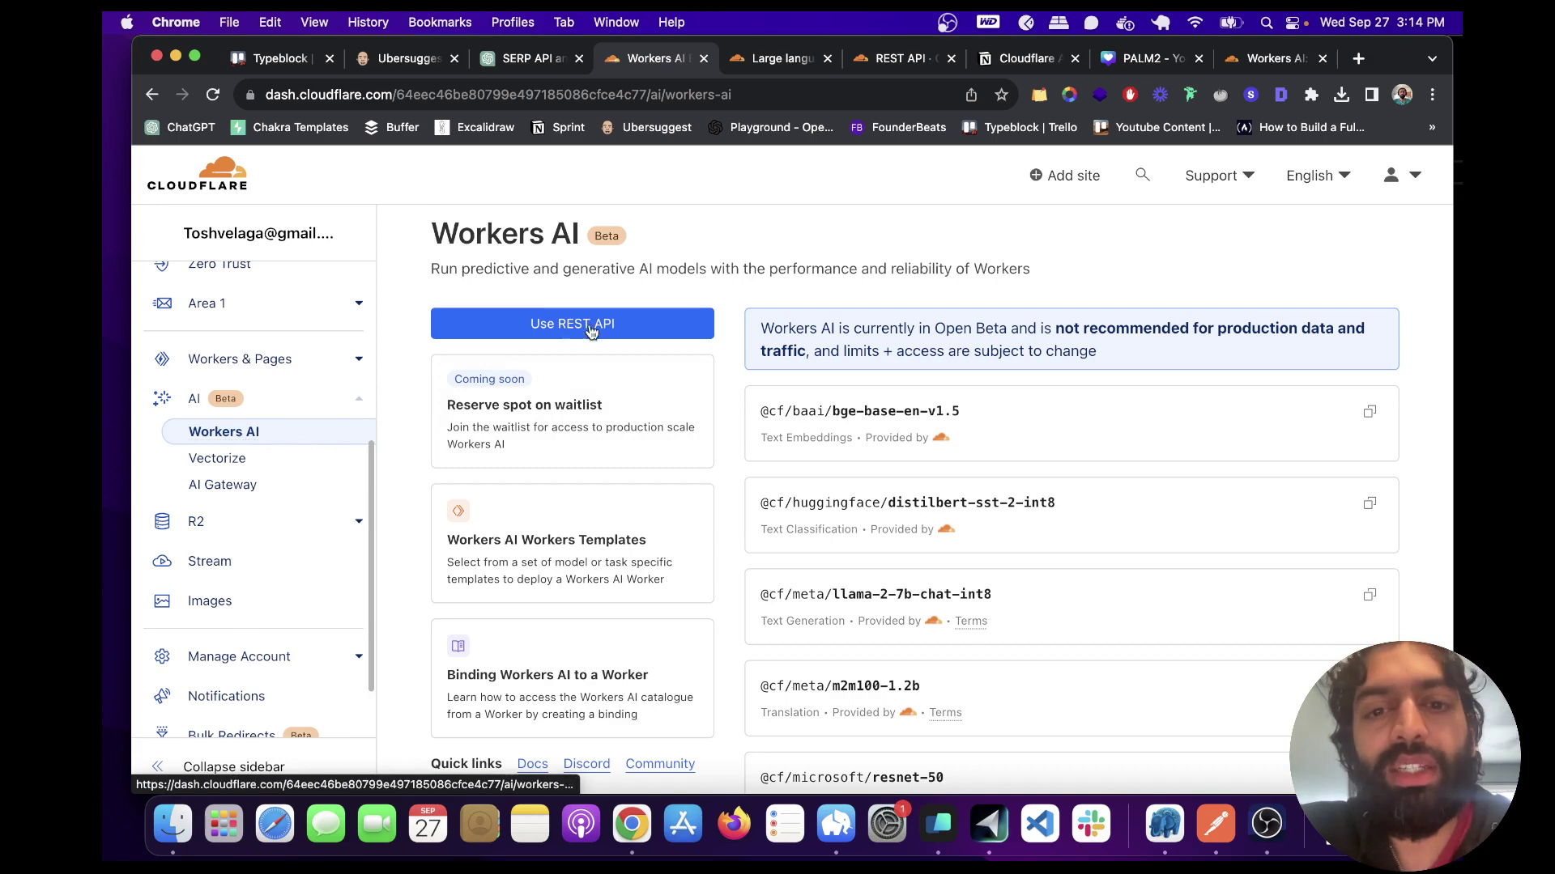
{"action": "scroll", "coordinate": [727, 367], "scroll_direction": "down", "scroll_amount": 1}
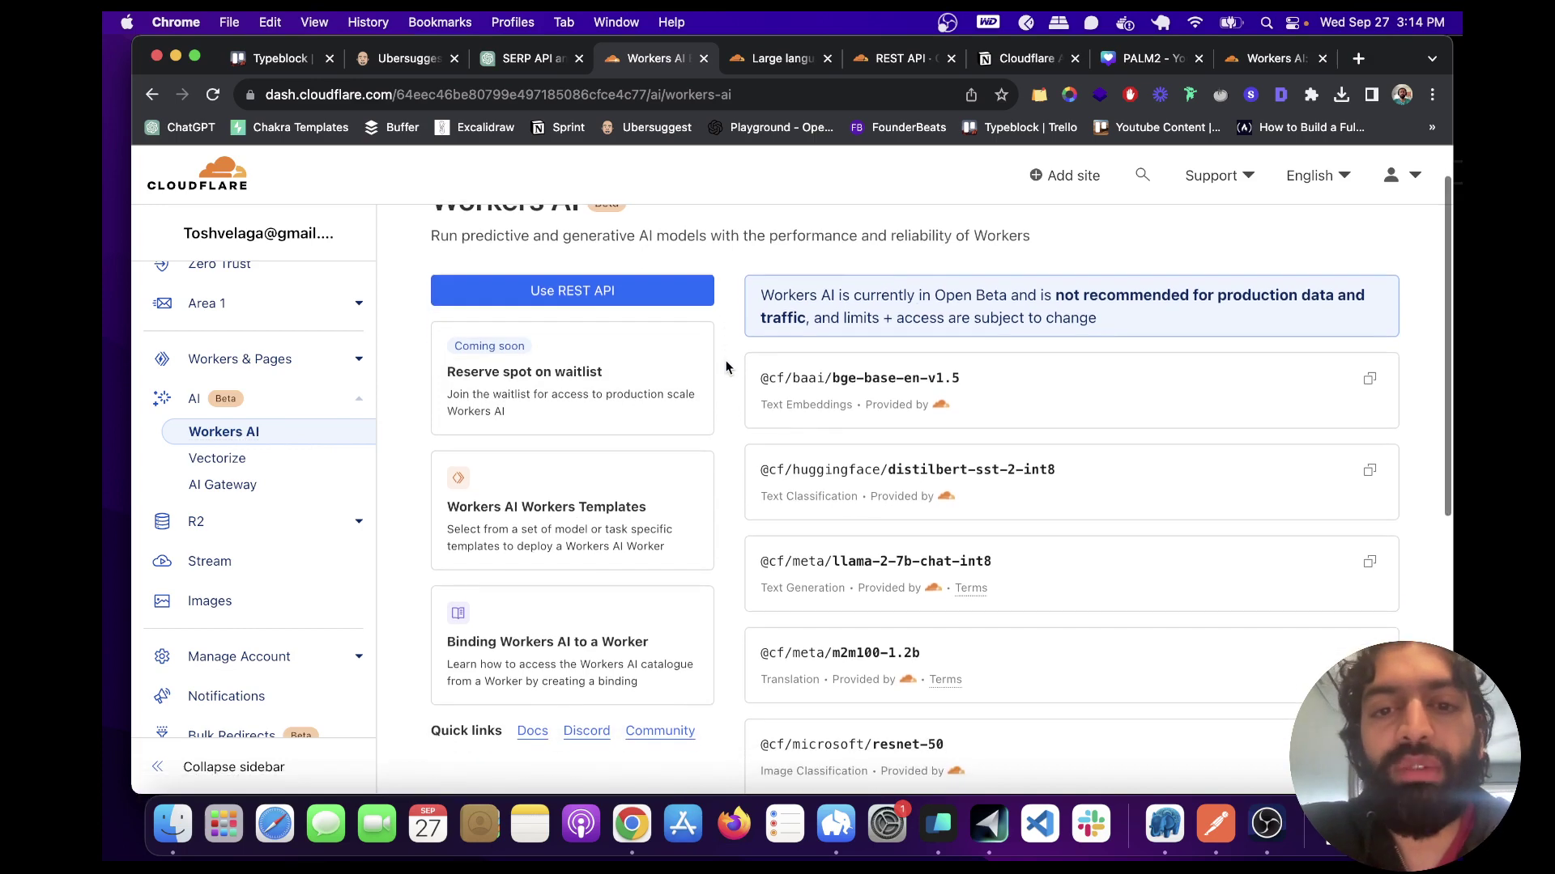
{"action": "scroll", "coordinate": [727, 366], "scroll_direction": "down", "scroll_amount": 3}
{"action": "scroll", "coordinate": [727, 367], "scroll_direction": "up", "scroll_amount": 4}
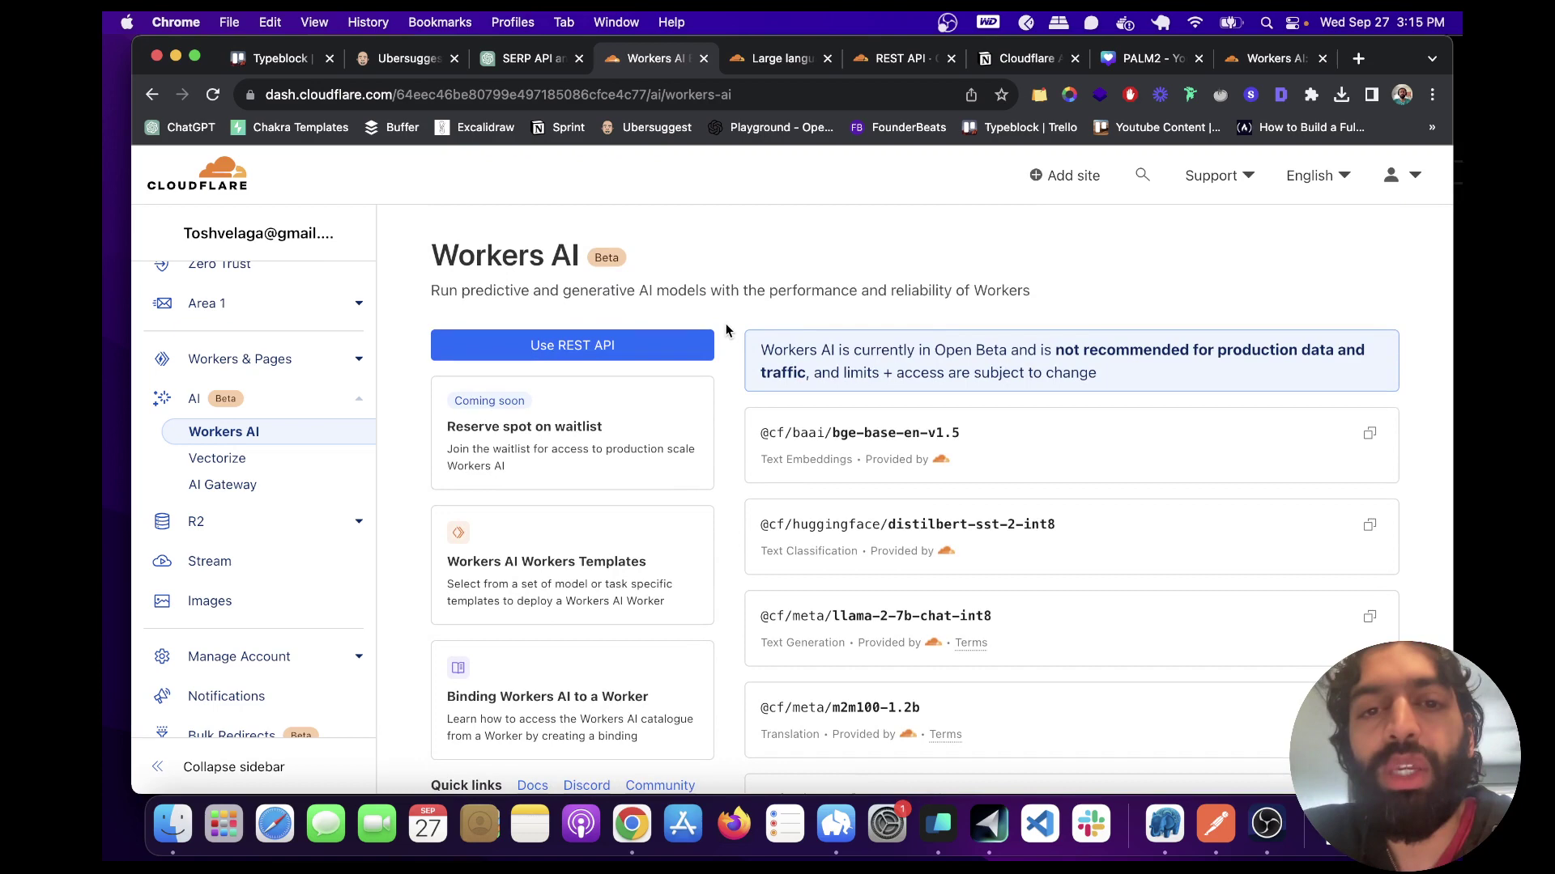
{"action": "scroll", "coordinate": [727, 329], "scroll_direction": "down", "scroll_amount": 1}
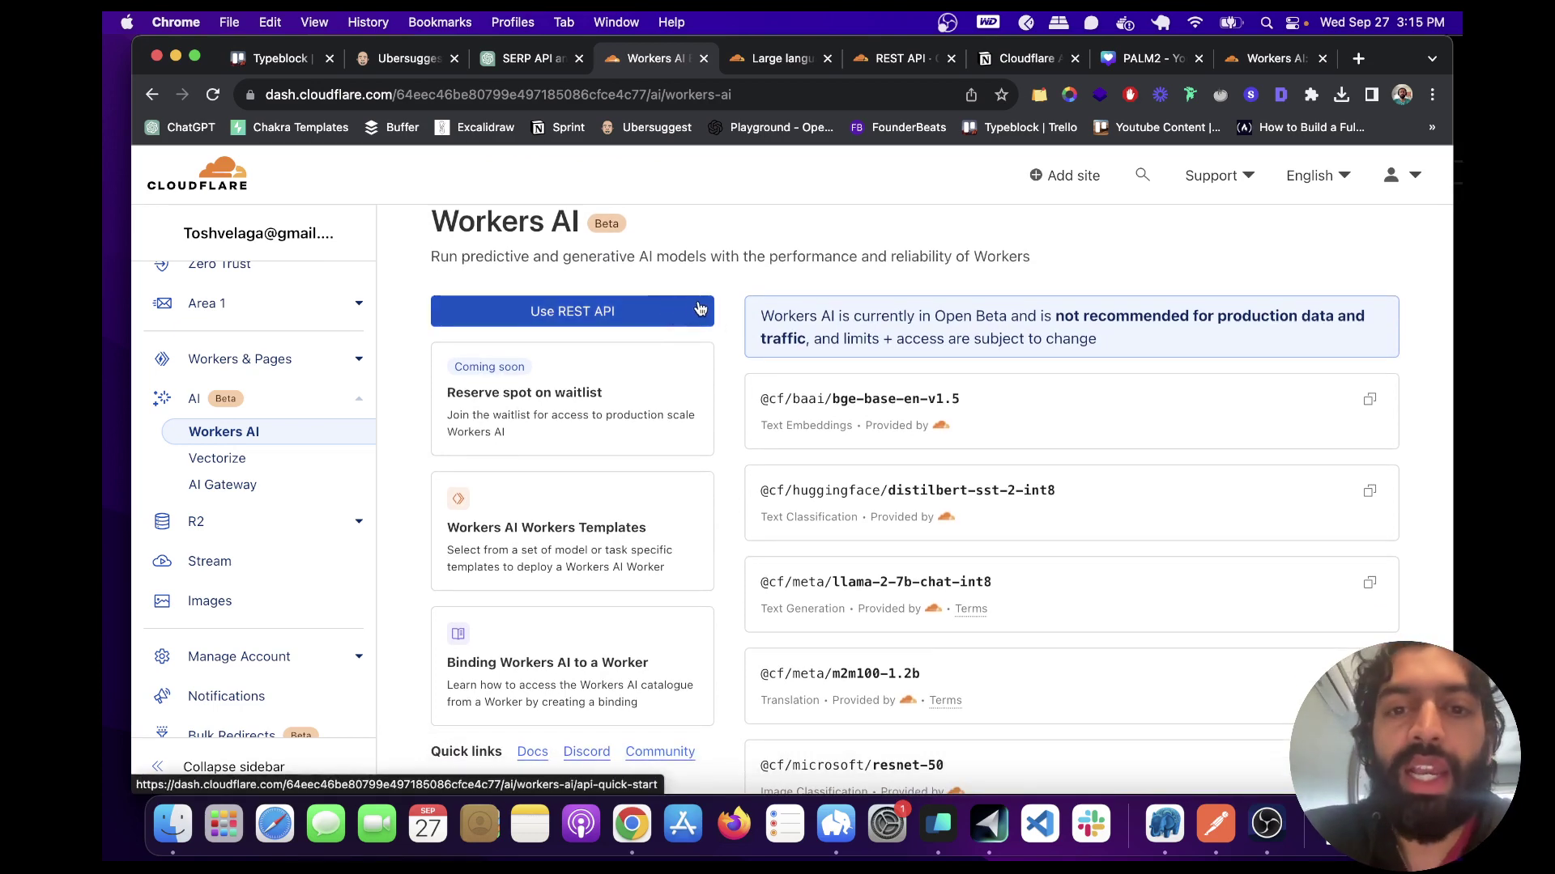
{"action": "scroll", "coordinate": [729, 331], "scroll_direction": "down", "scroll_amount": 3}
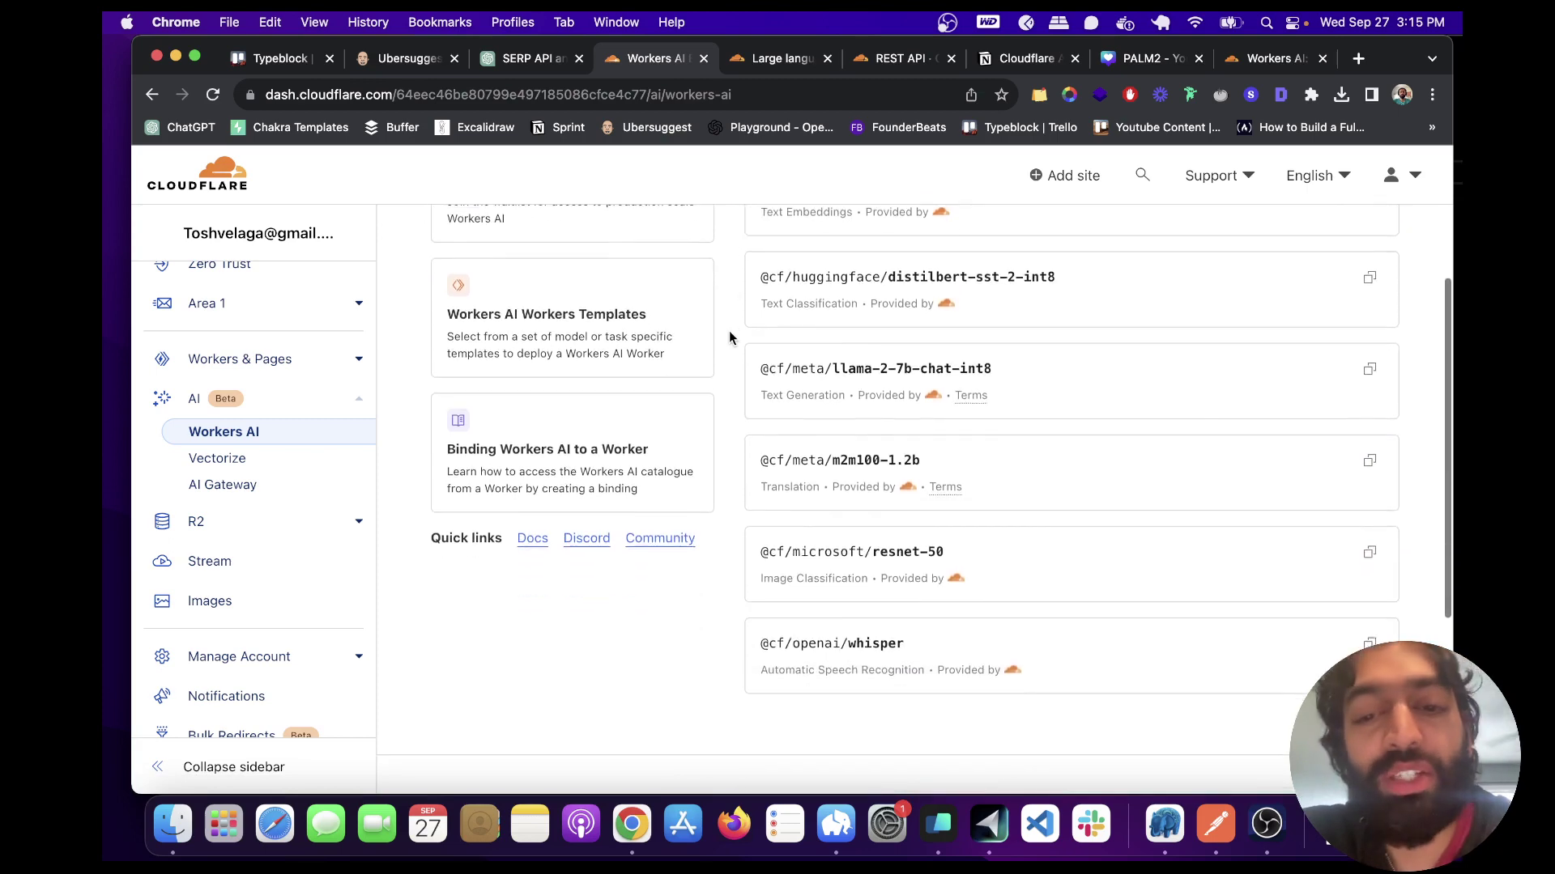
{"action": "scroll", "coordinate": [730, 338], "scroll_direction": "up", "scroll_amount": 1}
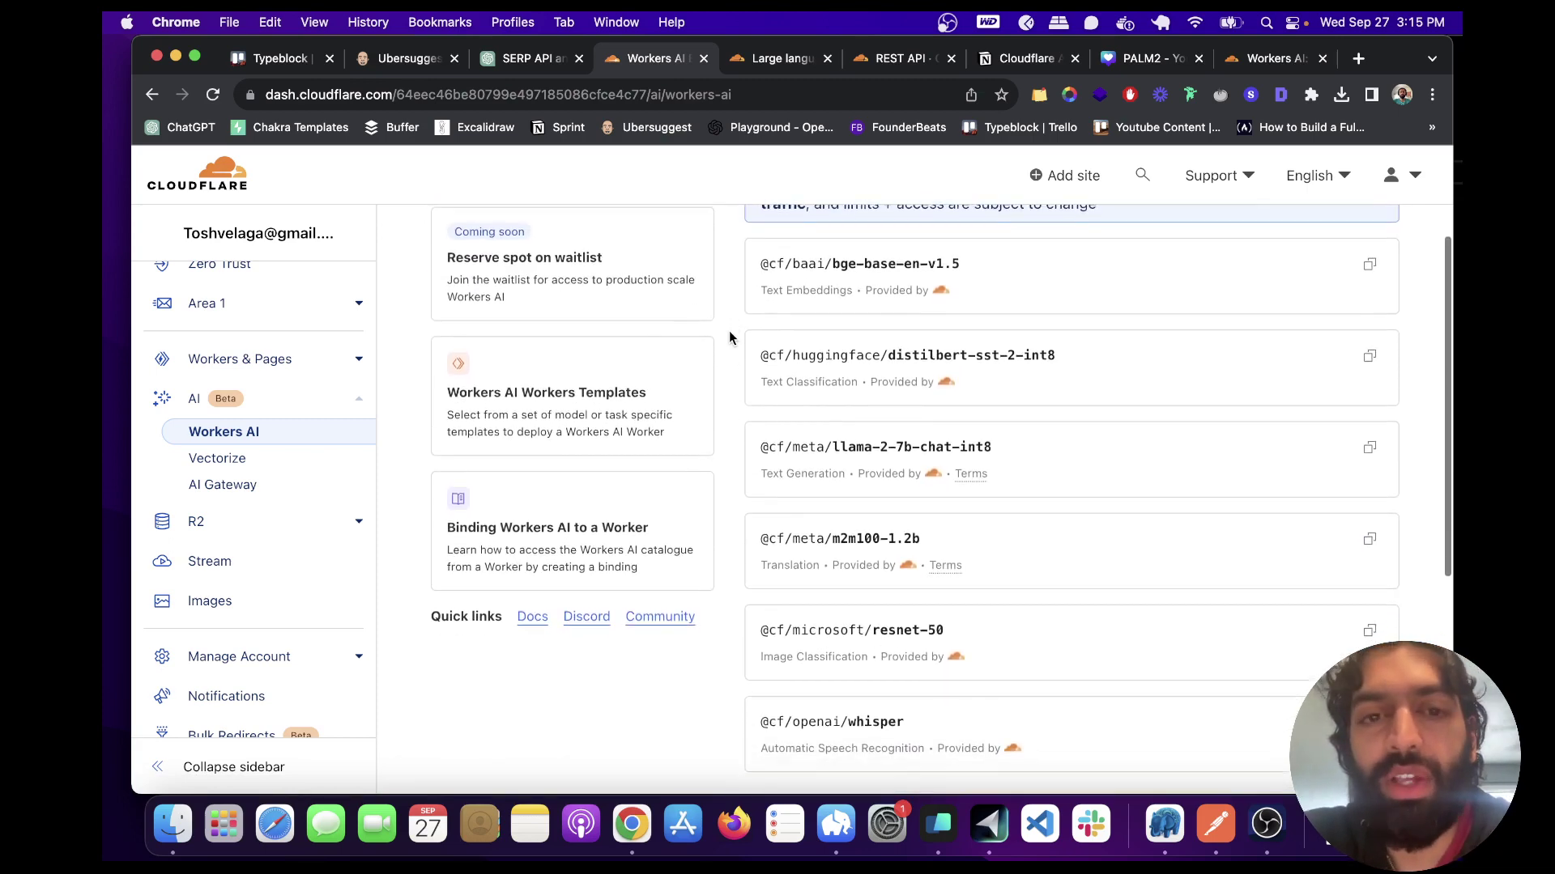
{"action": "scroll", "coordinate": [729, 338], "scroll_direction": "down", "scroll_amount": 1}
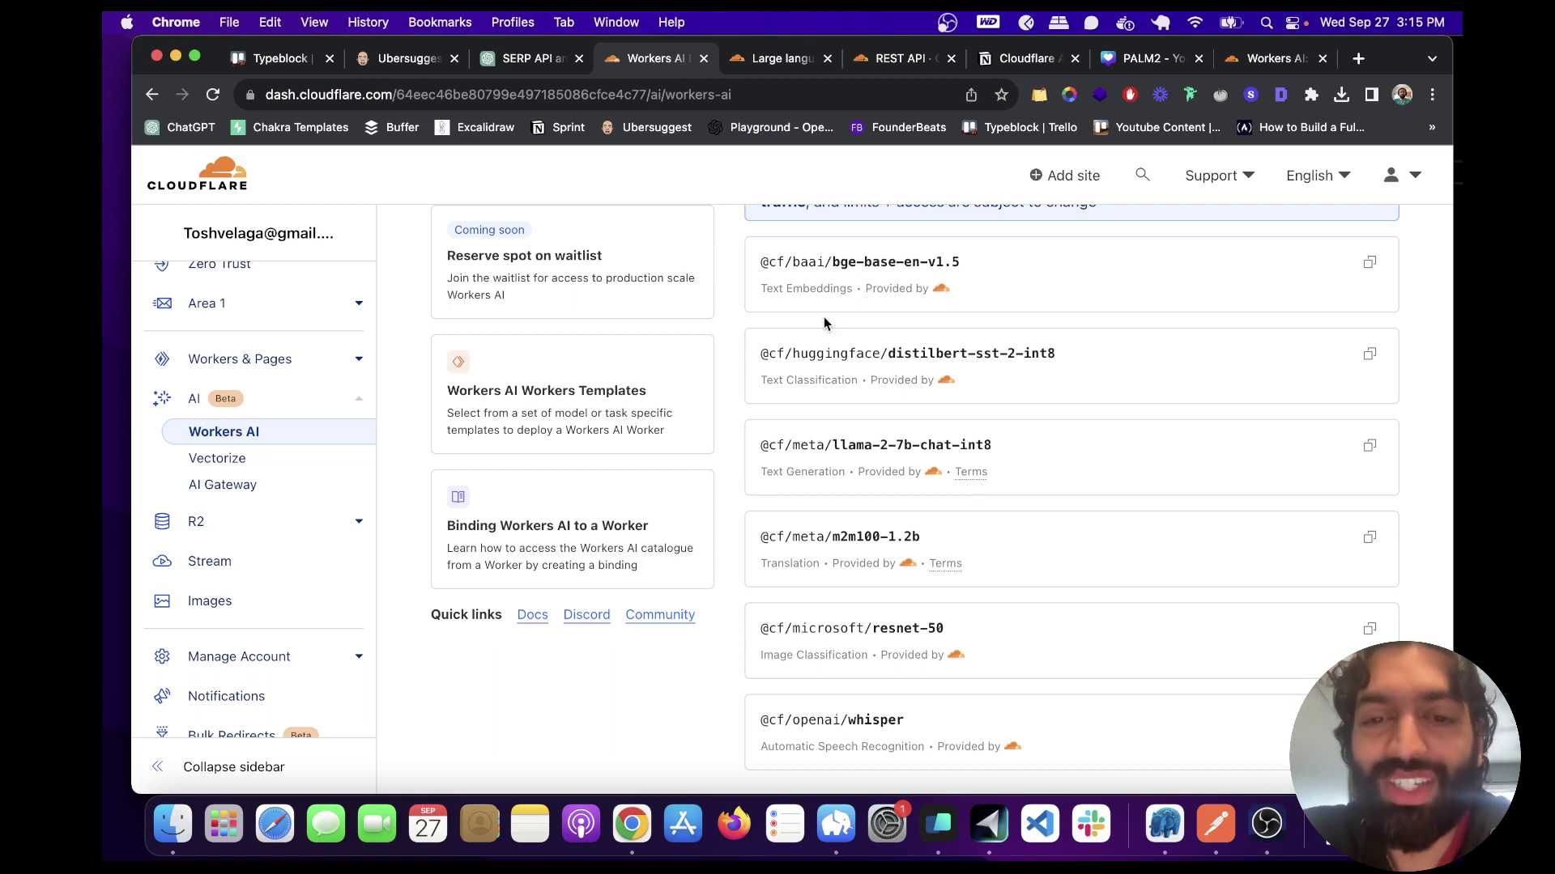
{"action": "scroll", "coordinate": [990, 540], "scroll_direction": "down", "scroll_amount": 1}
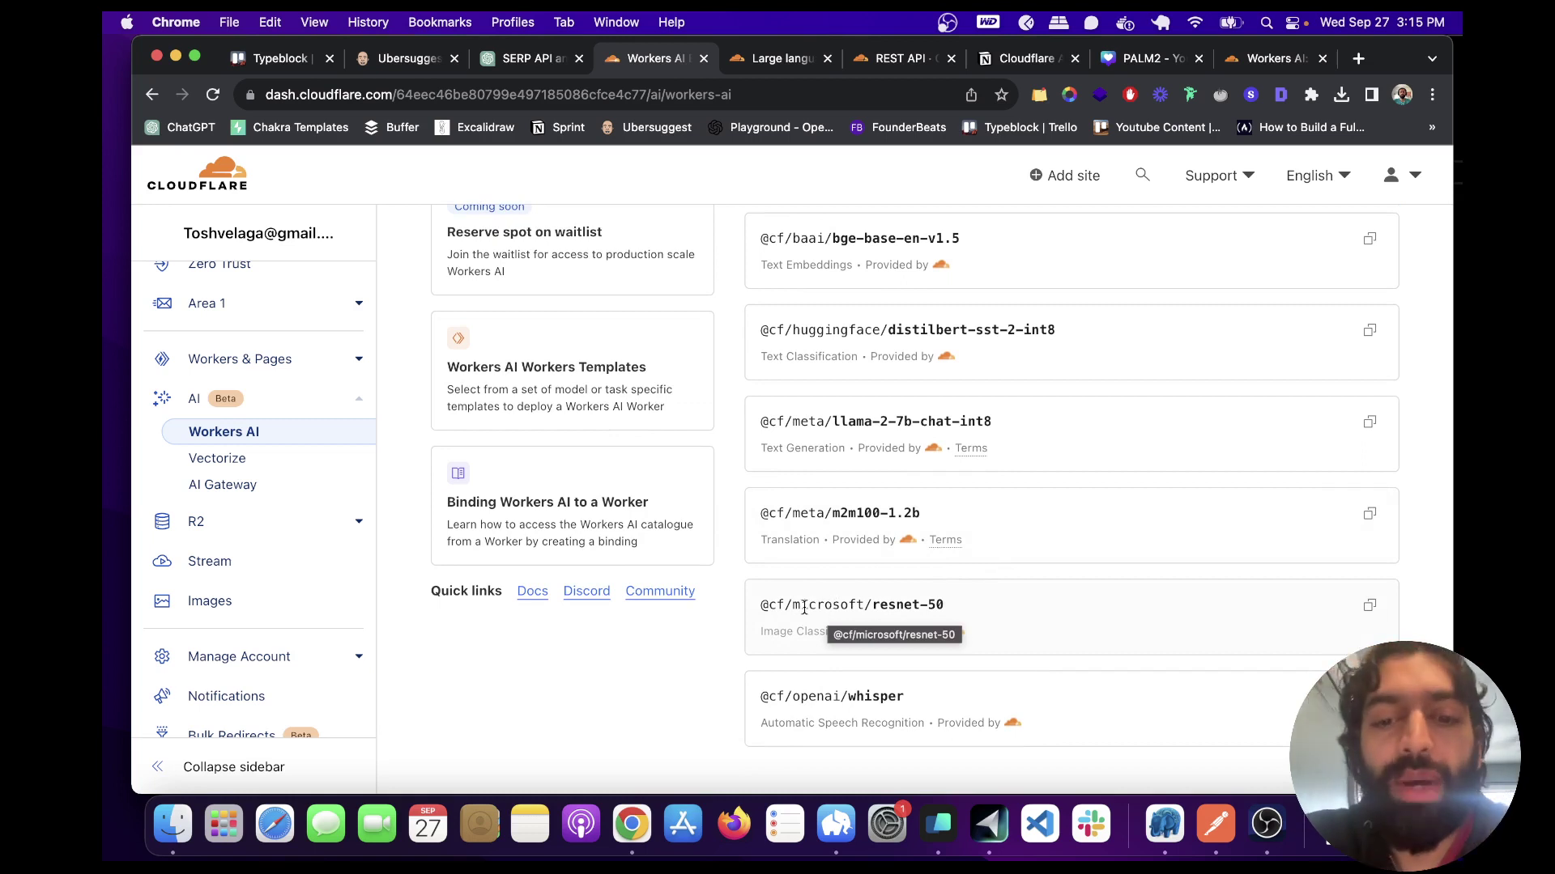
{"action": "scroll", "coordinate": [908, 702], "scroll_direction": "up", "scroll_amount": 2}
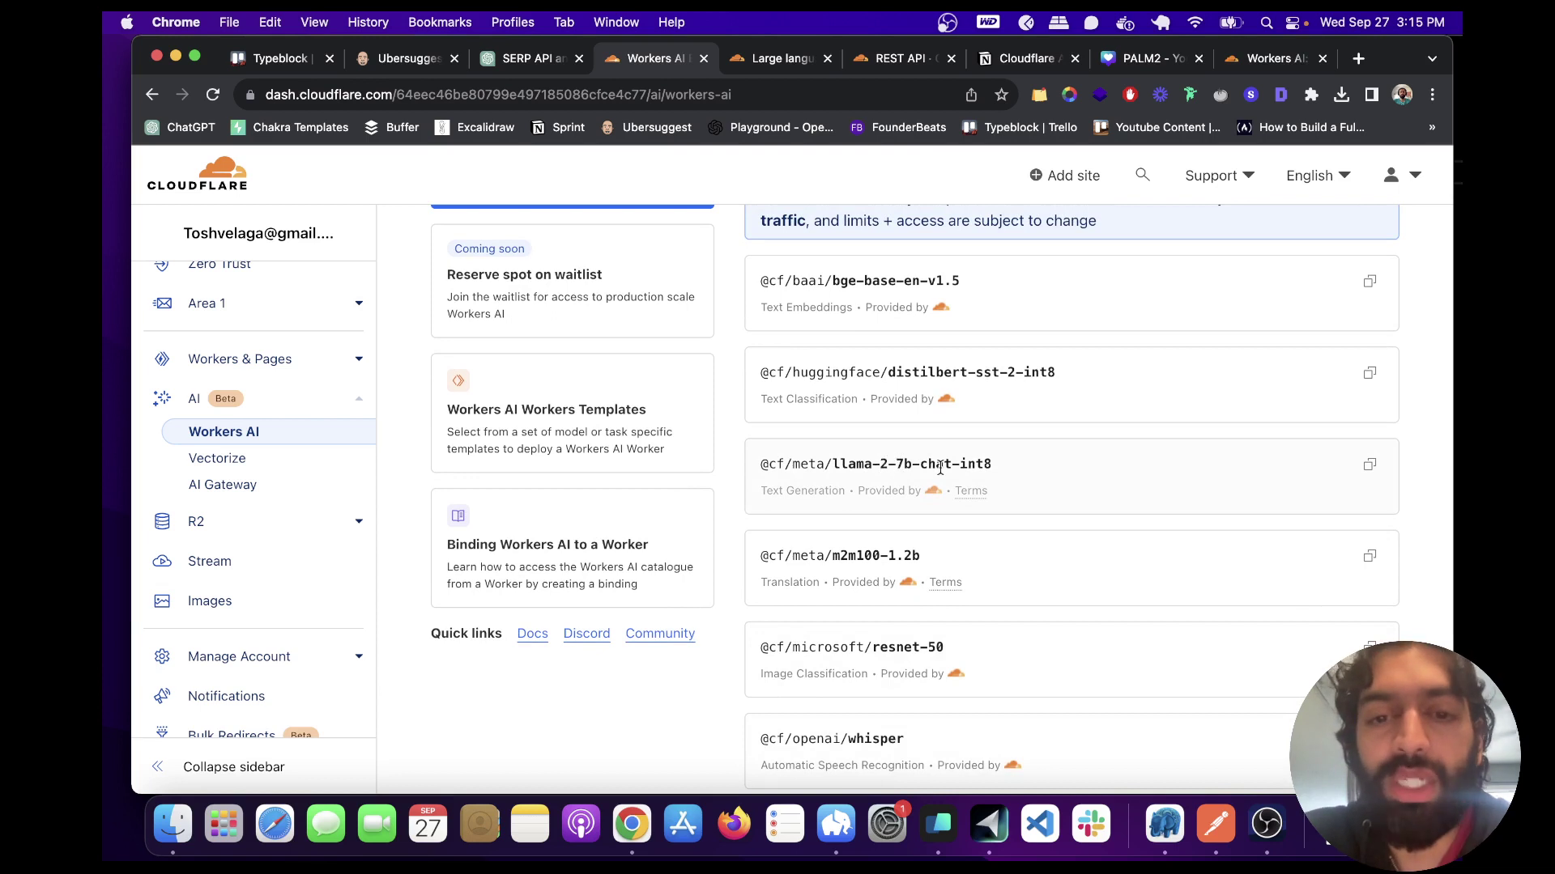
{"action": "scroll", "coordinate": [902, 458], "scroll_direction": "up", "scroll_amount": 1}
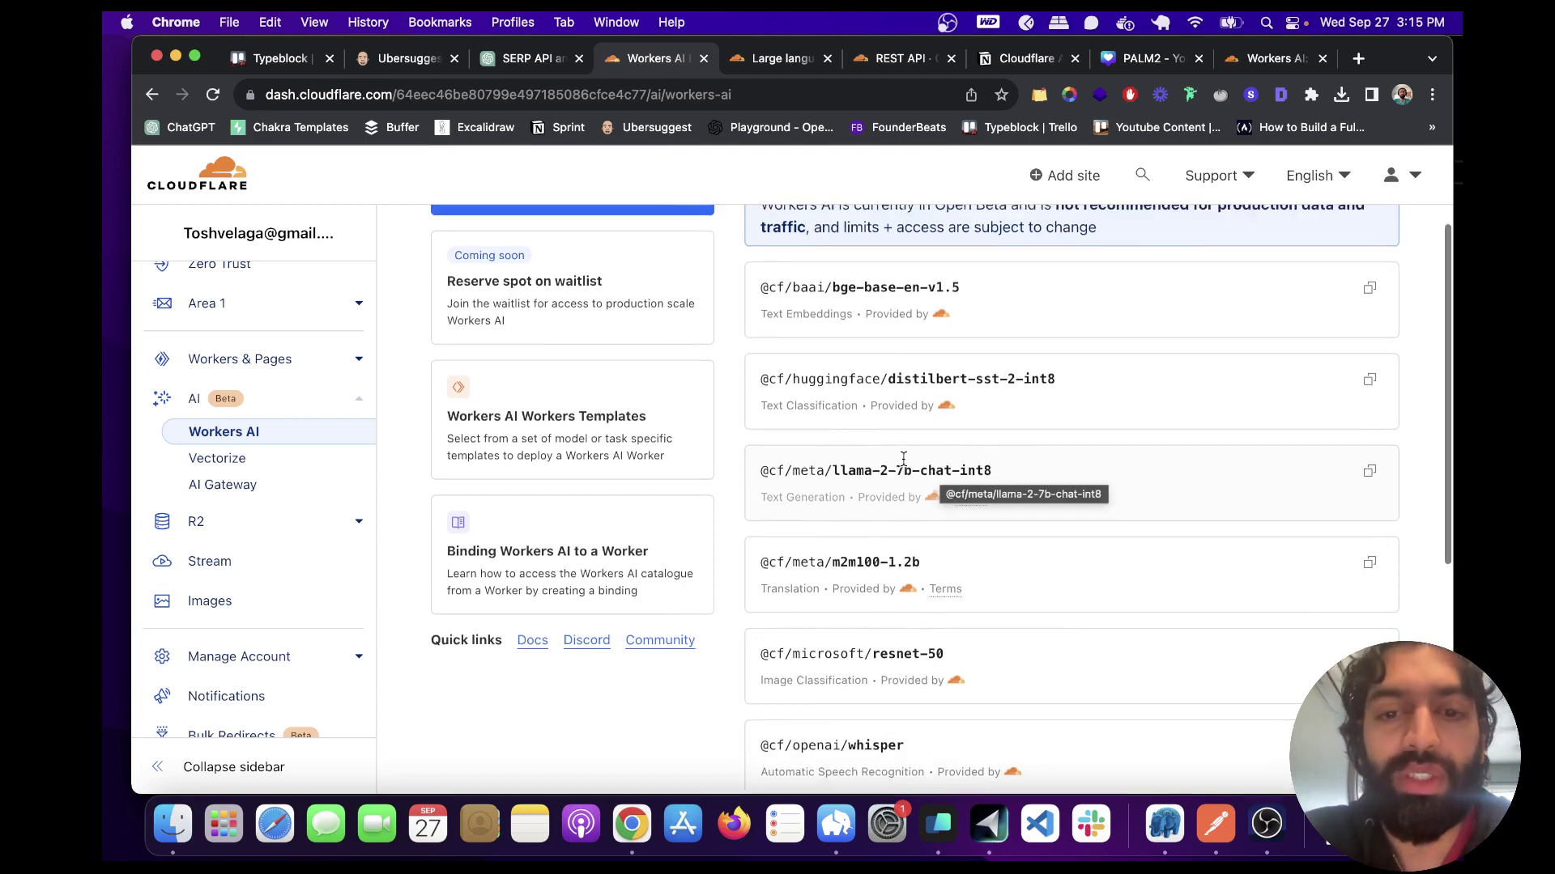
{"action": "scroll", "coordinate": [903, 459], "scroll_direction": "up", "scroll_amount": 1}
{"action": "scroll", "coordinate": [903, 457], "scroll_direction": "up", "scroll_amount": 1}
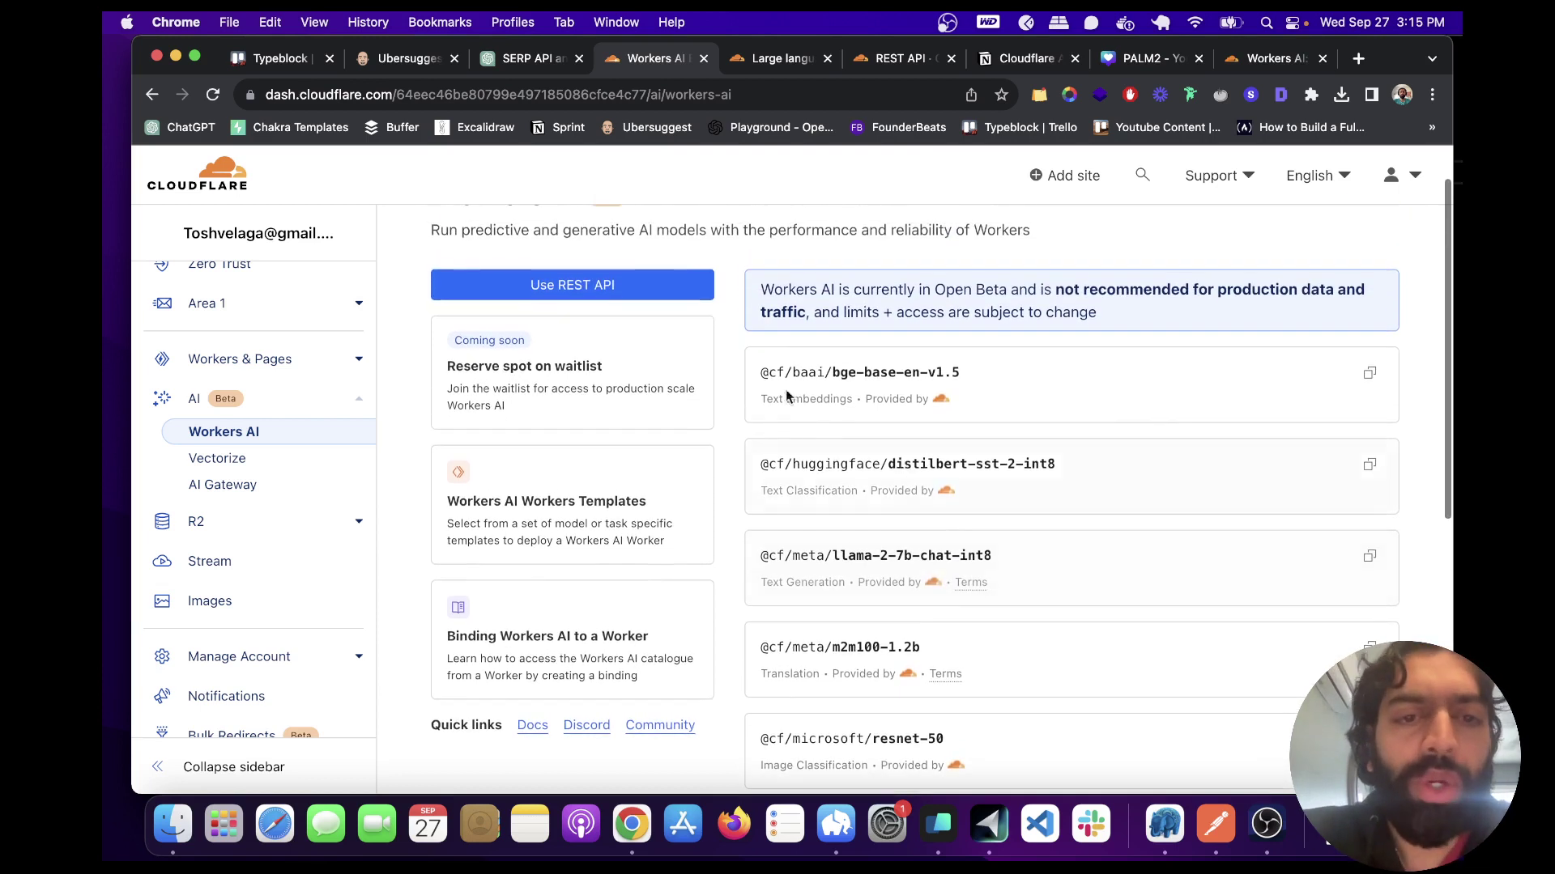
{"action": "scroll", "coordinate": [619, 286], "scroll_direction": "up", "scroll_amount": 1}
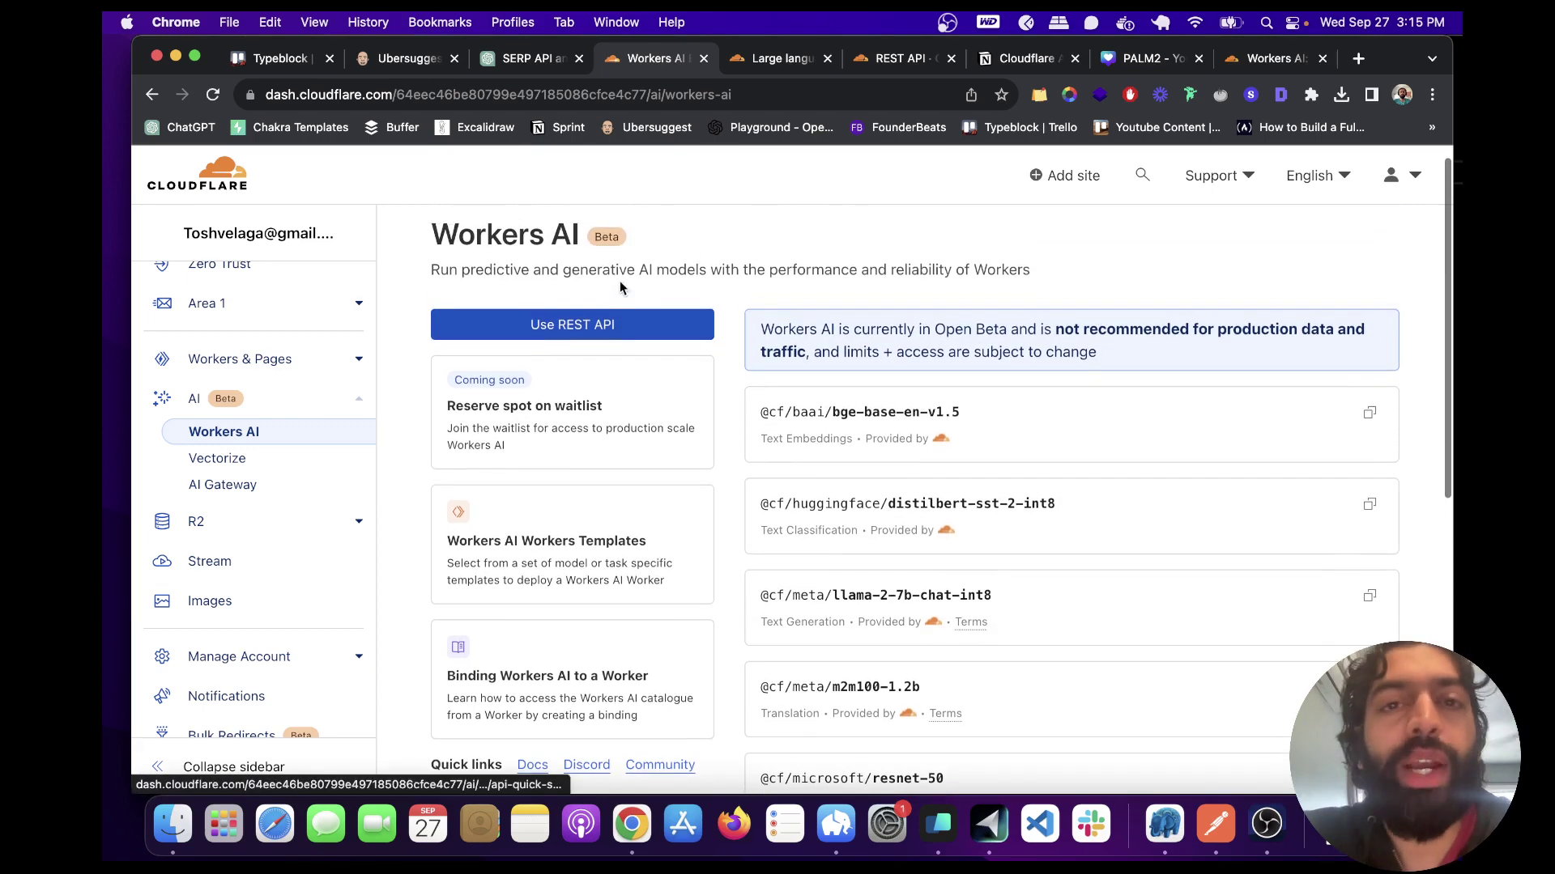
{"action": "left_click", "coordinate": [597, 330]}
{"action": "scroll", "coordinate": [860, 514], "scroll_direction": "down", "scroll_amount": 2}
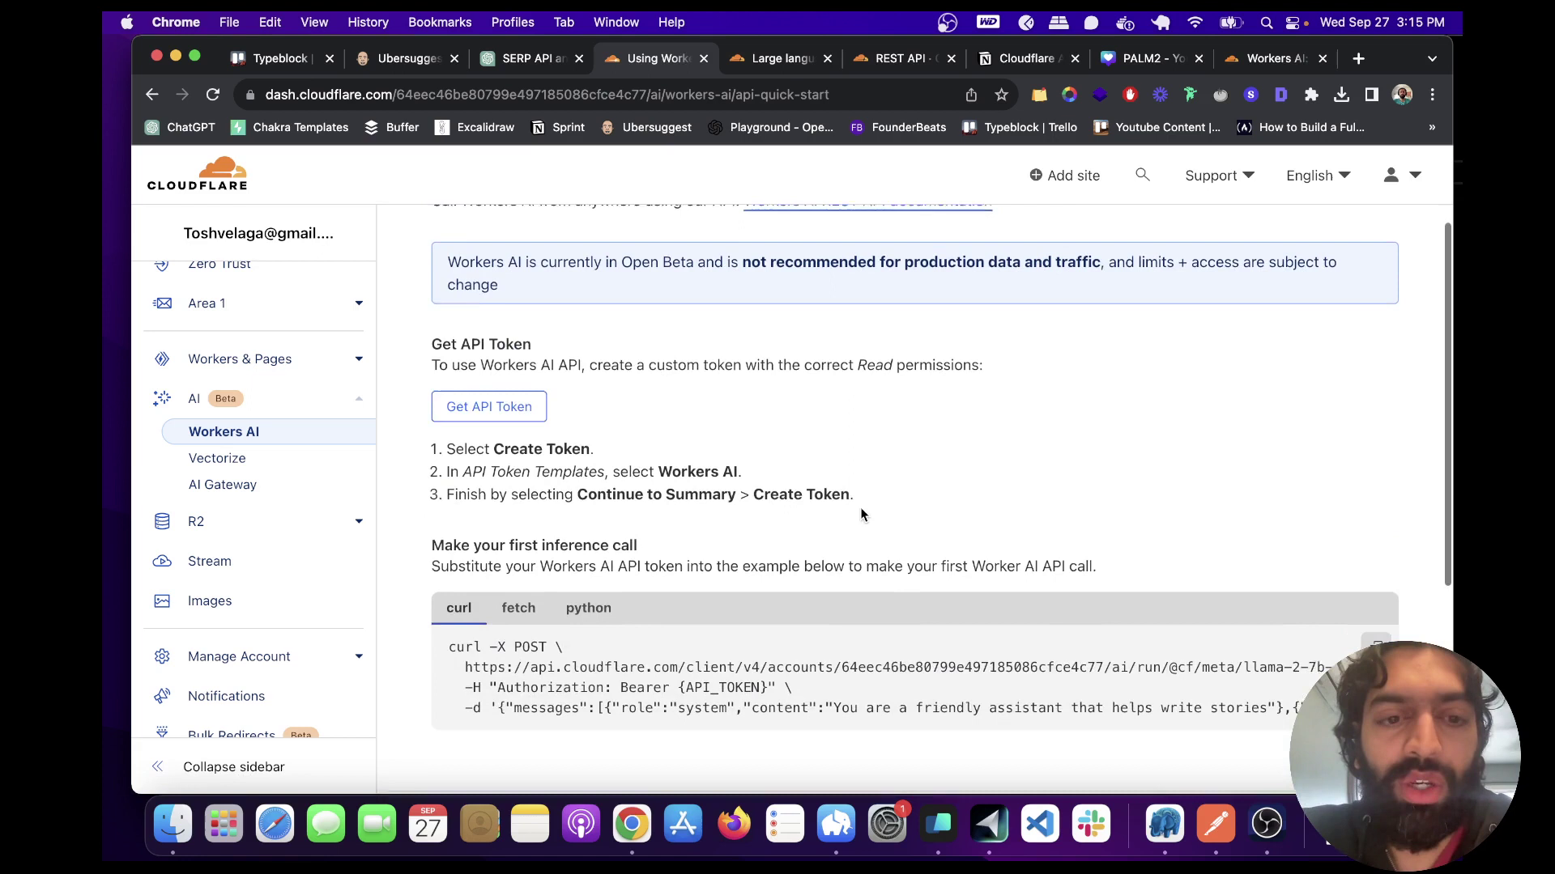
{"action": "scroll", "coordinate": [861, 514], "scroll_direction": "down", "scroll_amount": 2}
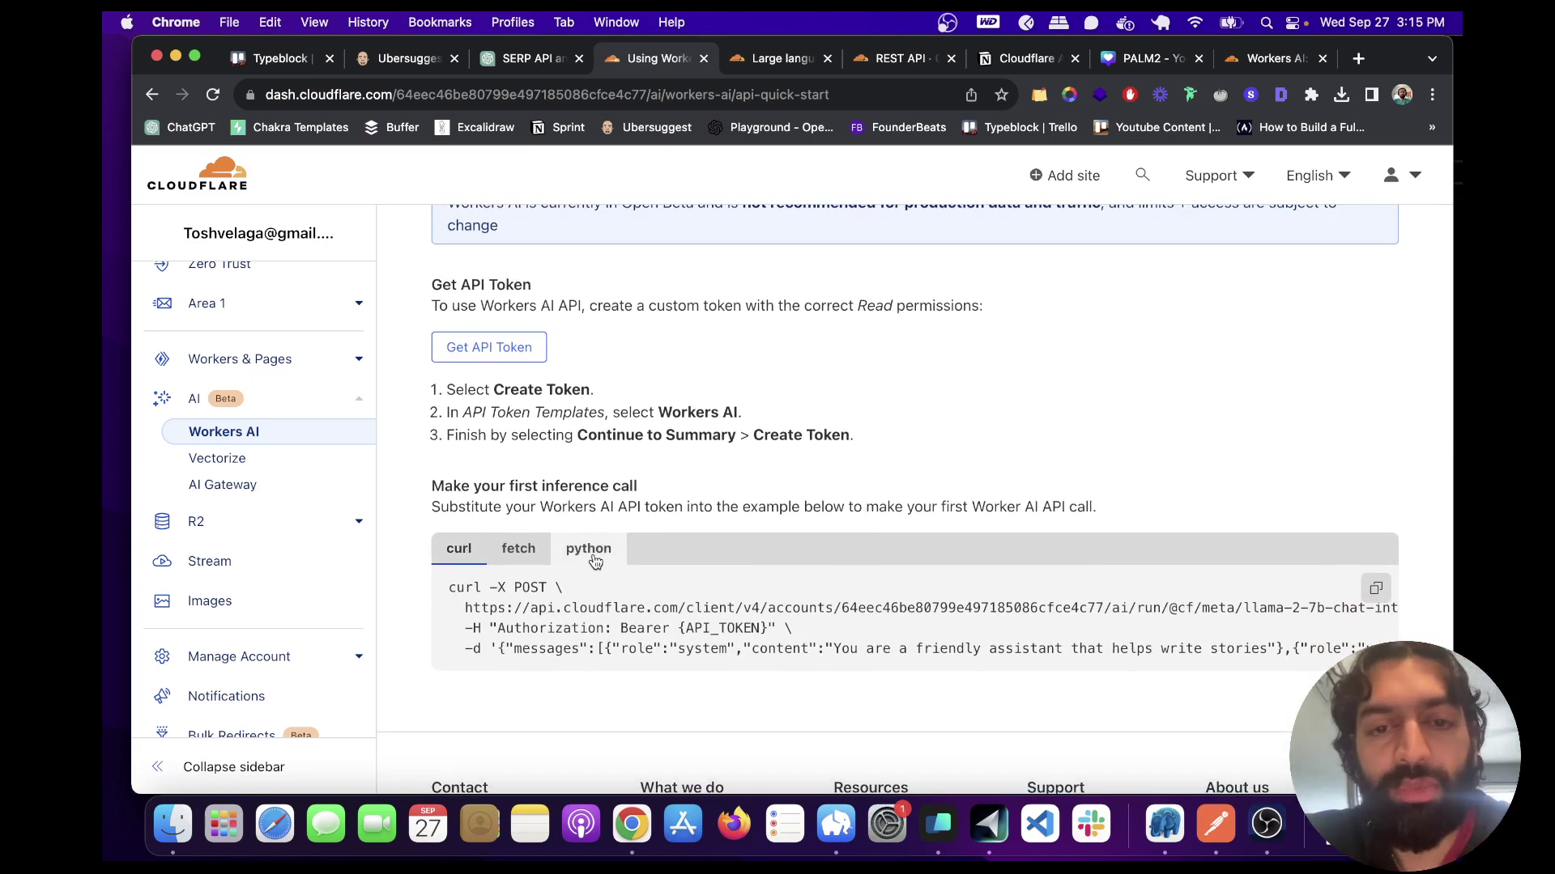
{"action": "scroll", "coordinate": [753, 668], "scroll_direction": "up", "scroll_amount": 2}
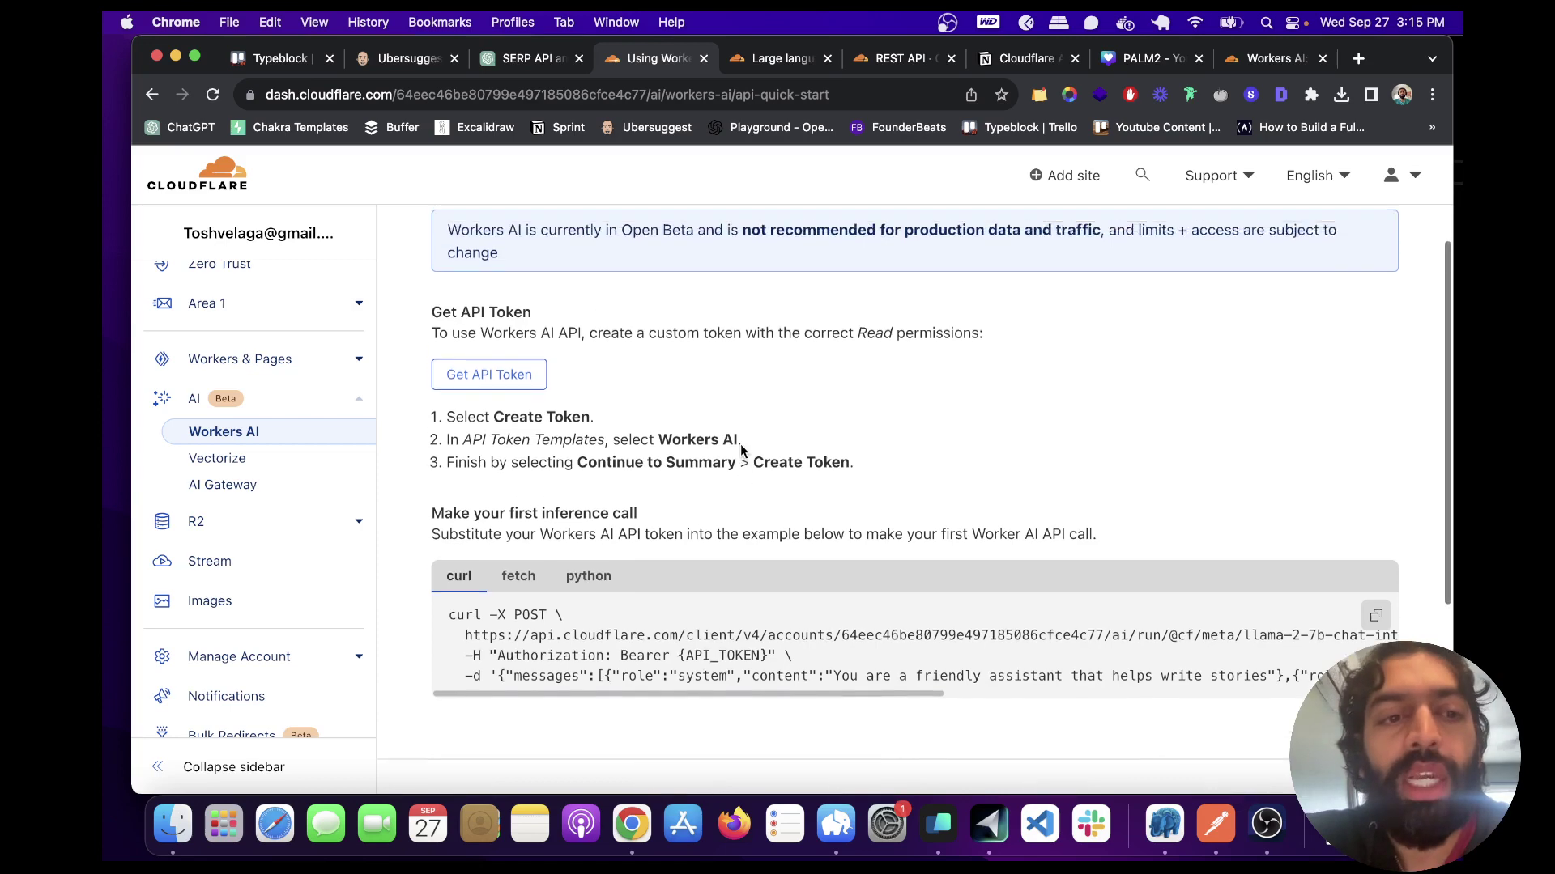
{"action": "scroll", "coordinate": [759, 666], "scroll_direction": "up", "scroll_amount": 2}
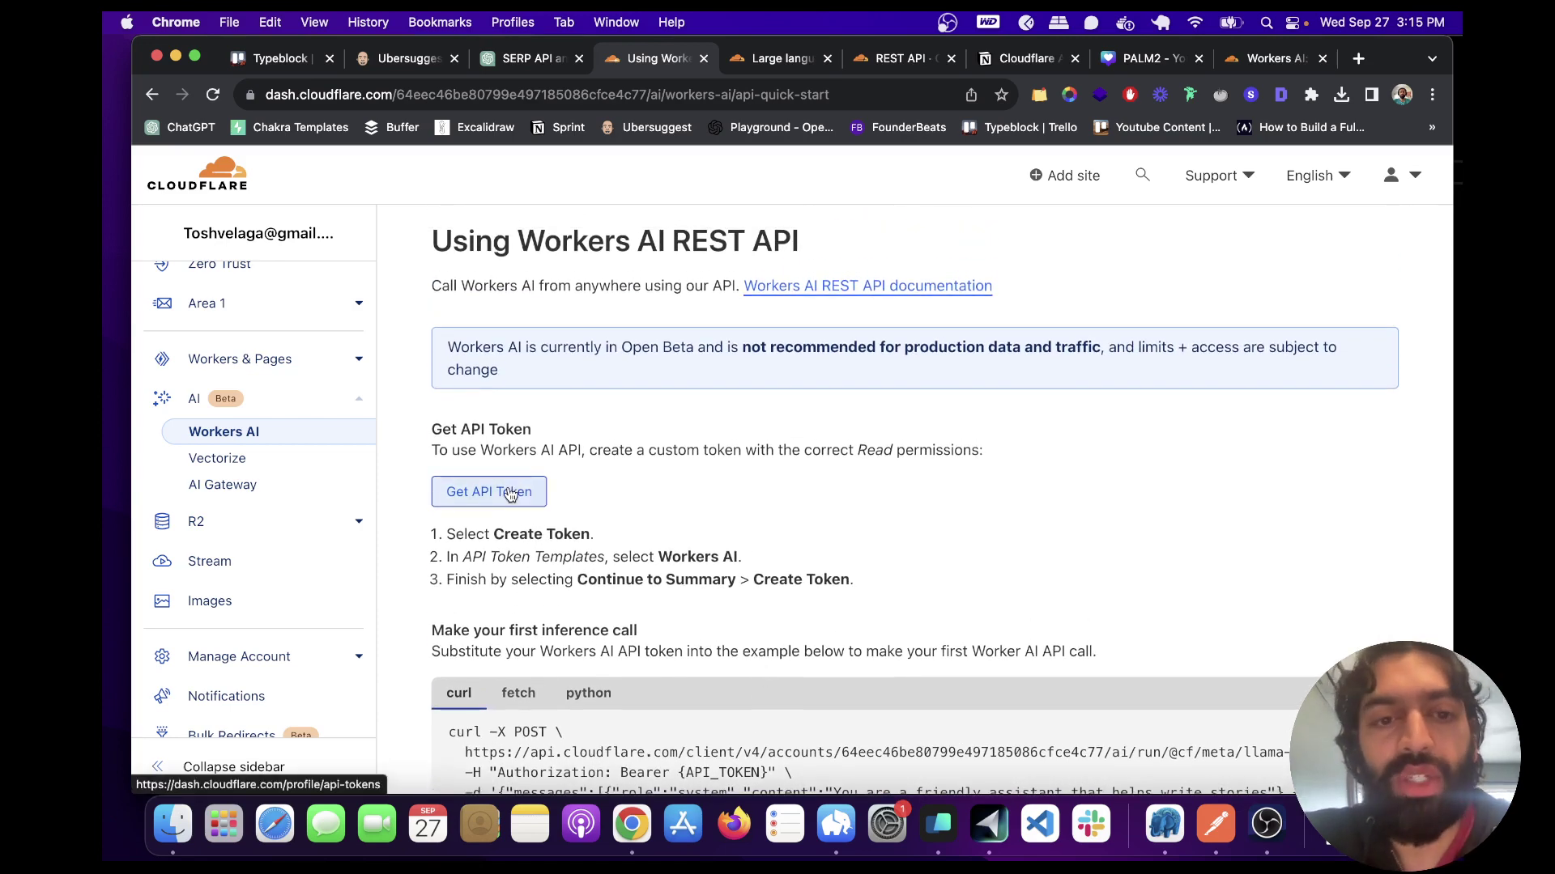
{"action": "left_click", "coordinate": [510, 489]}
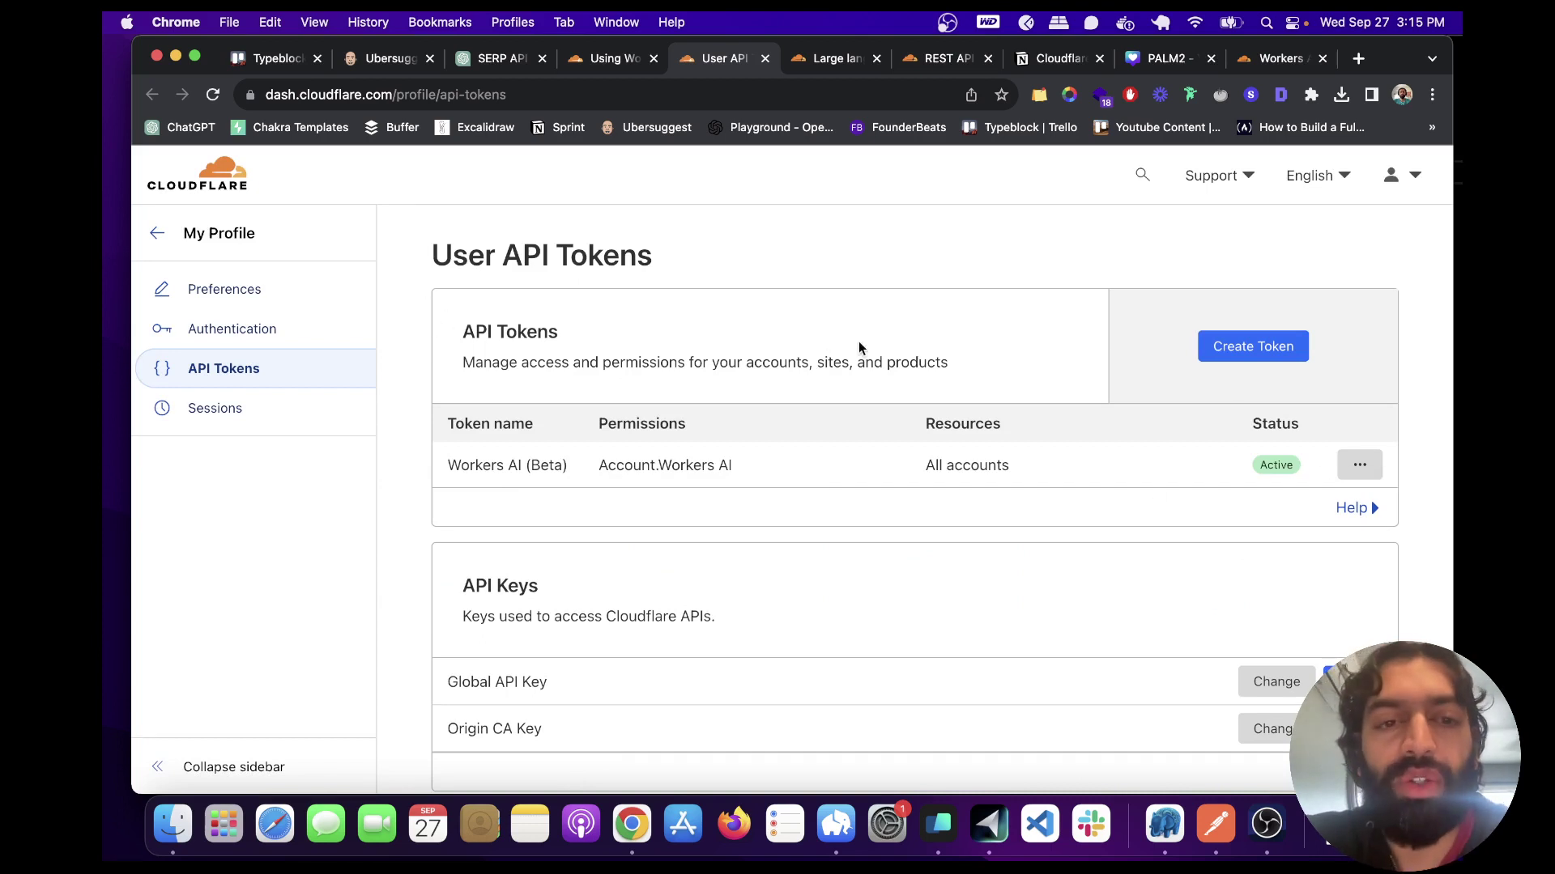
Step: Create an API token from the Workers AI (Beta) template and copy the generated token
{"action": "left_click", "coordinate": [1238, 353]}
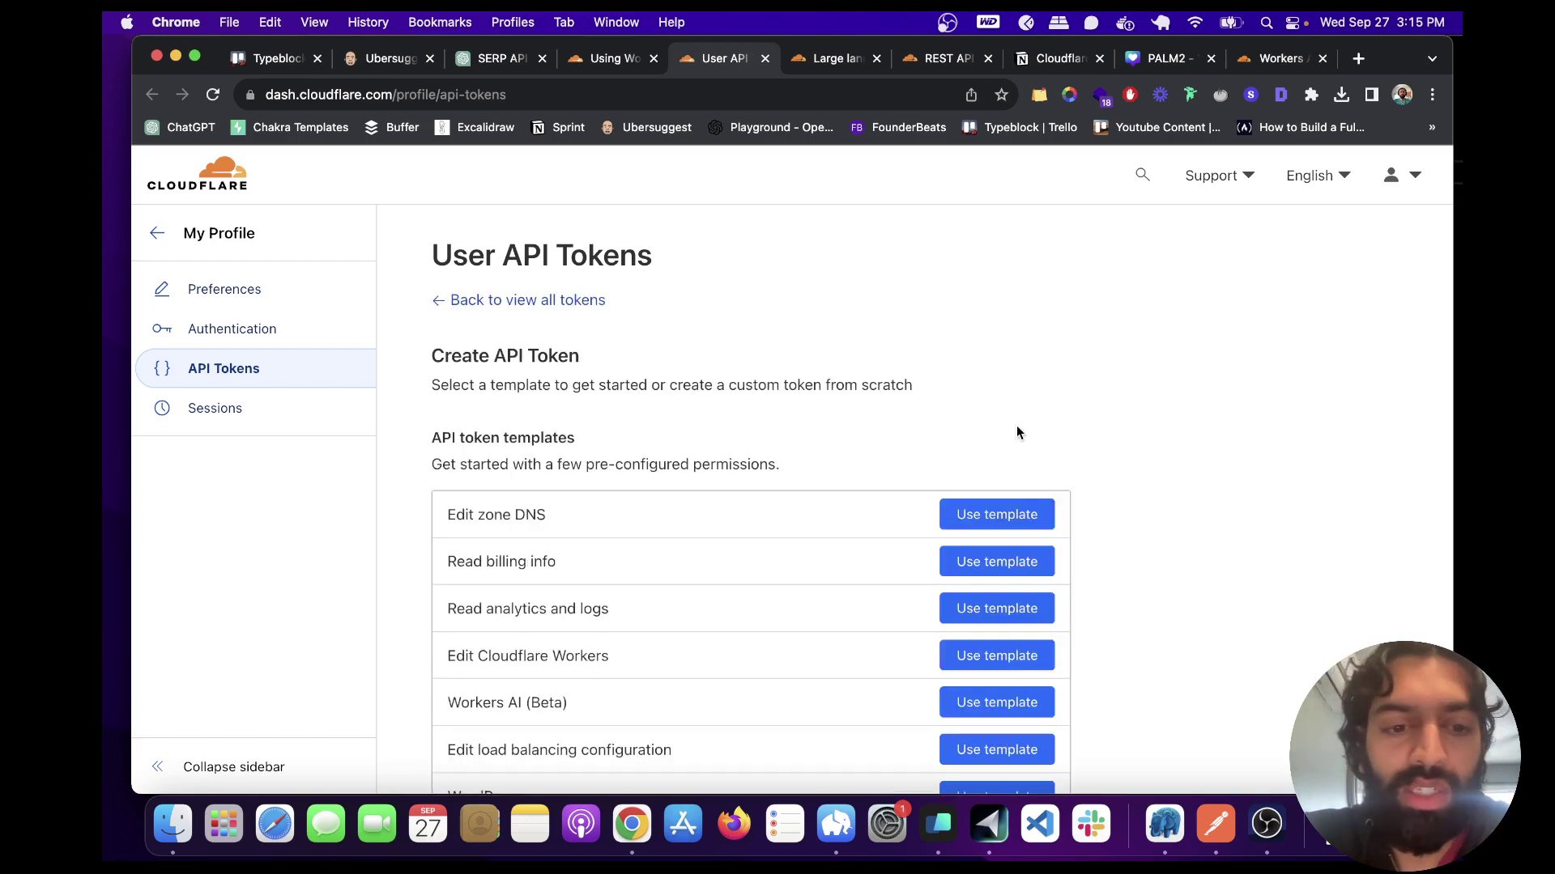
{"action": "scroll", "coordinate": [1017, 432], "scroll_direction": "down", "scroll_amount": 2}
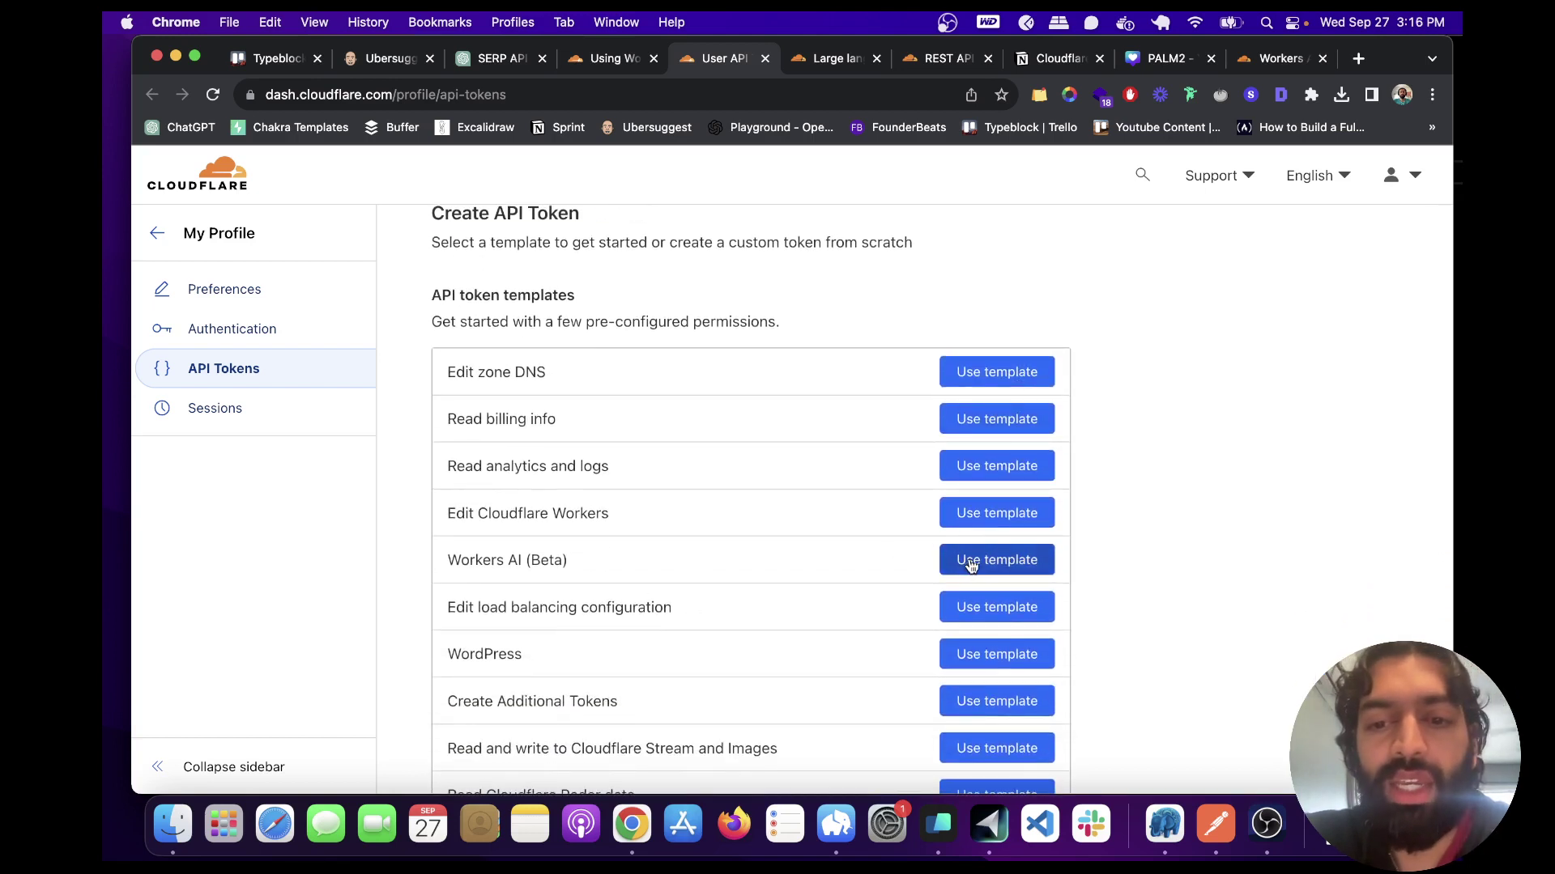
{"action": "left_click", "coordinate": [971, 562]}
{"action": "scroll", "coordinate": [881, 568], "scroll_direction": "down", "scroll_amount": 2}
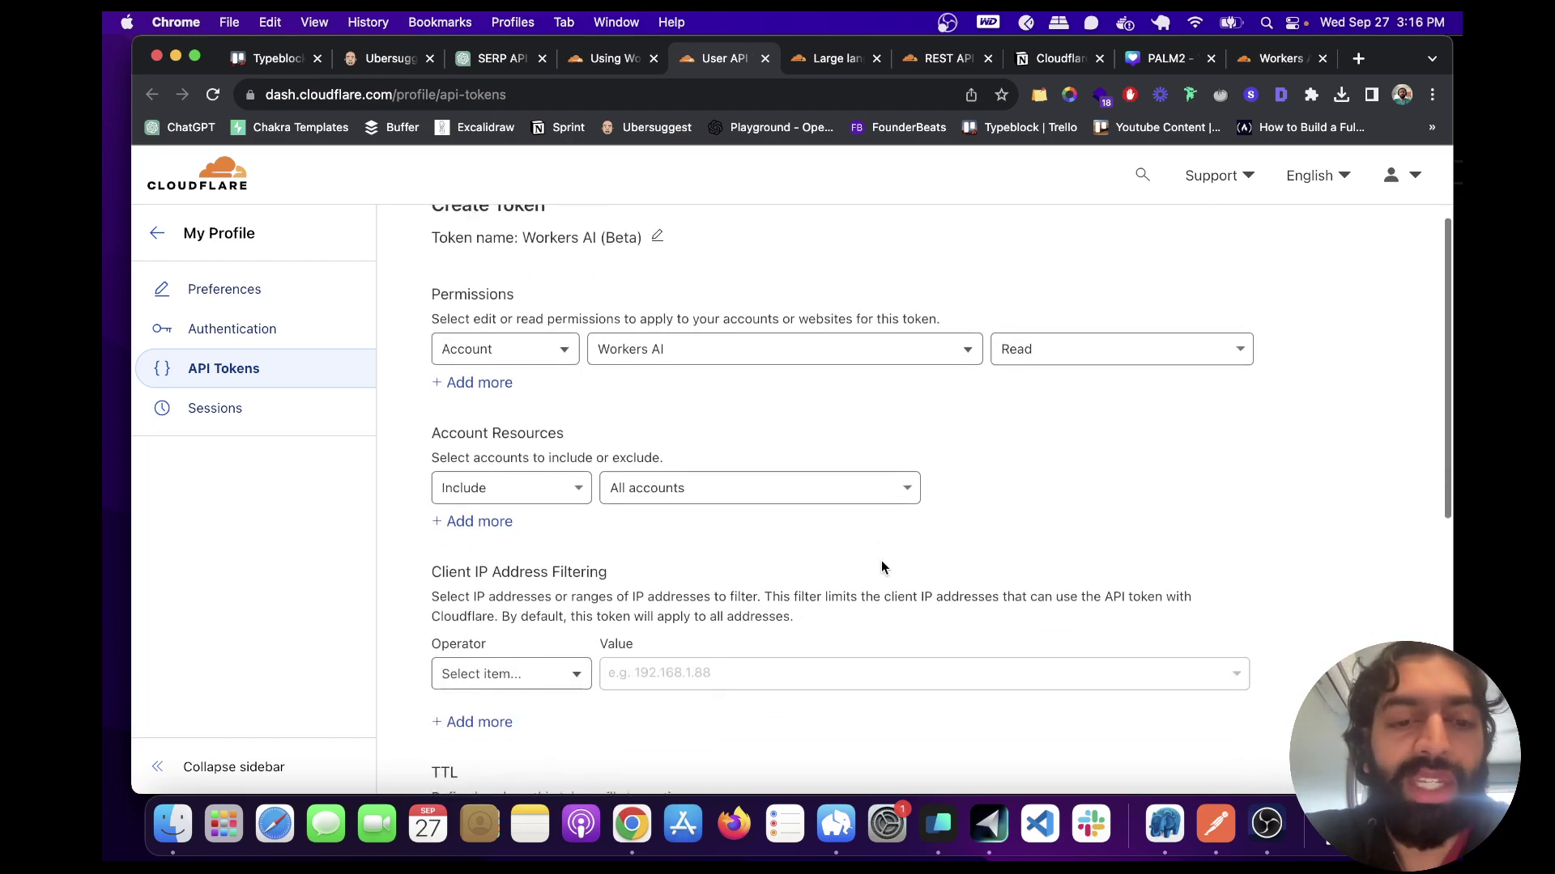
{"action": "scroll", "coordinate": [880, 568], "scroll_direction": "down", "scroll_amount": 2}
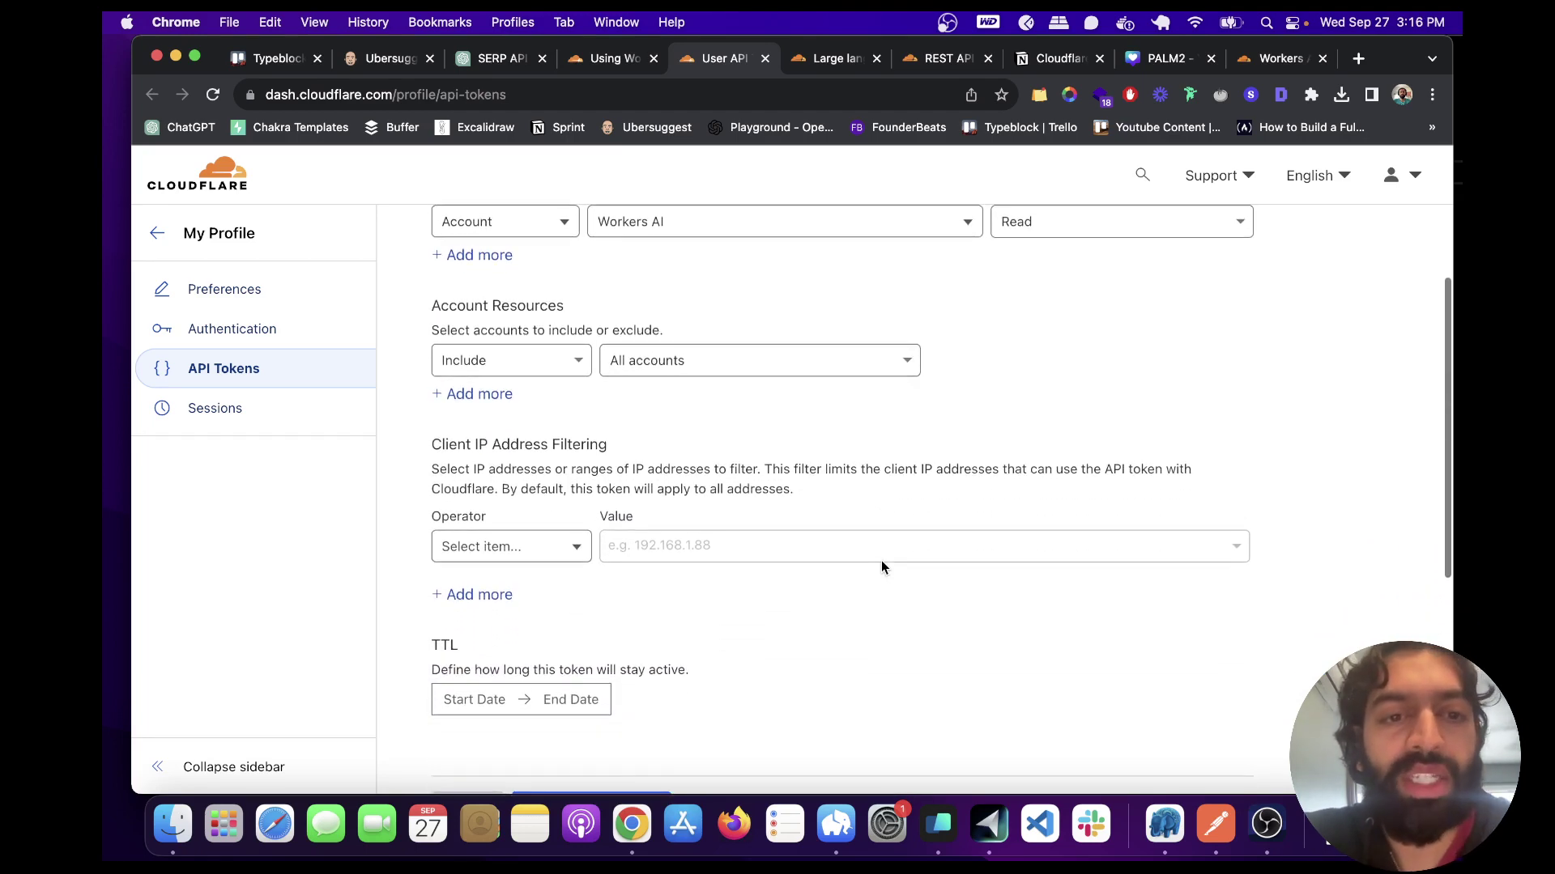
{"action": "scroll", "coordinate": [881, 567], "scroll_direction": "down", "scroll_amount": 2}
{"action": "scroll", "coordinate": [880, 567], "scroll_direction": "up", "scroll_amount": 3}
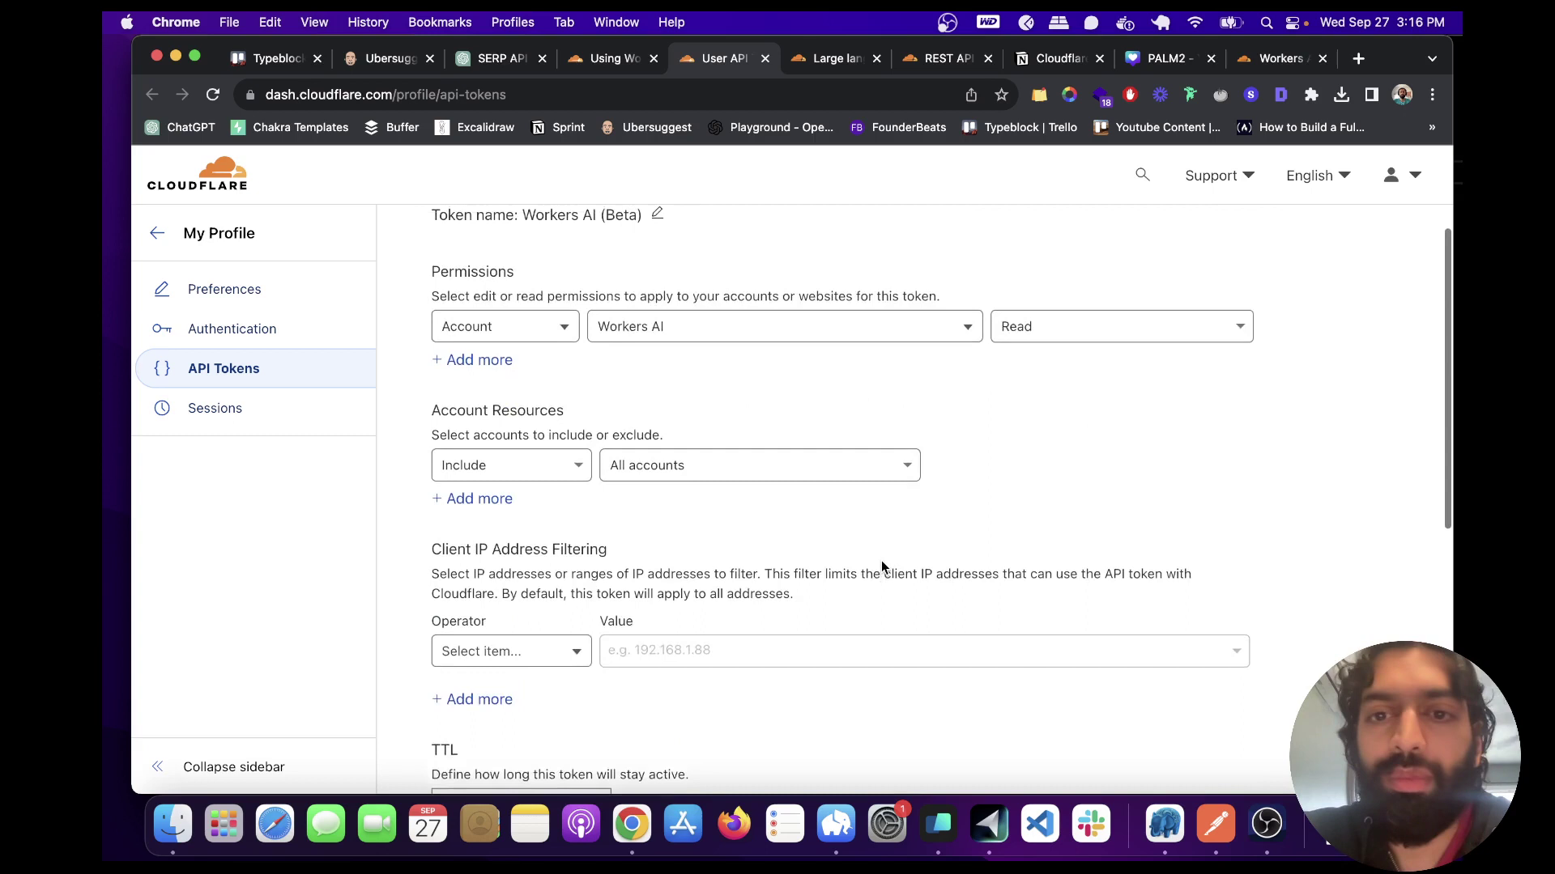
{"action": "scroll", "coordinate": [881, 565], "scroll_direction": "up", "scroll_amount": 1}
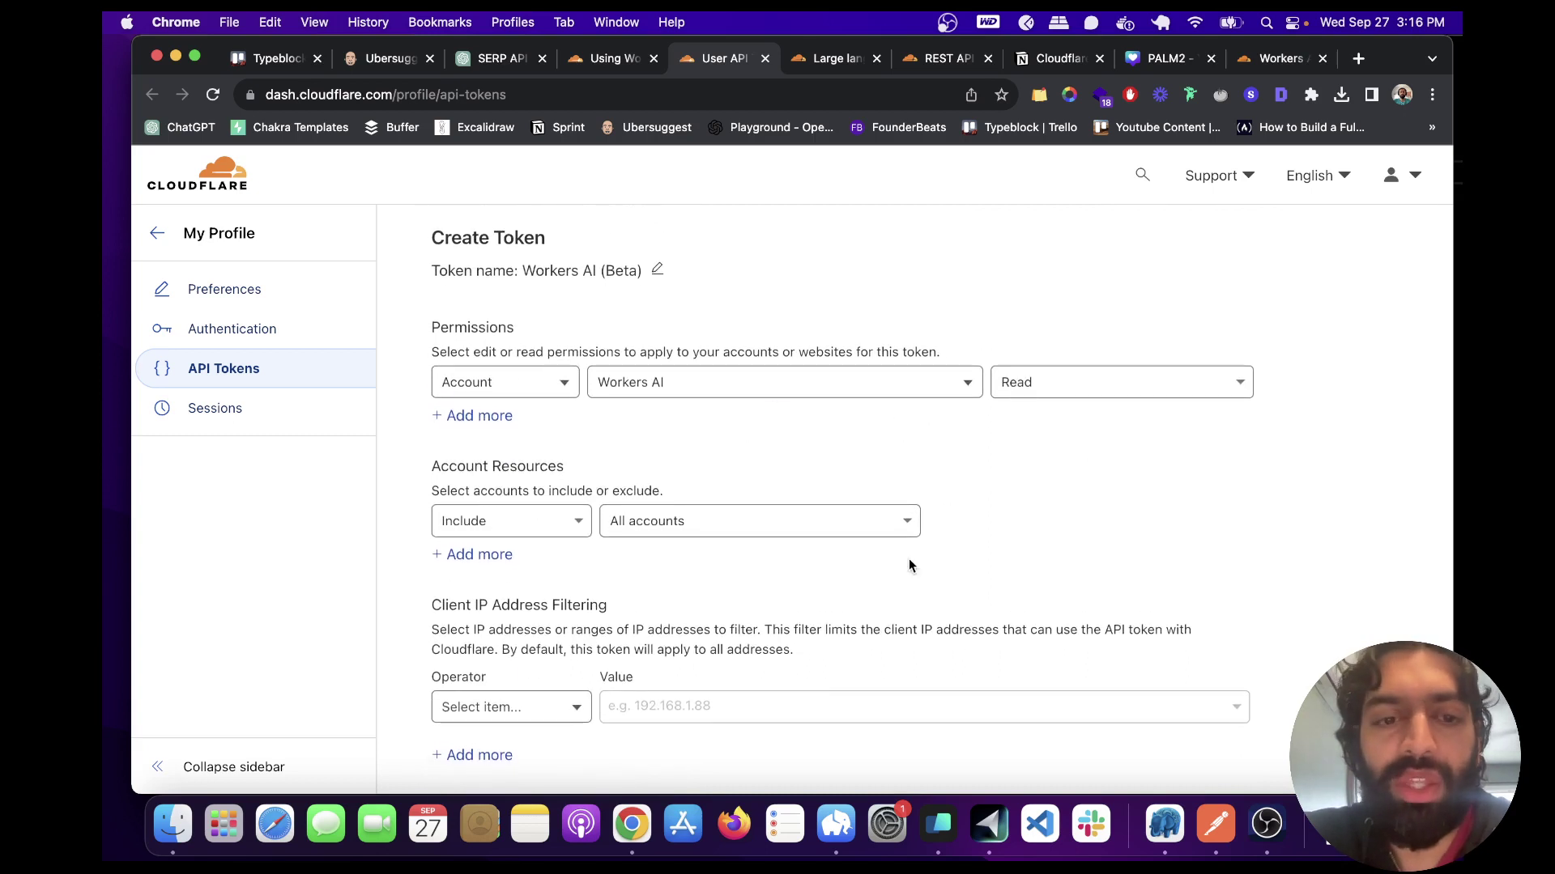
{"action": "scroll", "coordinate": [908, 566], "scroll_direction": "down", "scroll_amount": 3}
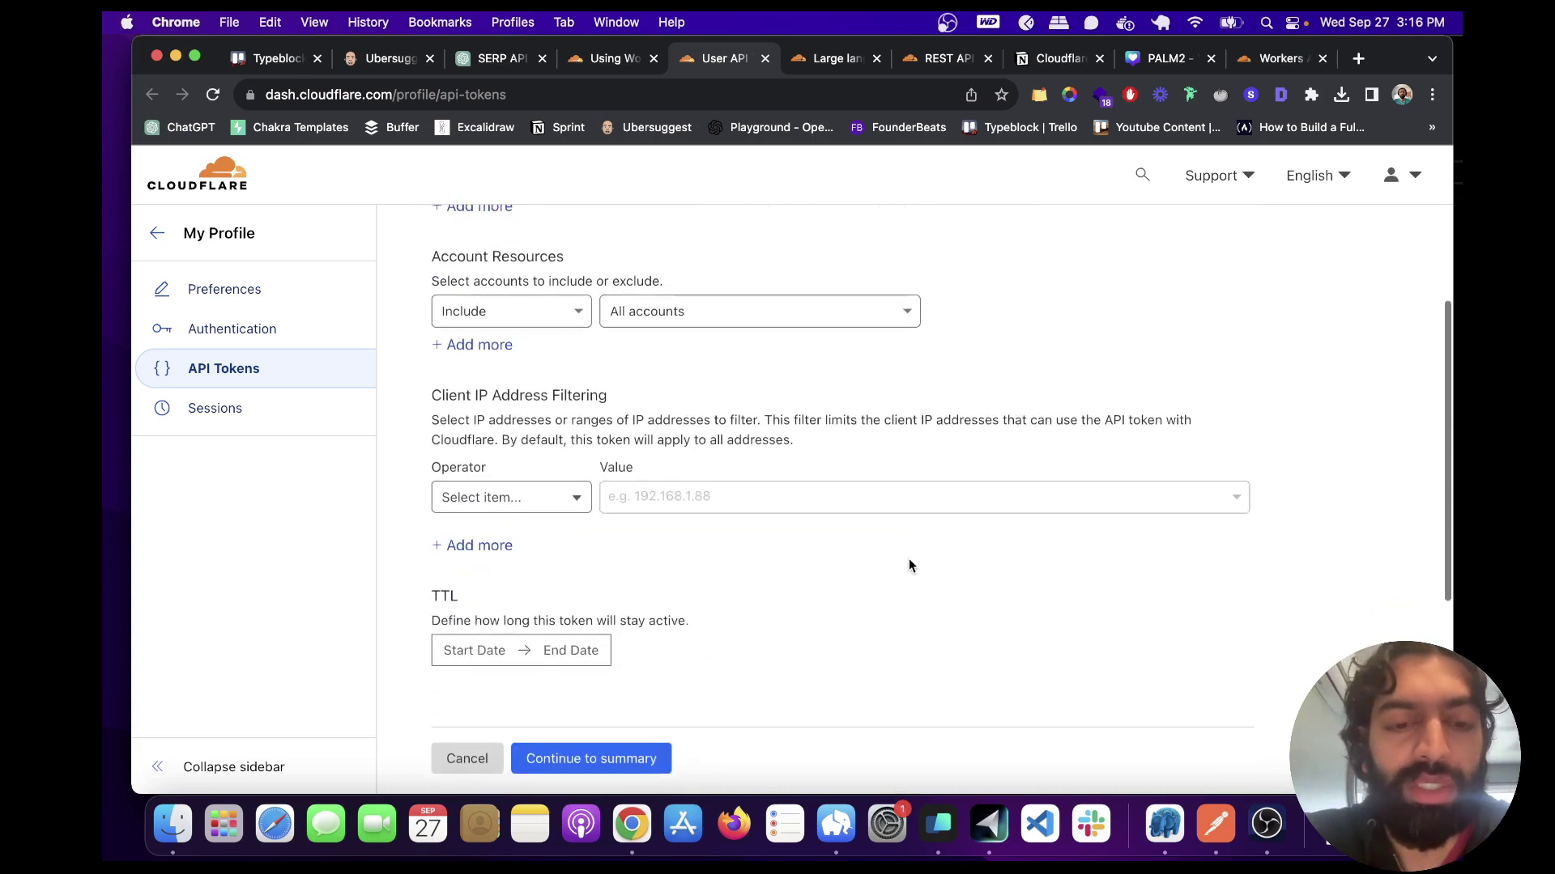
{"action": "left_click", "coordinate": [583, 748]}
{"action": "scroll", "coordinate": [638, 459], "scroll_direction": "up", "scroll_amount": 1}
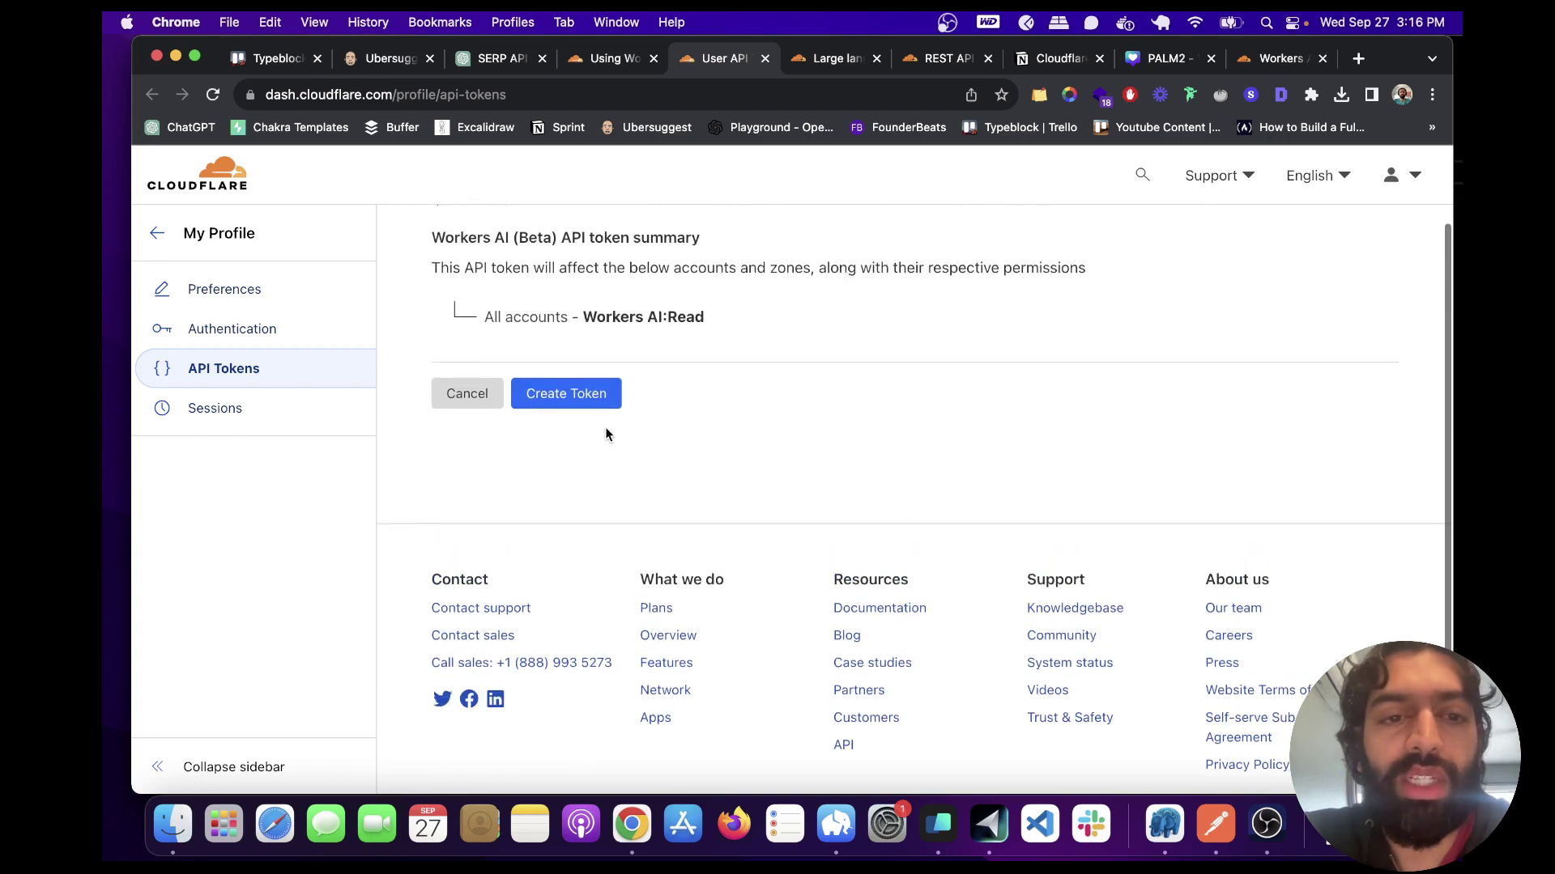
{"action": "scroll", "coordinate": [606, 426], "scroll_direction": "up", "scroll_amount": 2}
{"action": "left_click", "coordinate": [589, 488]}
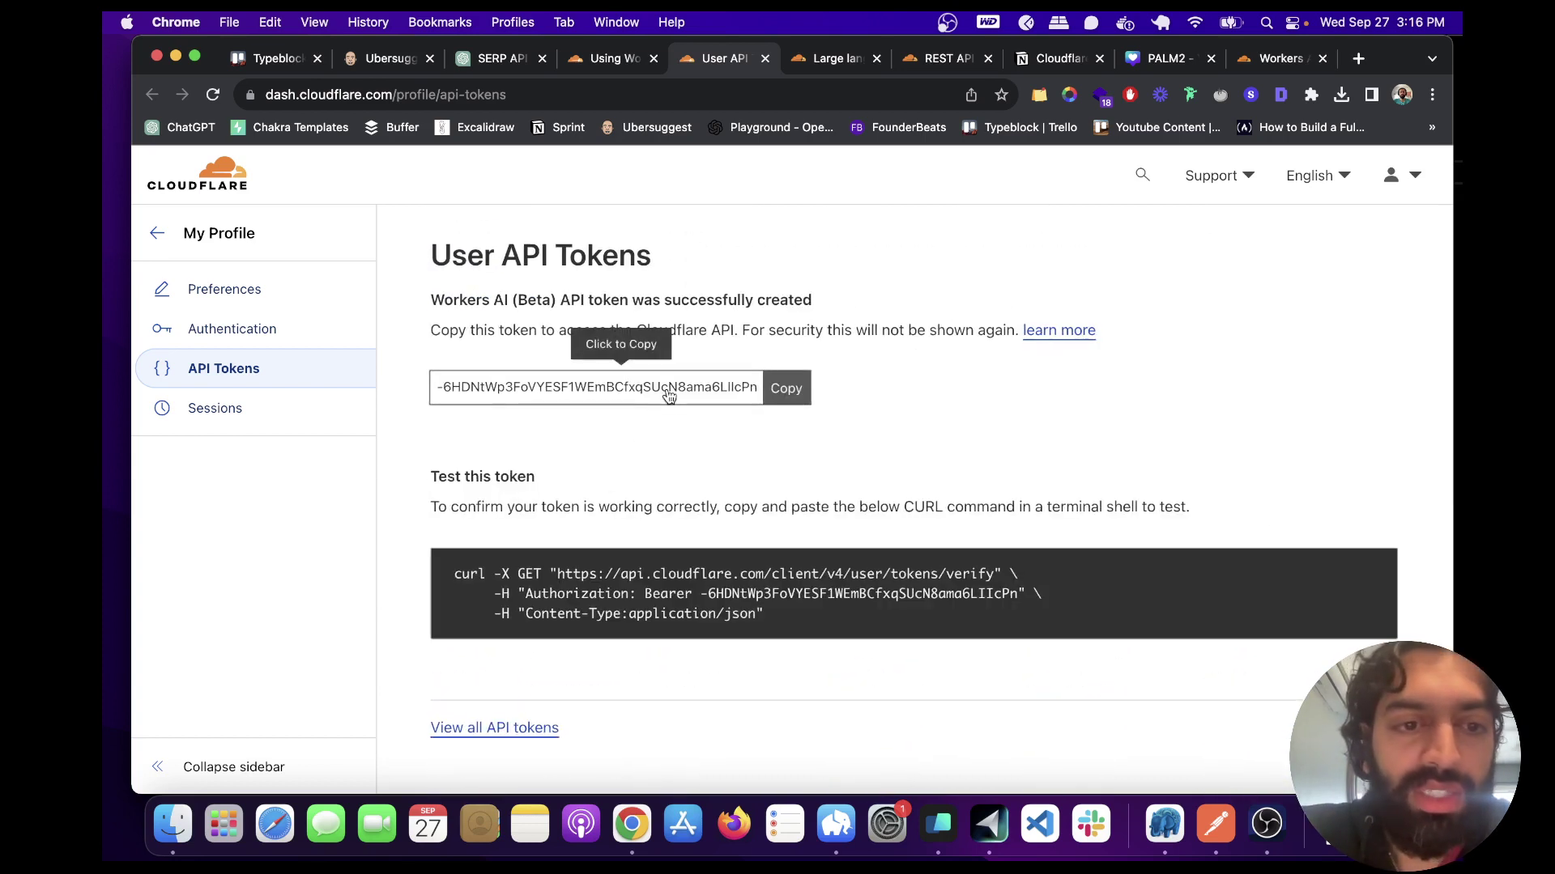
{"action": "left_click", "coordinate": [783, 391]}
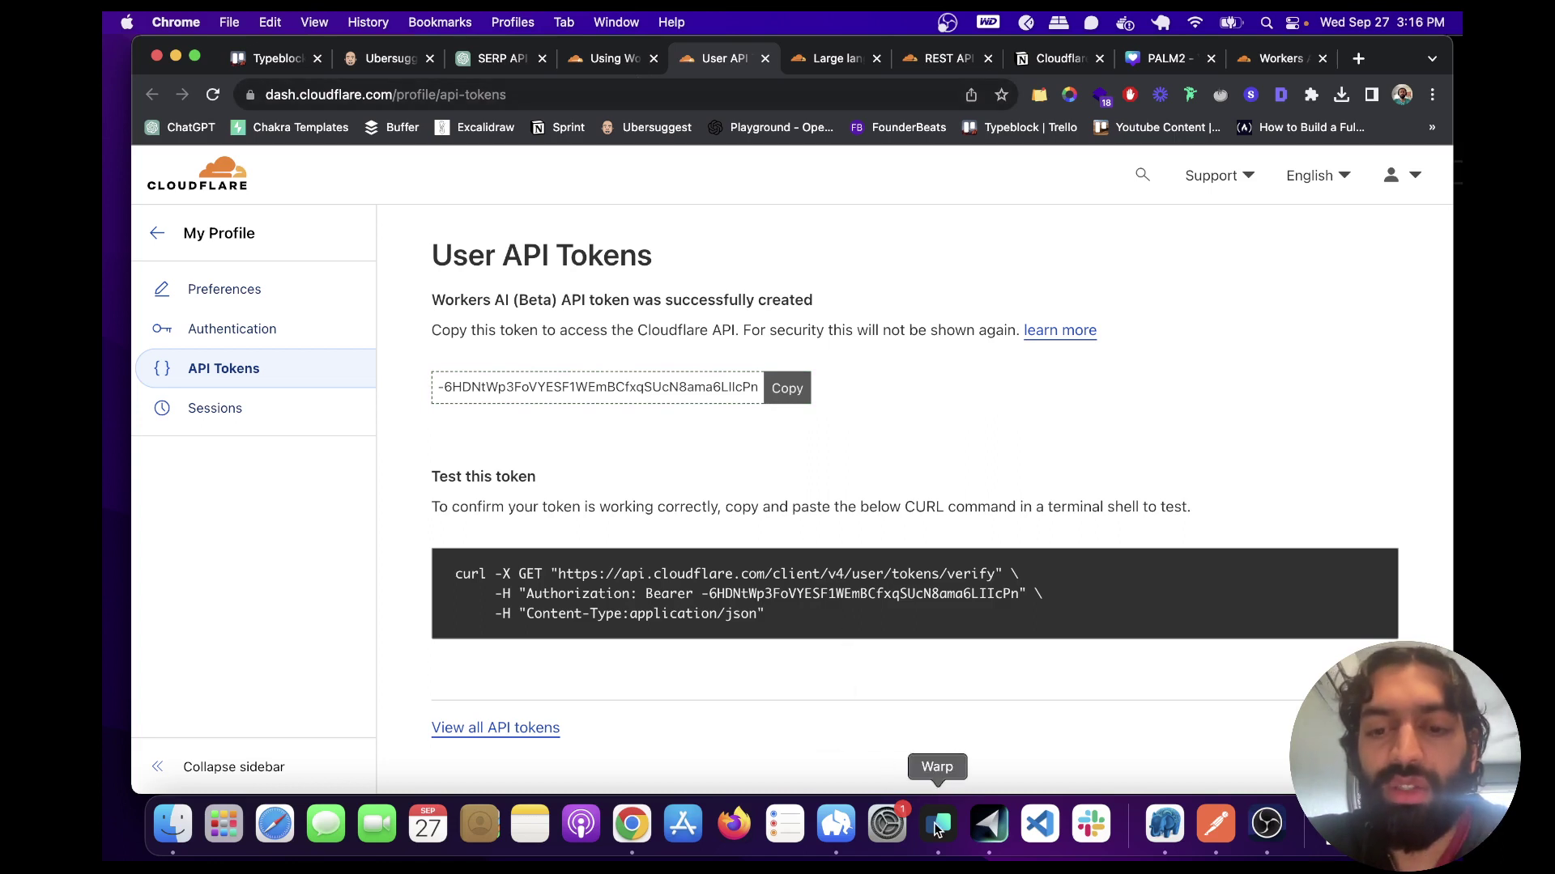
Step: Paste the new token as the CLOUDFLARE_TOKEN value in .env.local, replacing the old one
{"action": "left_click", "coordinate": [988, 825]}
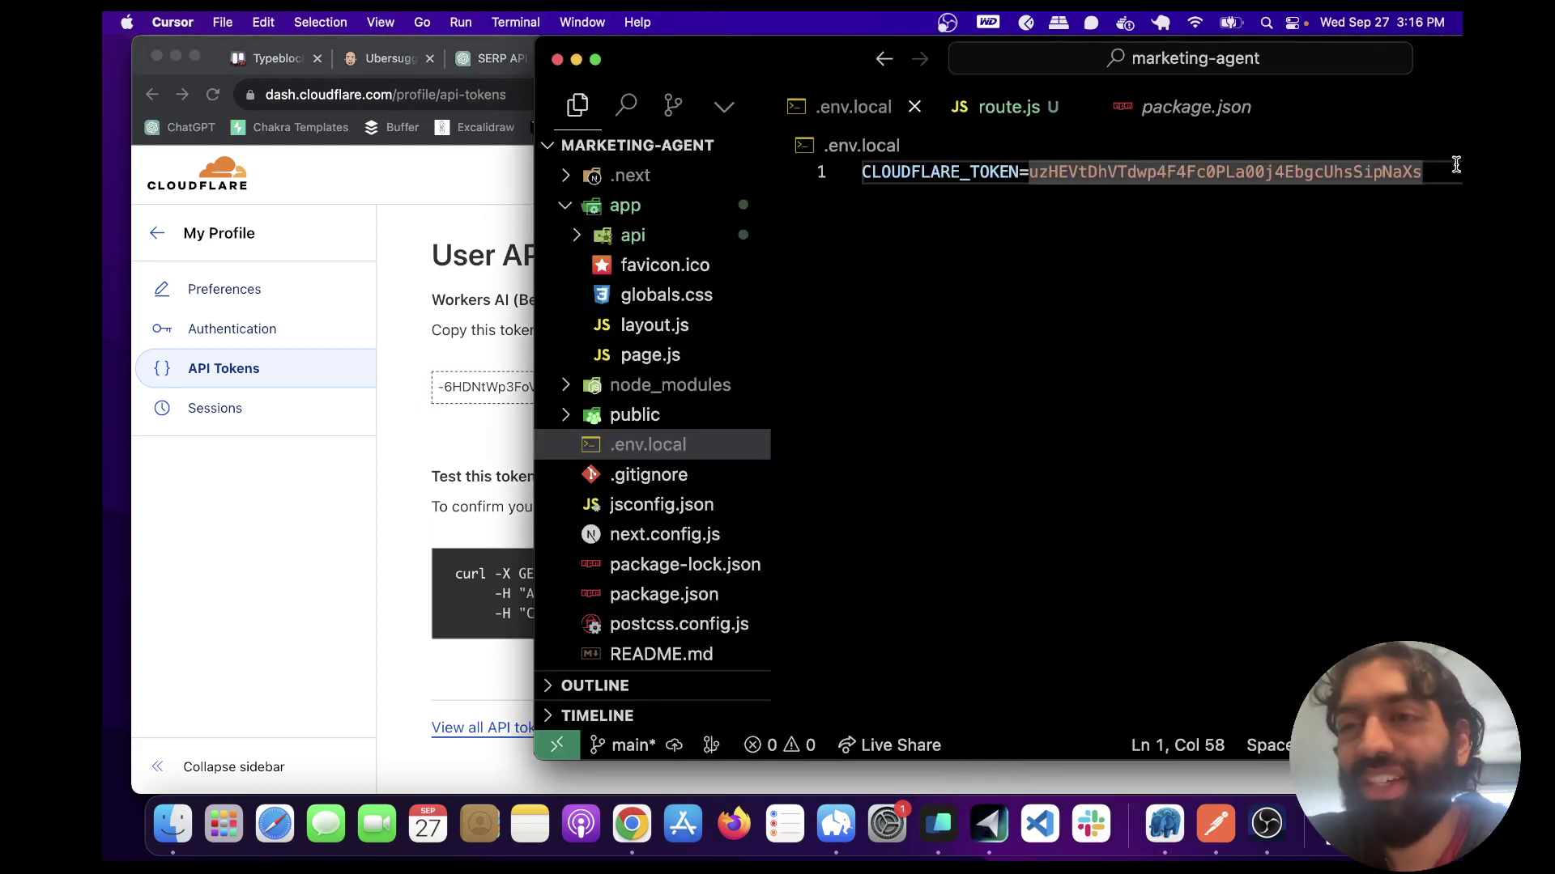
{"action": "left_click_drag", "start_coordinate": [1455, 164], "coordinate": [1023, 166]}
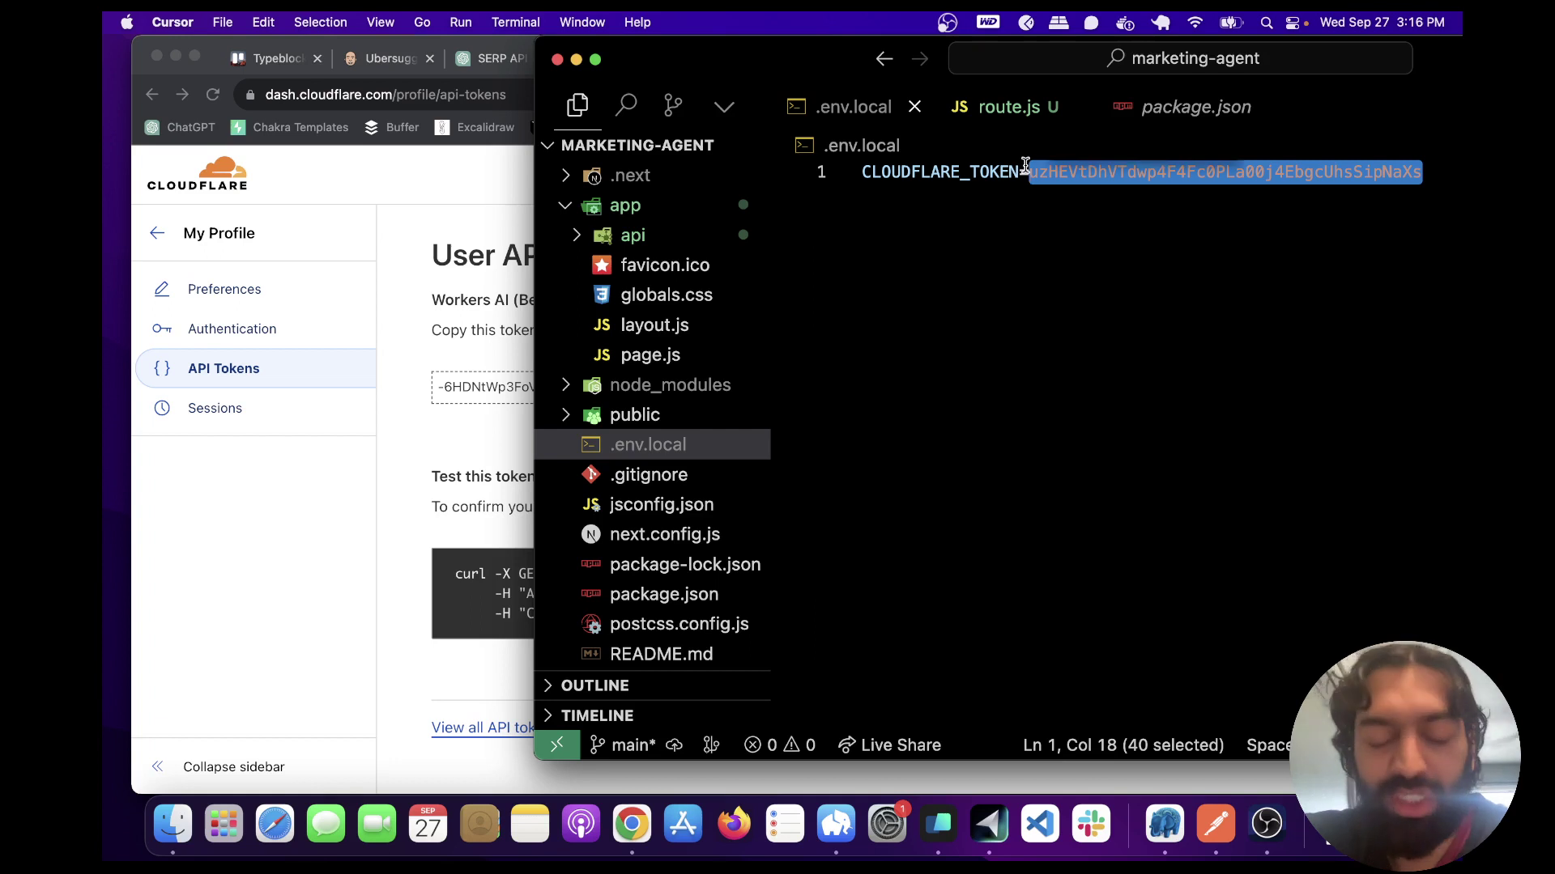
{"action": "key", "text": "BackSpace"}
{"action": "key", "text": "super+v"}
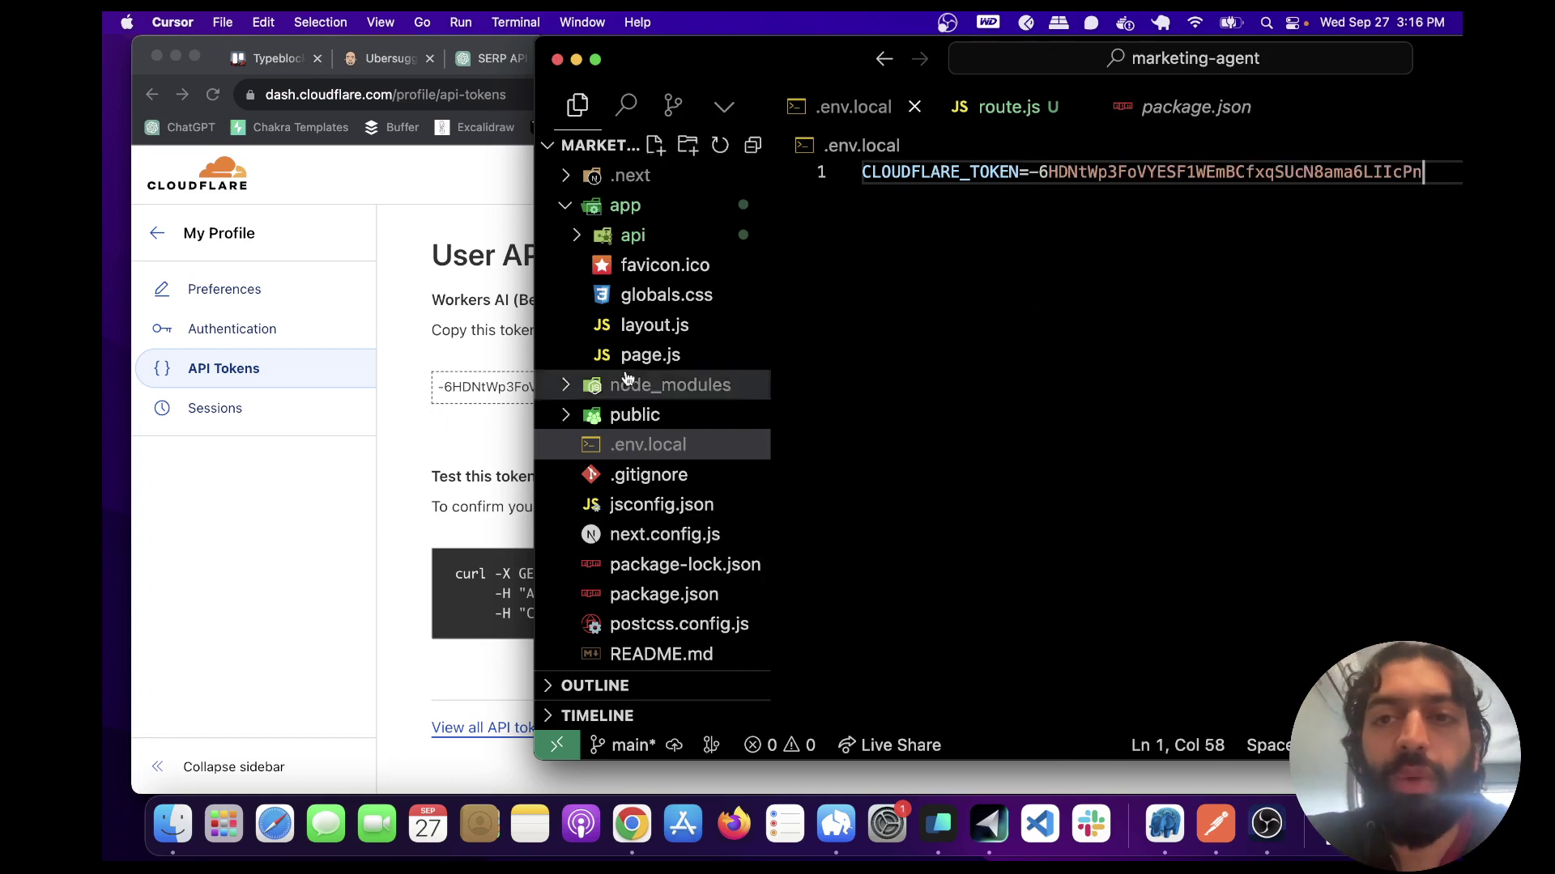
{"action": "left_click", "coordinate": [496, 340]}
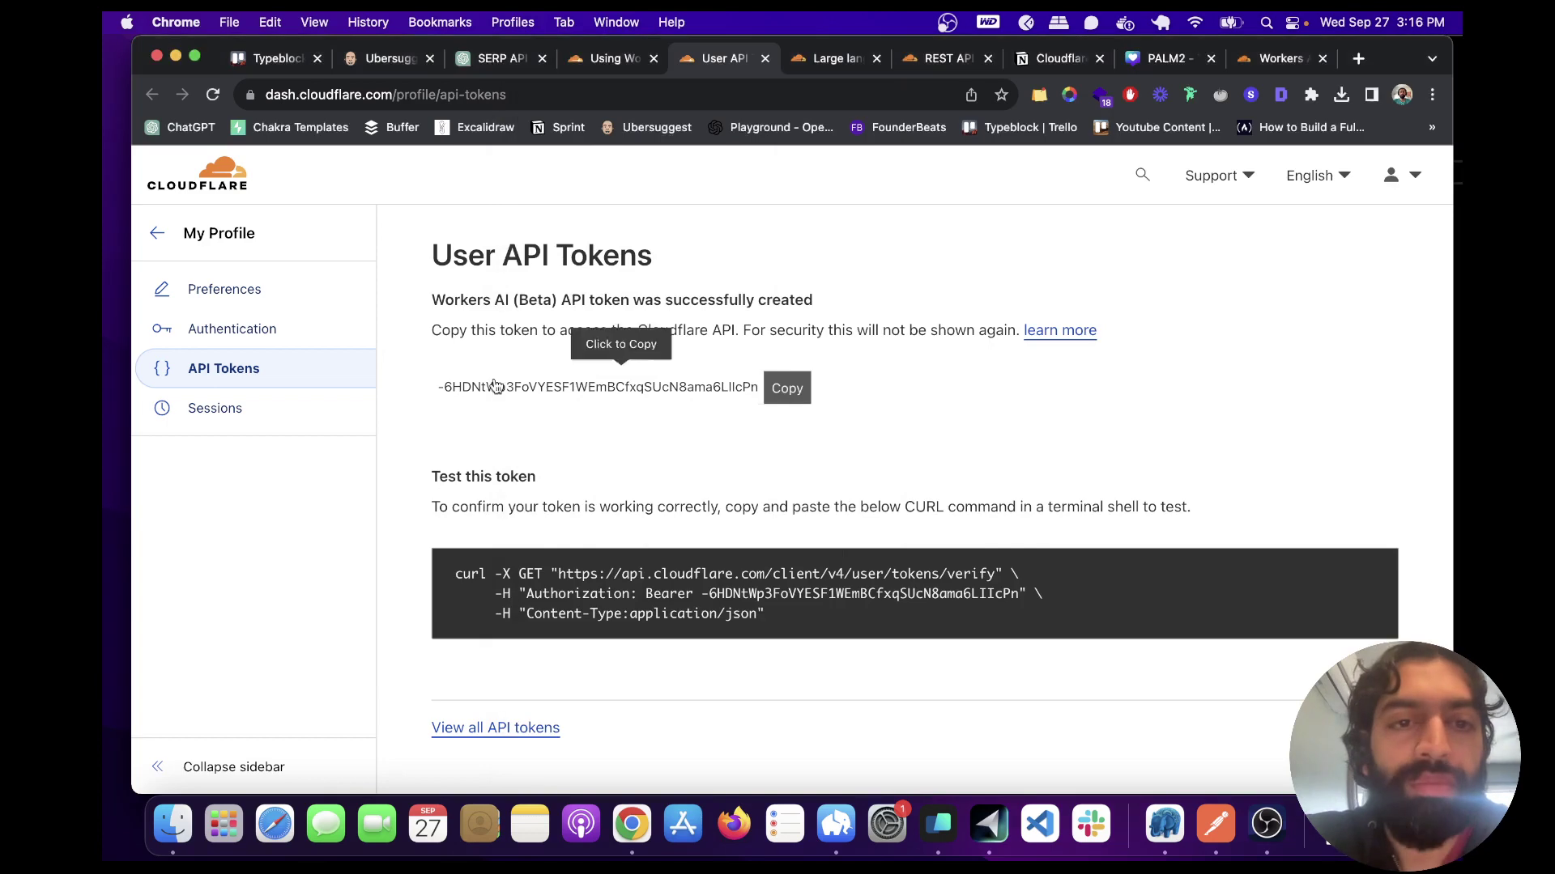
Step: Copy the example Llama 2 curl inference call from the Using Workers AI page
{"action": "left_click", "coordinate": [608, 71]}
{"action": "scroll", "coordinate": [847, 492], "scroll_direction": "down", "scroll_amount": 3}
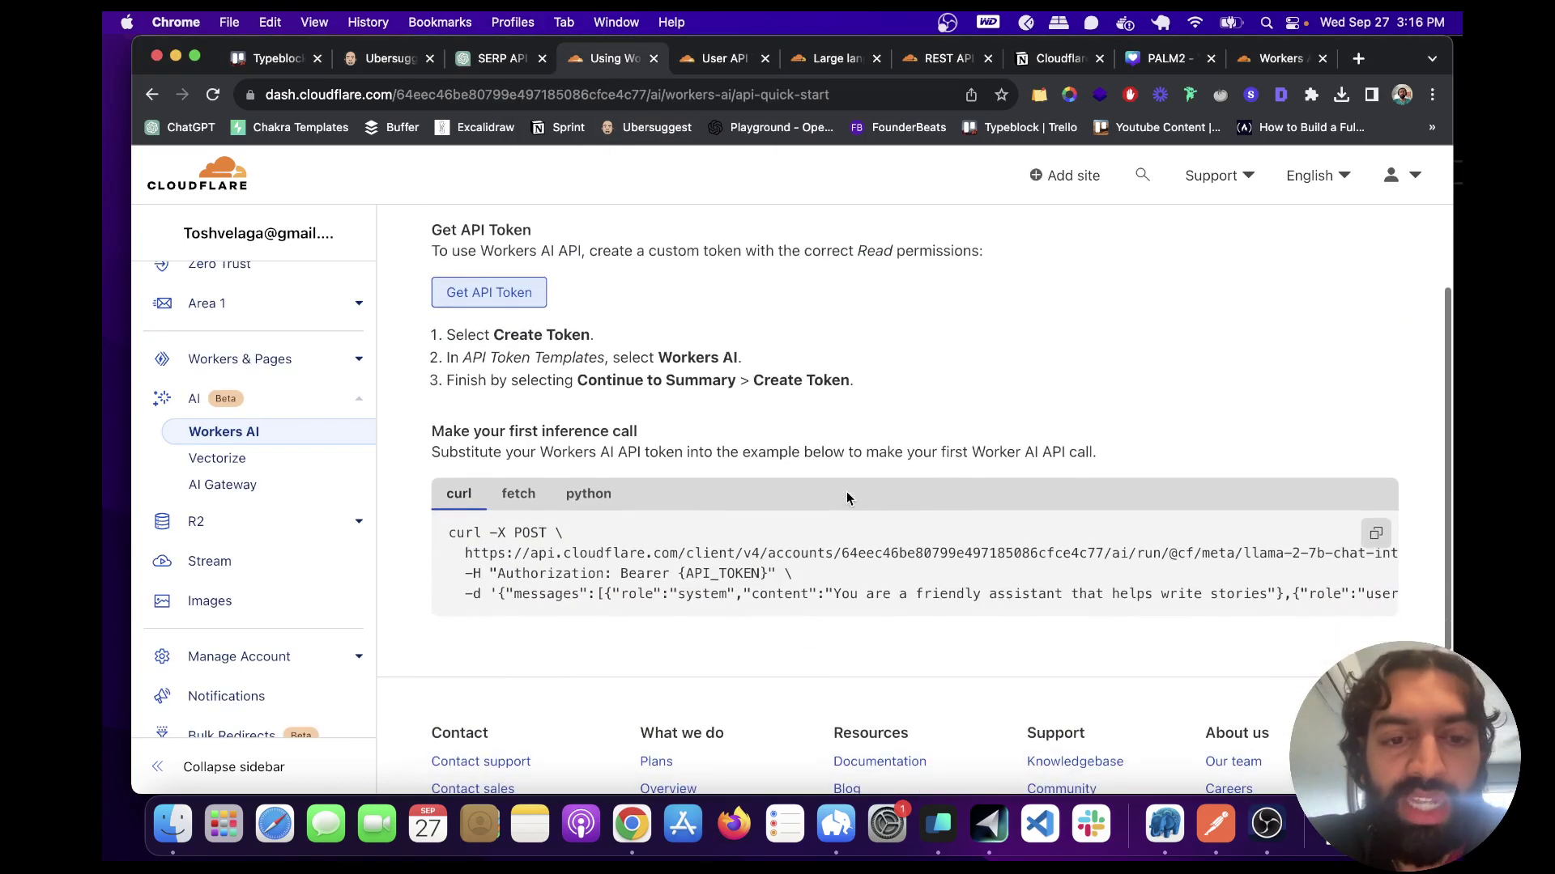
{"action": "scroll", "coordinate": [1069, 568], "scroll_direction": "right", "scroll_amount": 1}
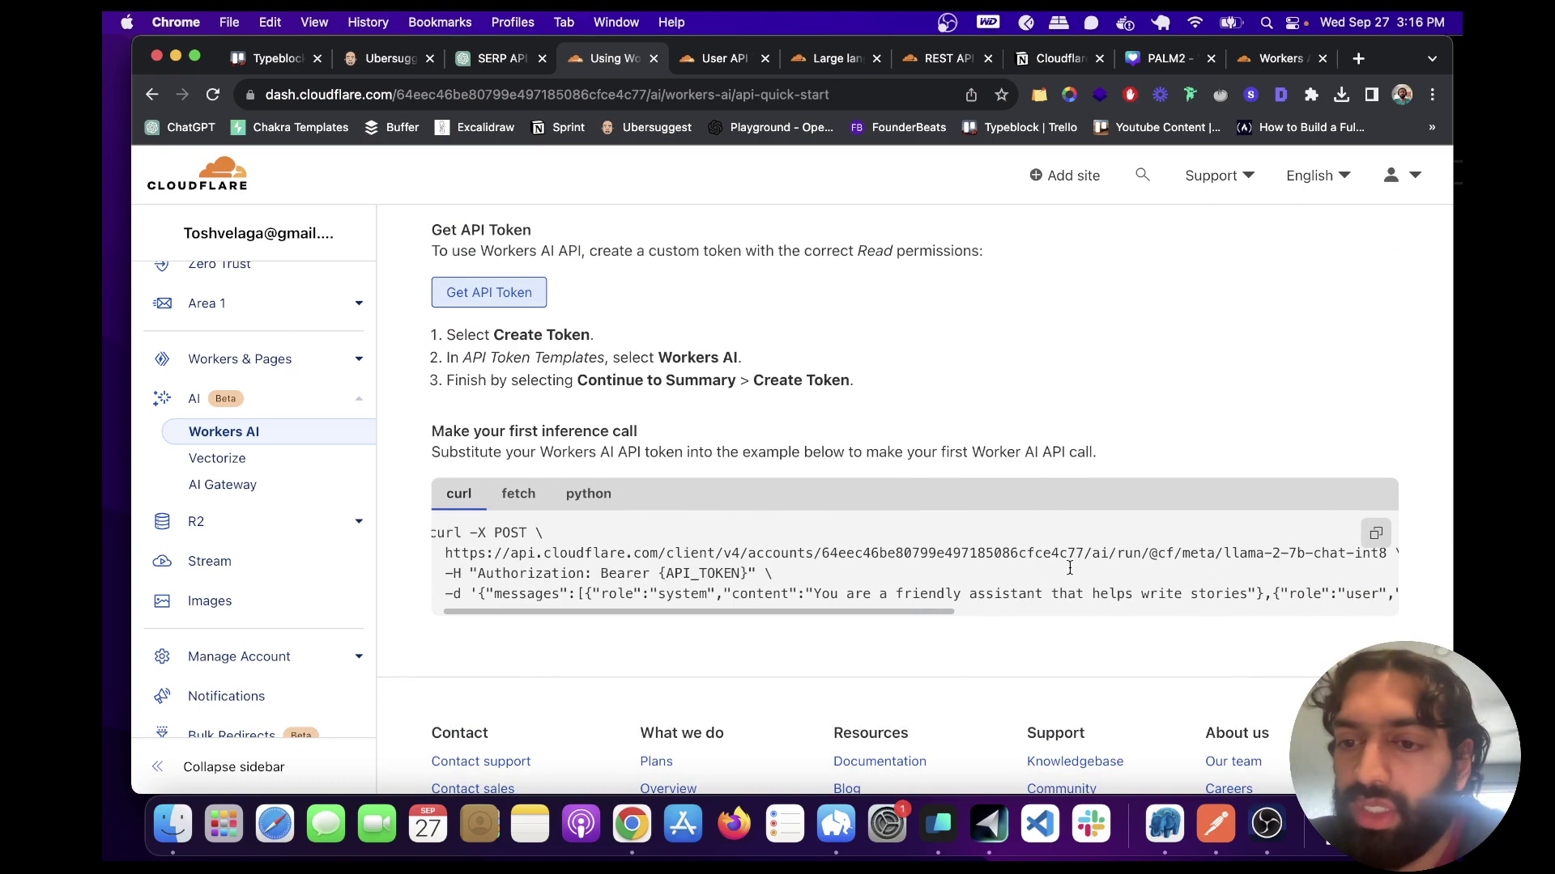
{"action": "scroll", "coordinate": [1069, 566], "scroll_direction": "right", "scroll_amount": 1}
{"action": "scroll", "coordinate": [1275, 553], "scroll_direction": "left", "scroll_amount": 1}
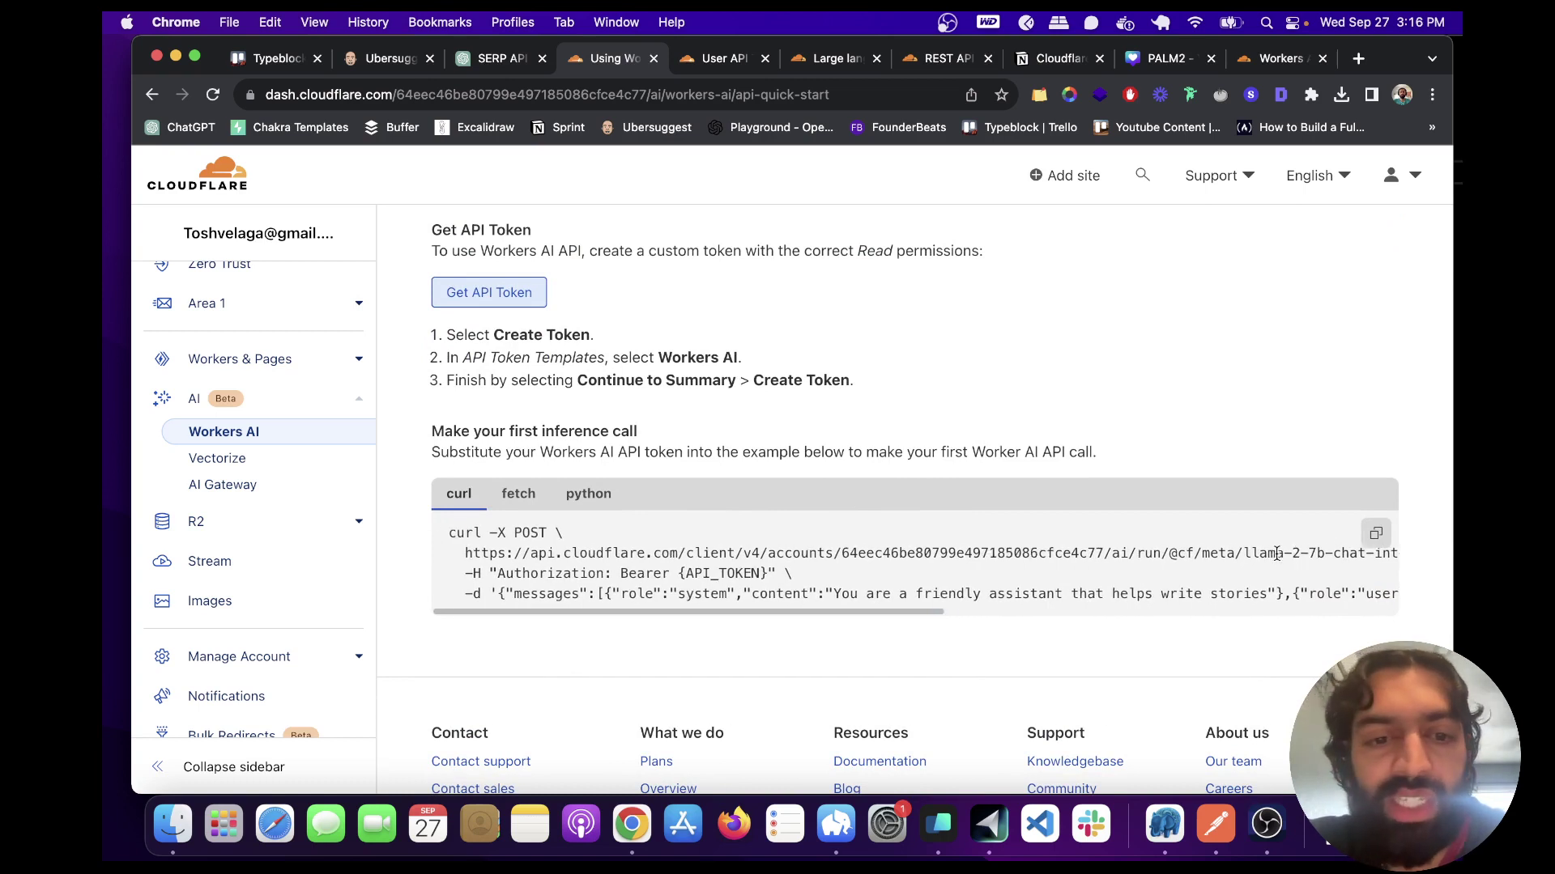
{"action": "left_click", "coordinate": [1375, 534]}
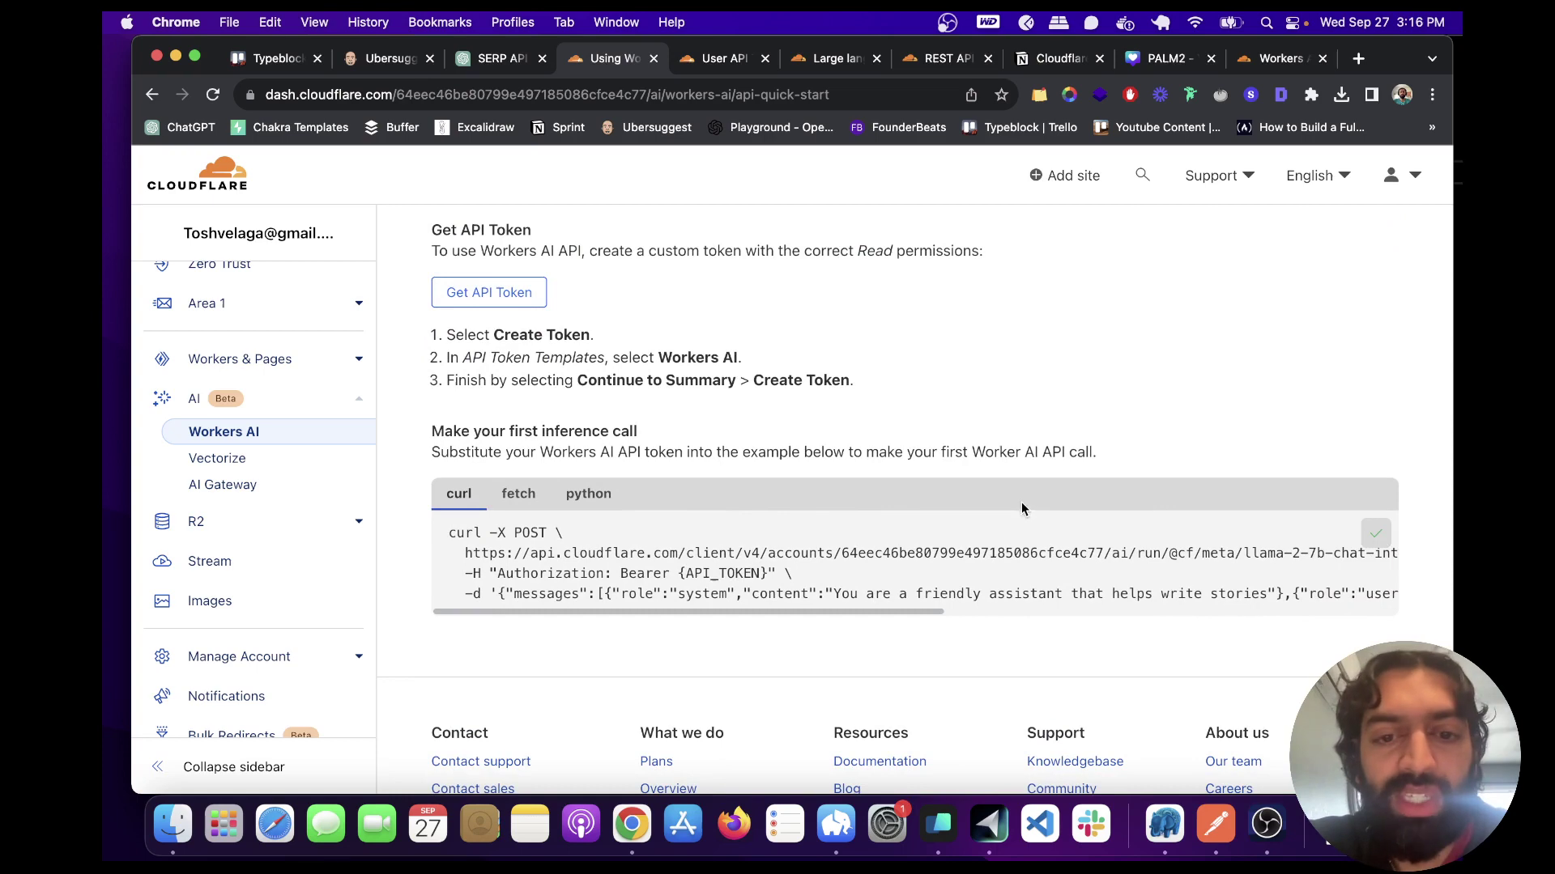
Step: Paste the curl command in Warp and grab the new token from .env.local
{"action": "left_click", "coordinate": [937, 825]}
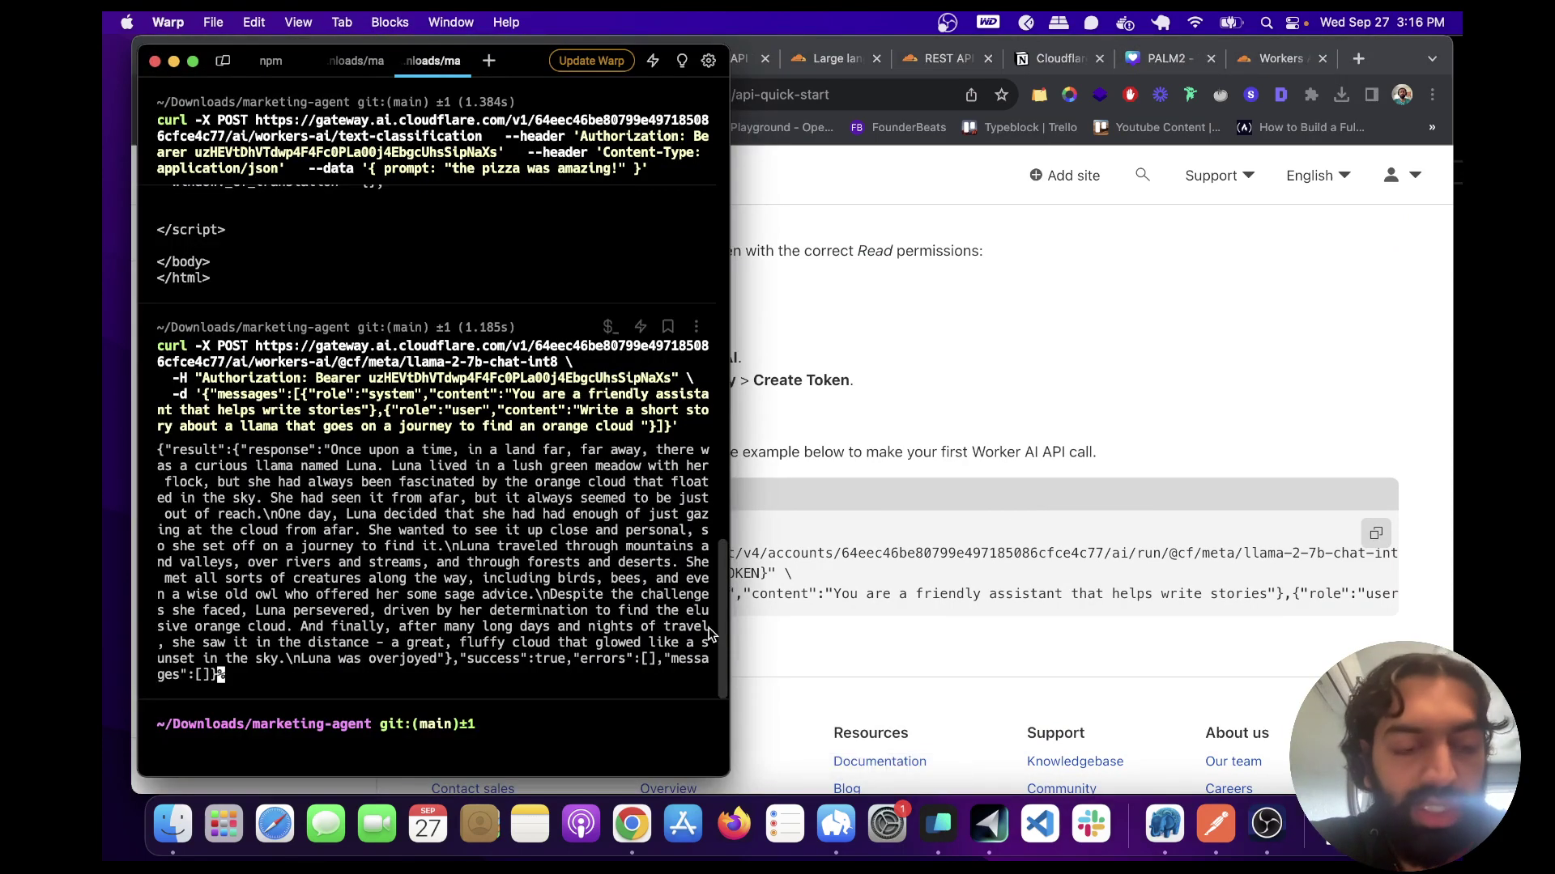
{"action": "key", "text": "super+v"}
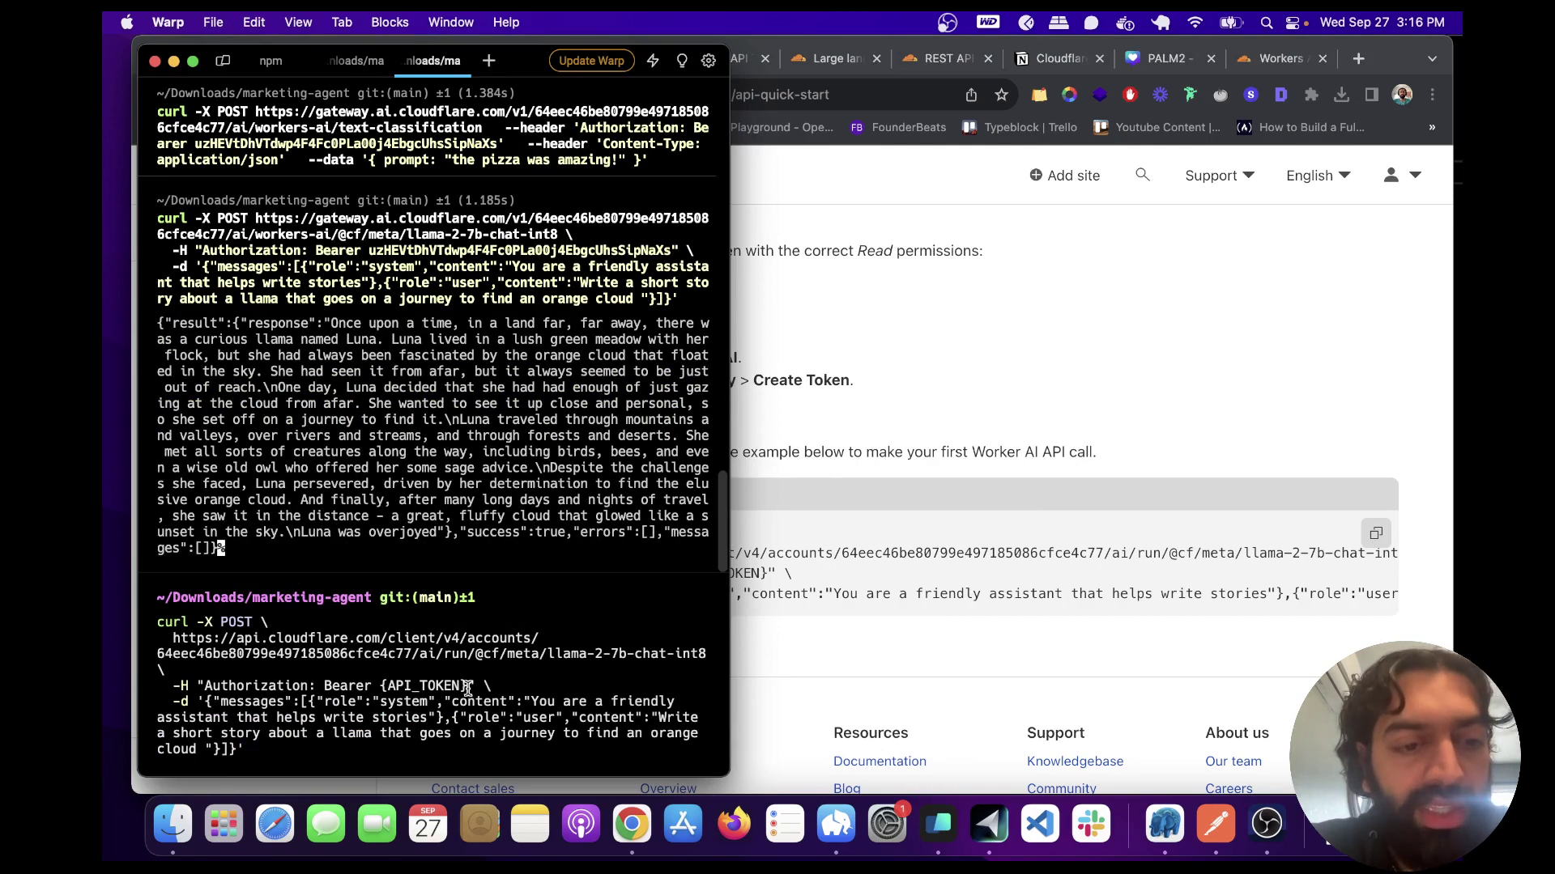
{"action": "left_click", "coordinate": [990, 825]}
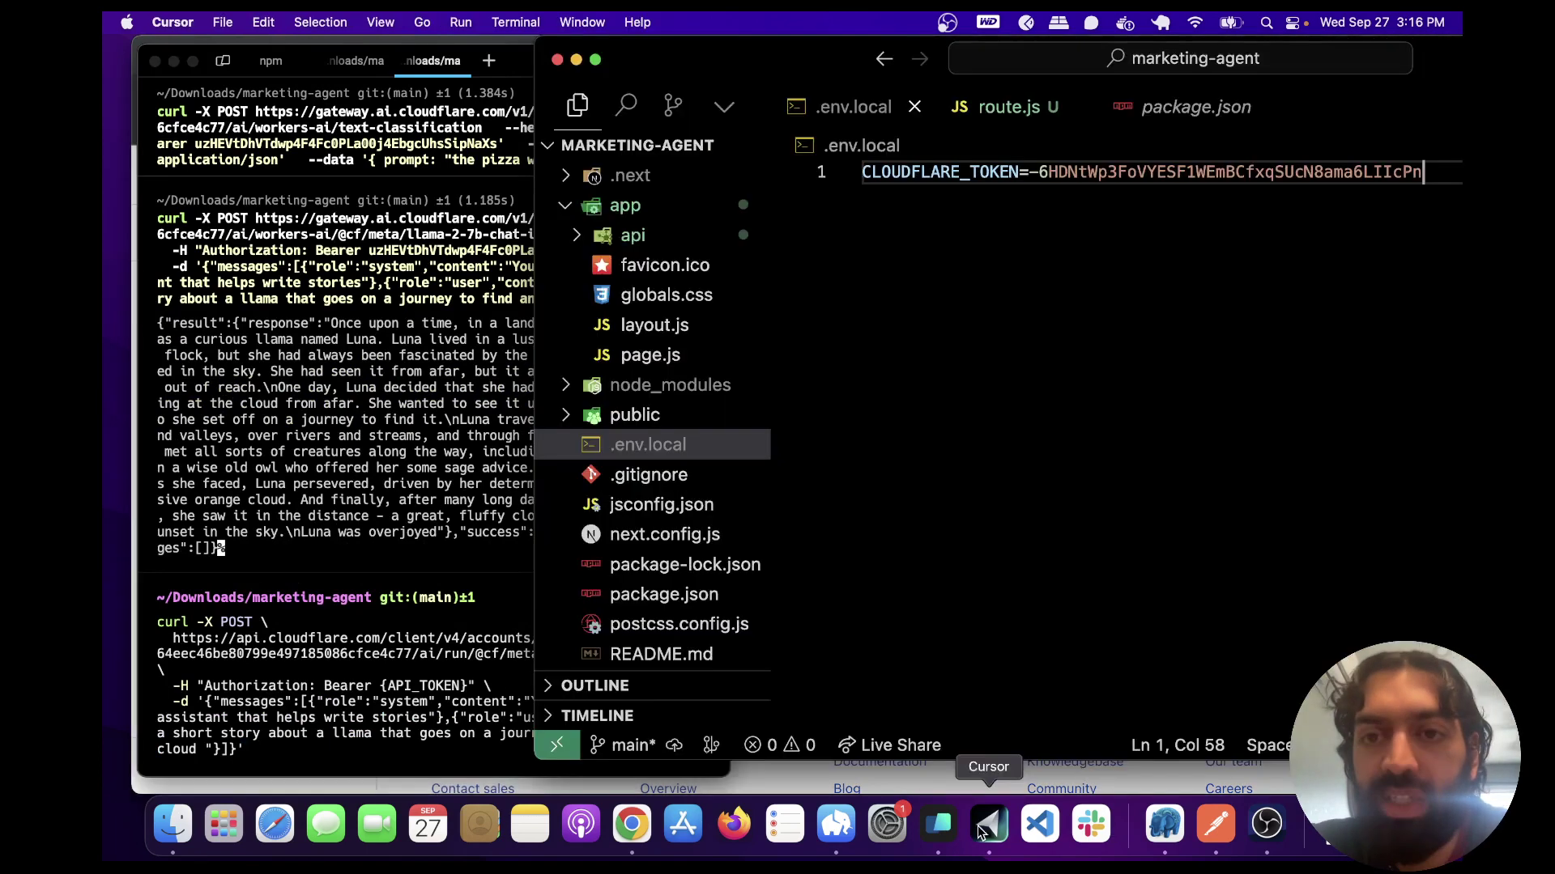
{"action": "left_click_drag", "start_coordinate": [1430, 171], "coordinate": [1032, 171]}
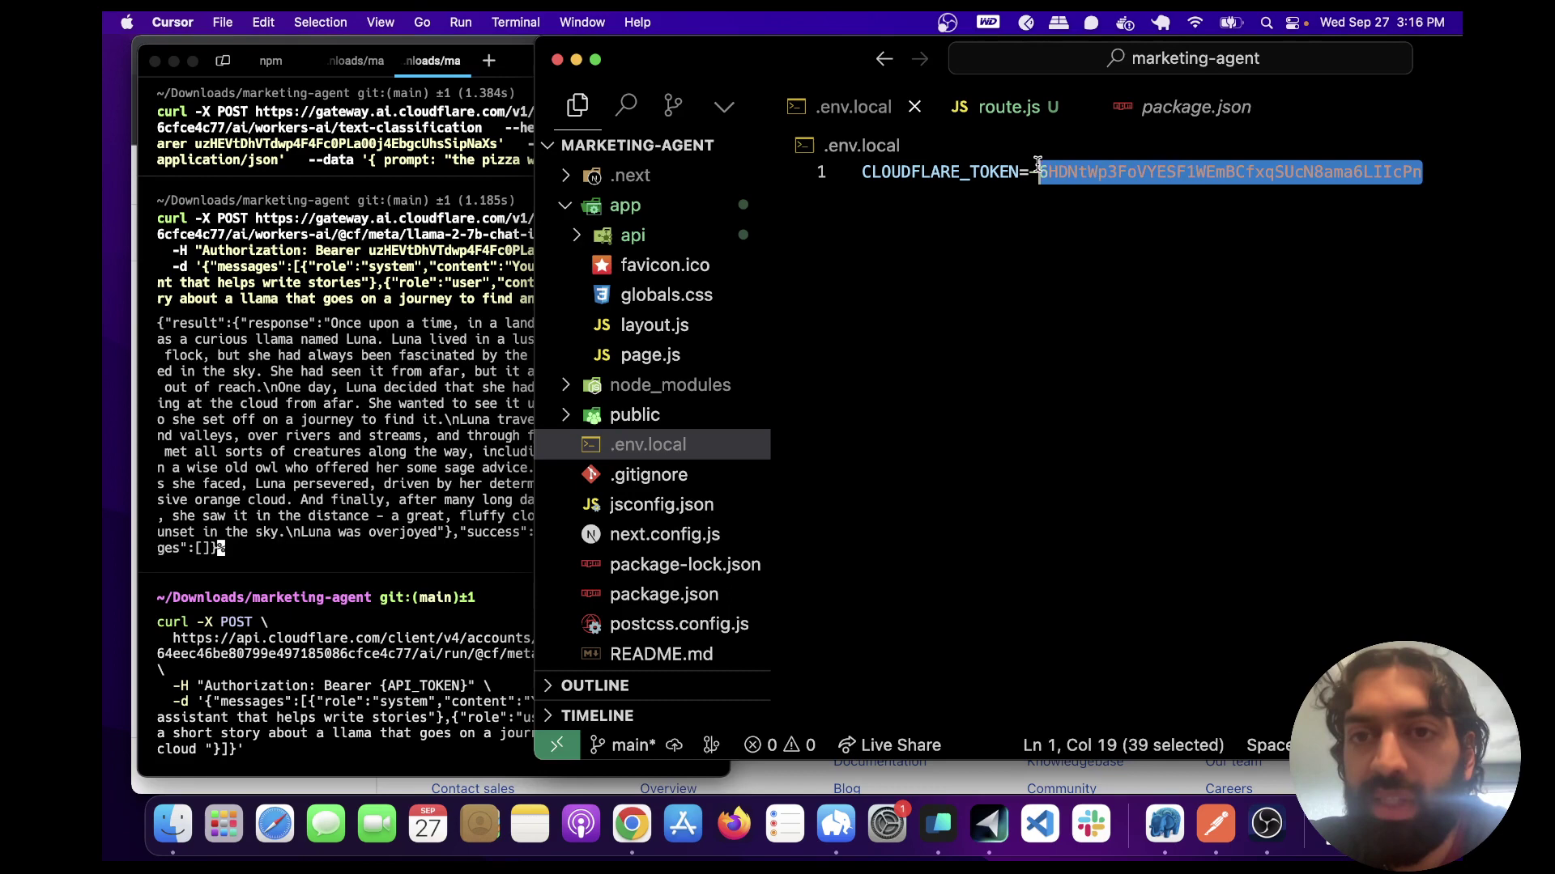
{"action": "left_click", "coordinate": [474, 607]}
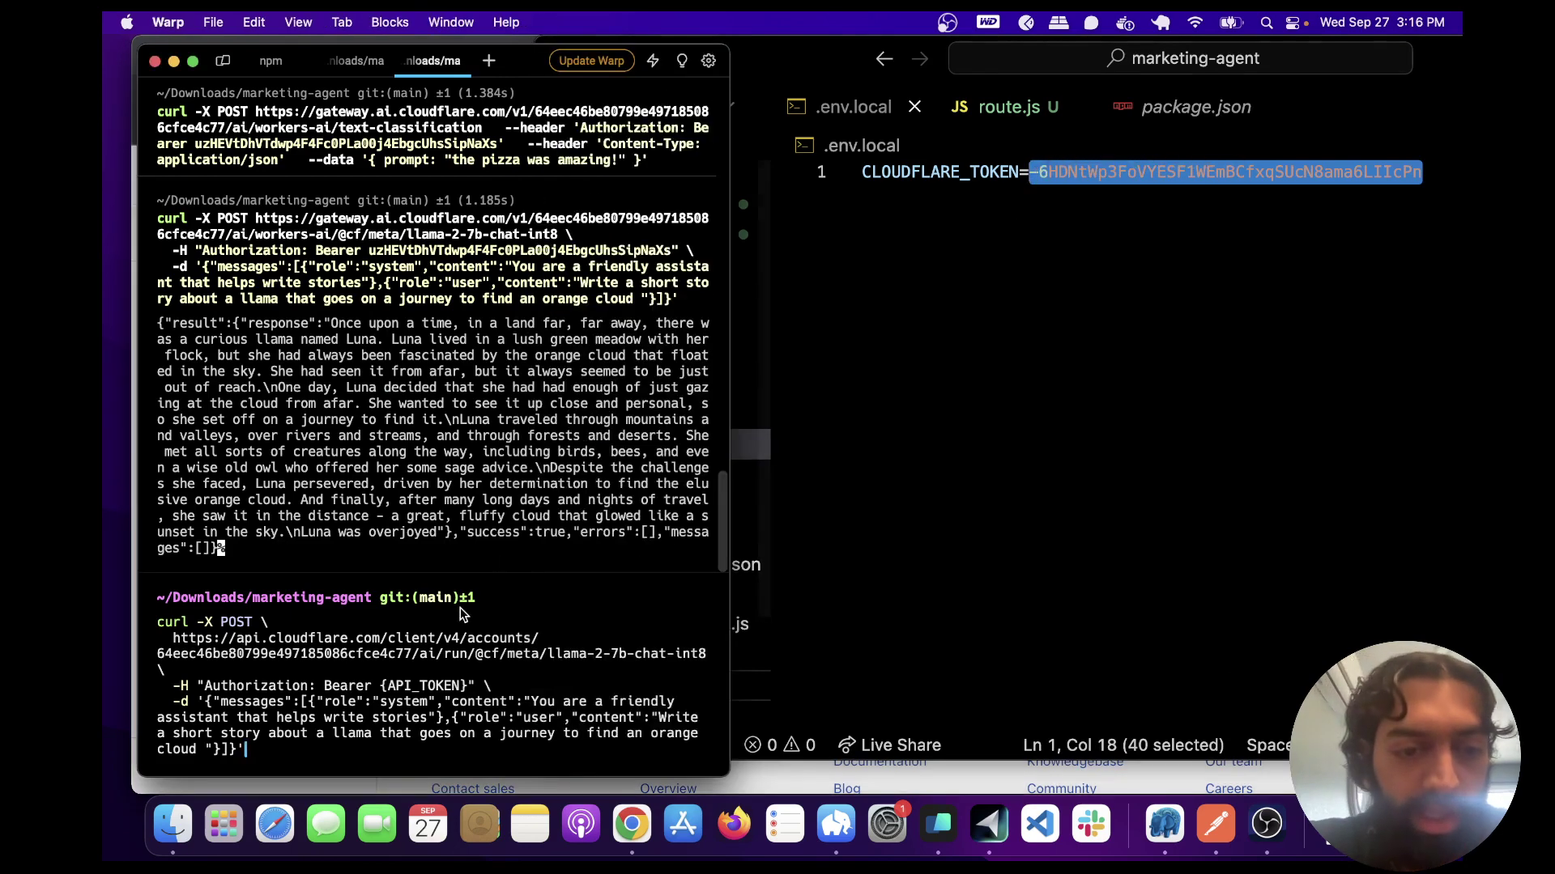
Step: Substitute the token for {API_TOKEN}, run the Llama 2 request and select its JSON response
{"action": "left_click_drag", "start_coordinate": [465, 691], "coordinate": [381, 687]}
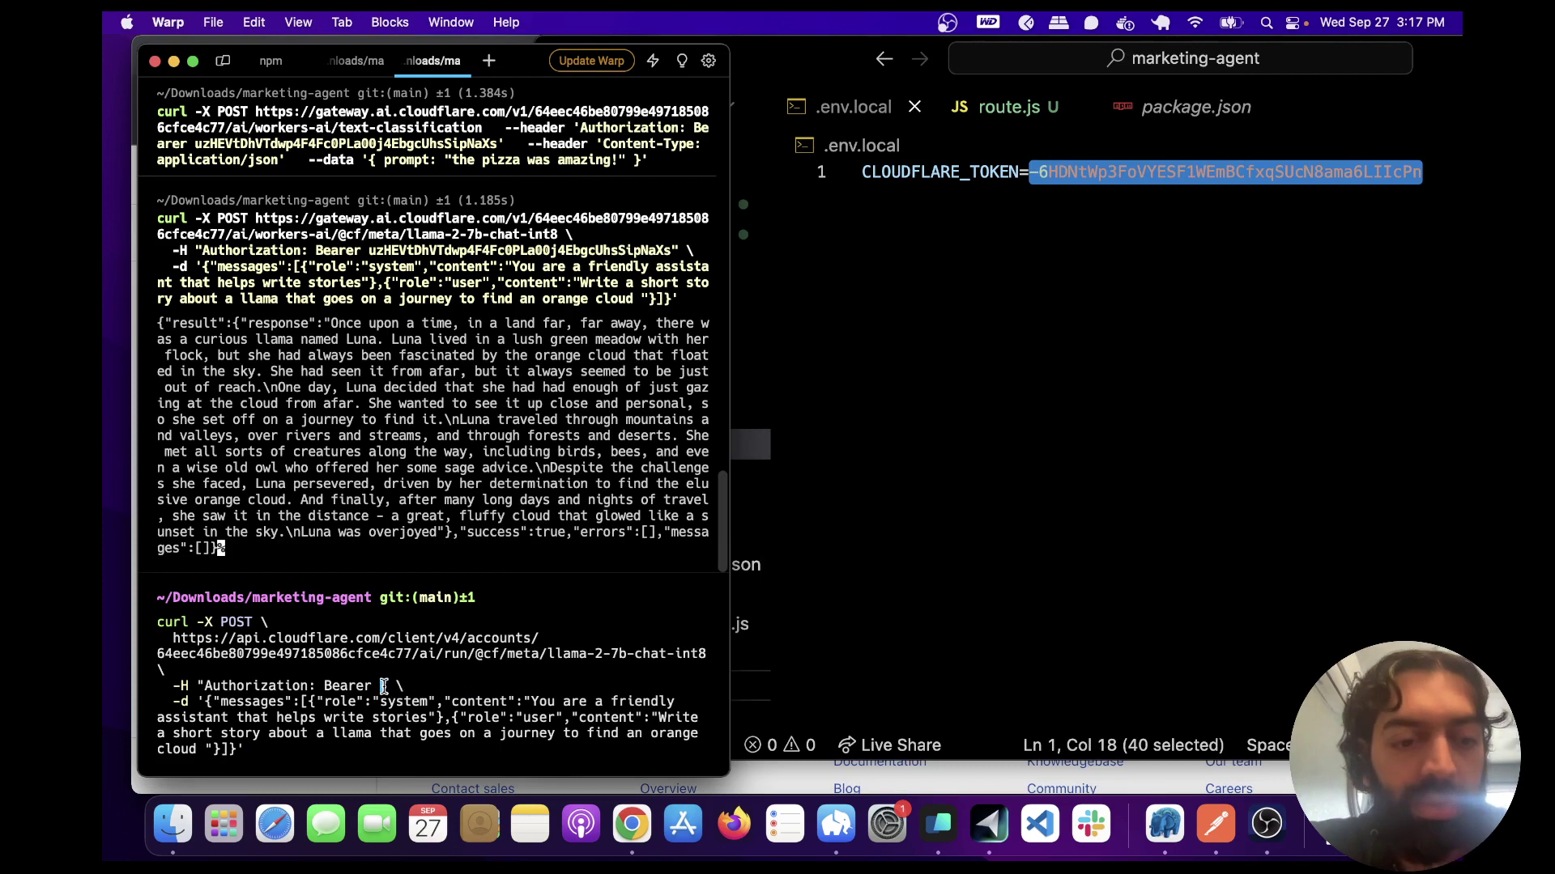
{"action": "key", "text": "super+v"}
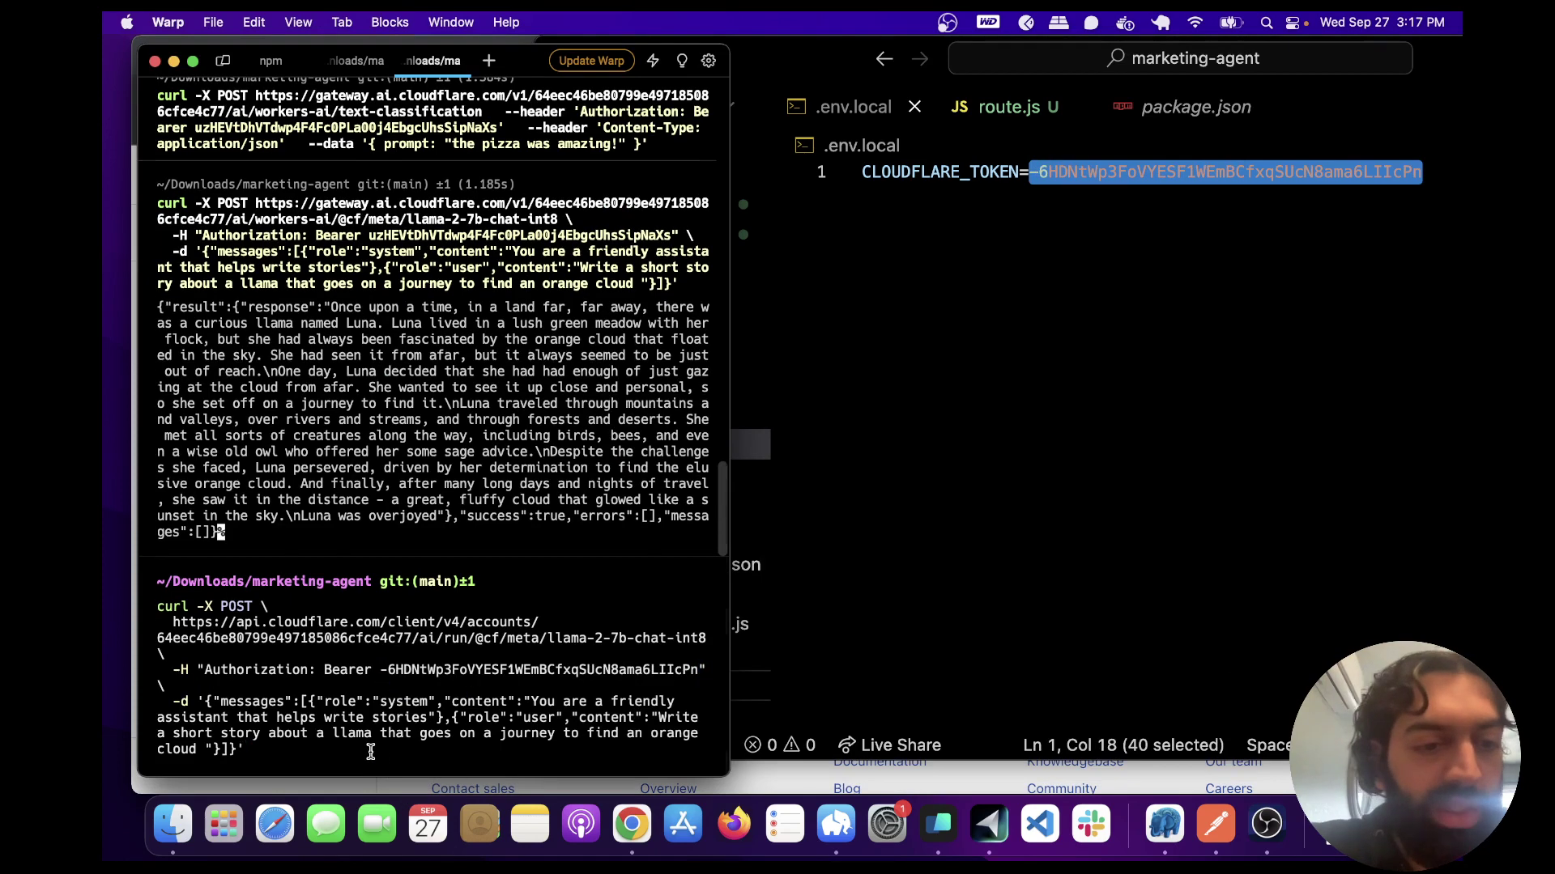
{"action": "key", "text": "Return"}
{"action": "mouse_move", "coordinate": [401, 365]}
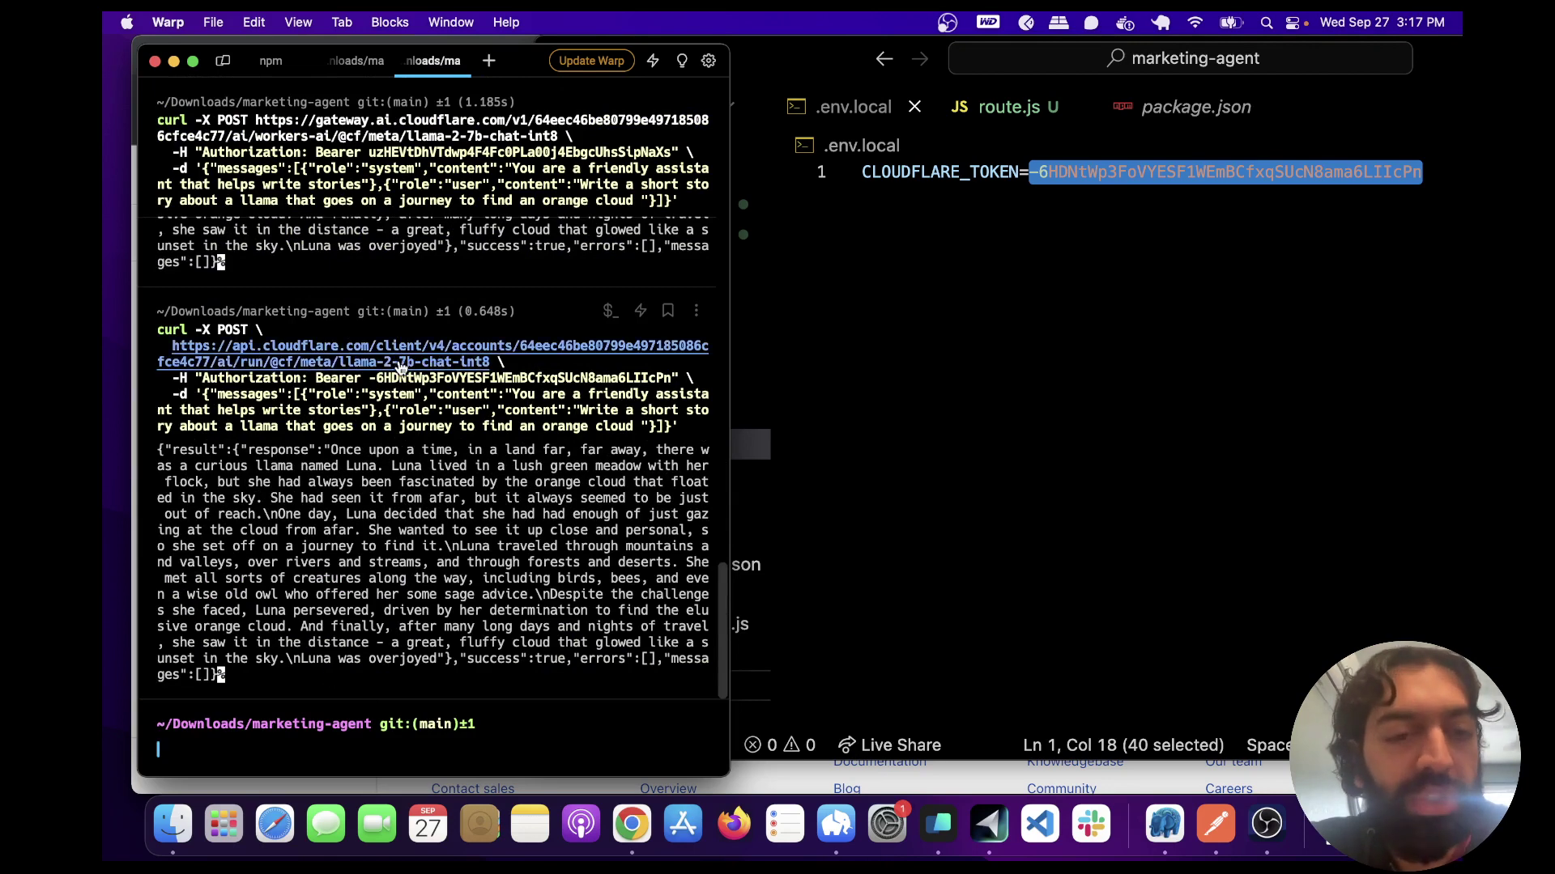
{"action": "left_click_drag", "start_coordinate": [264, 688], "coordinate": [152, 368]}
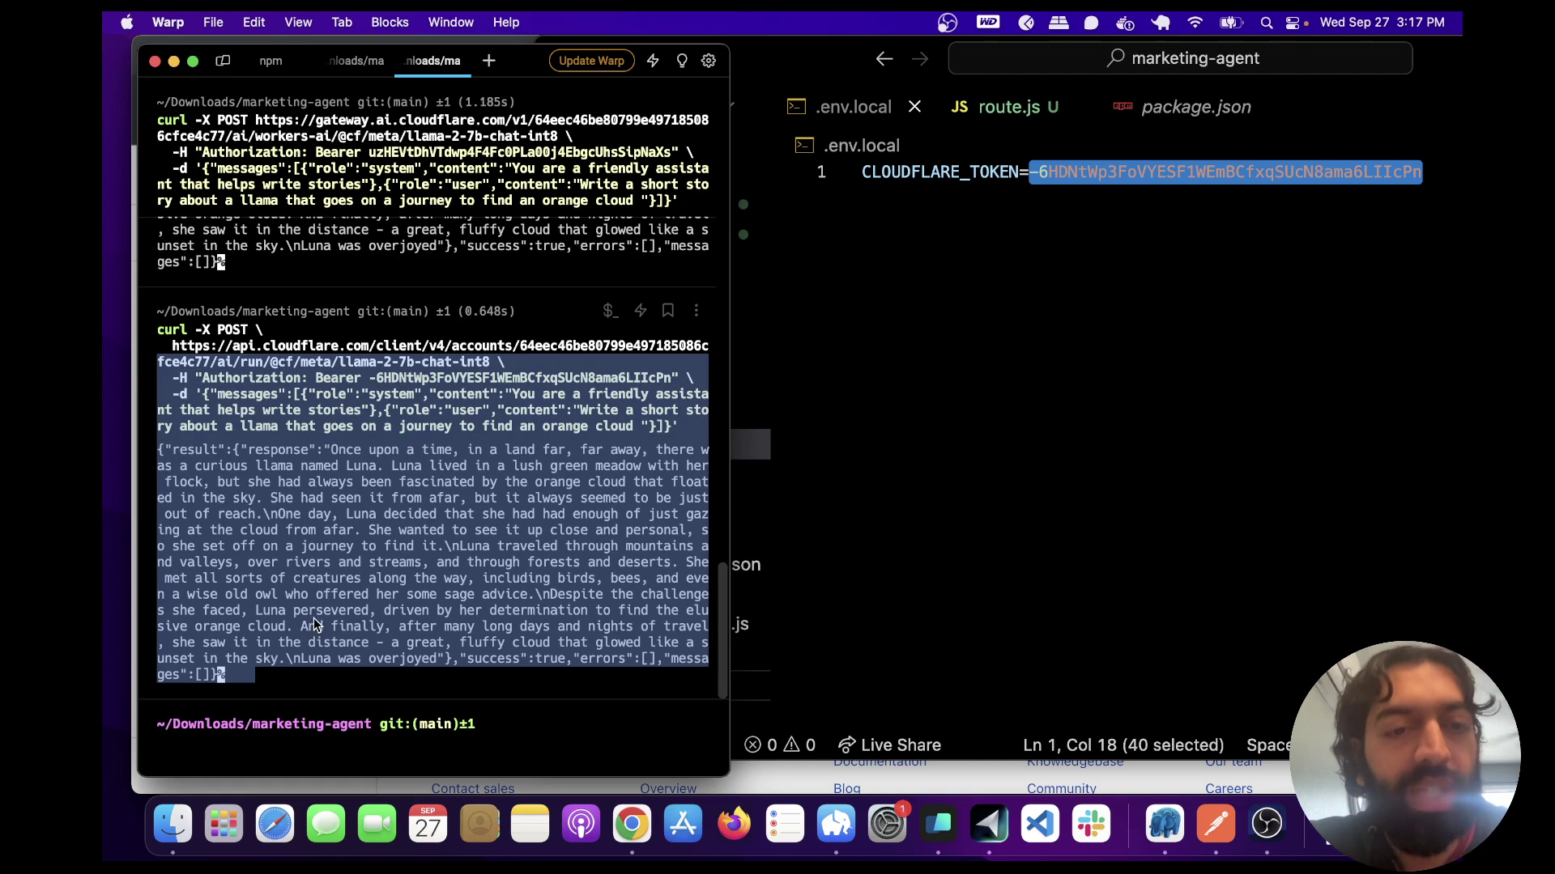
Step: Go back to the Workers AI model catalogue, then review the Vectorize welcome page
{"action": "left_click", "coordinate": [761, 773]}
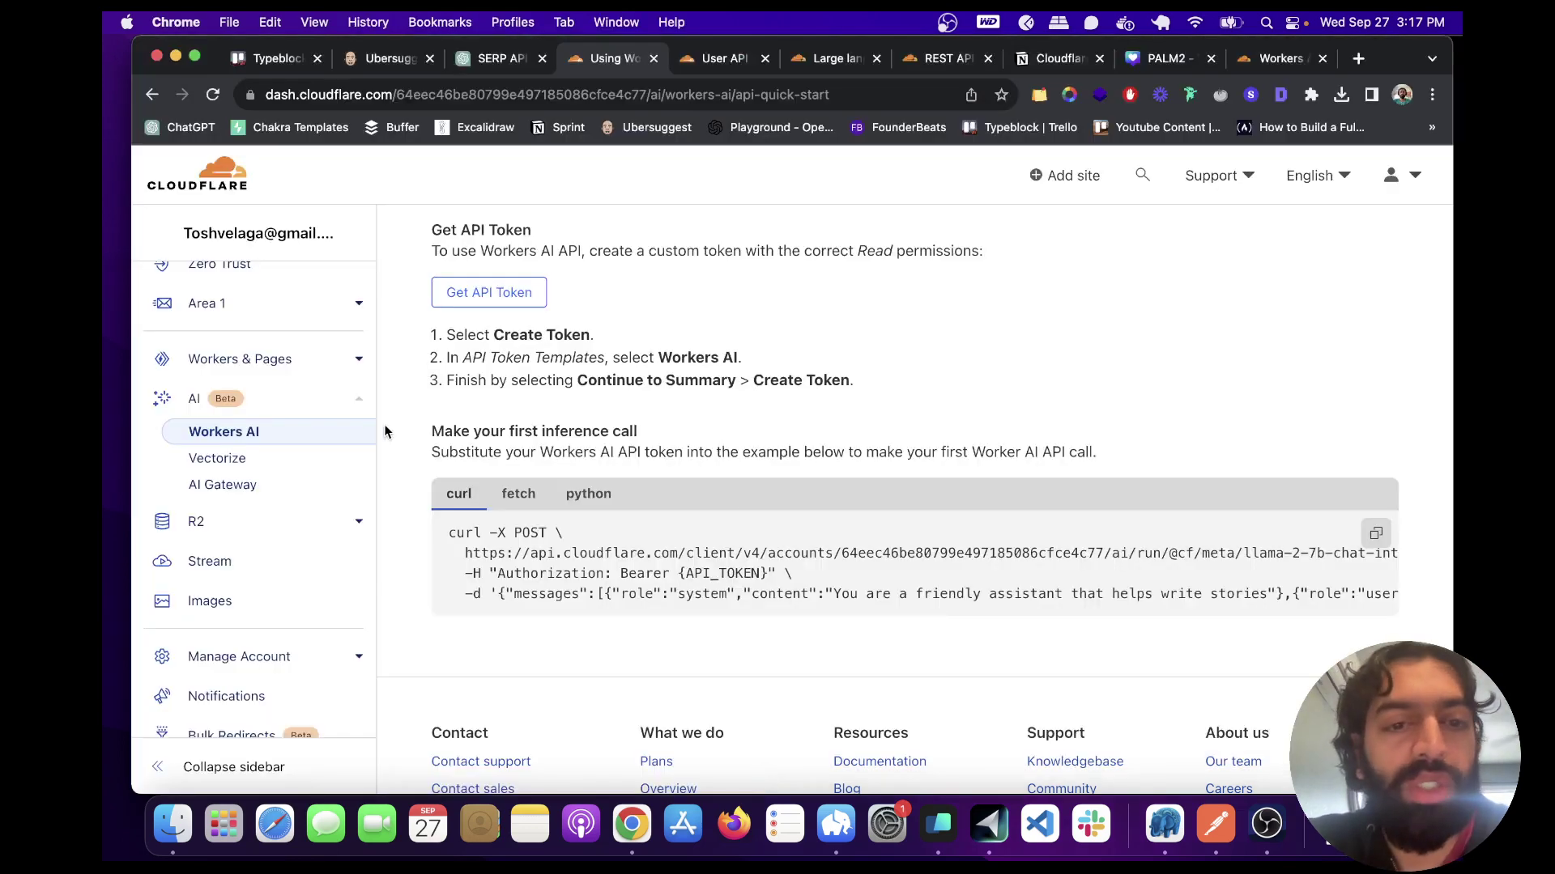
{"action": "scroll", "coordinate": [384, 432], "scroll_direction": "up", "scroll_amount": 5}
{"action": "left_click", "coordinate": [462, 243]}
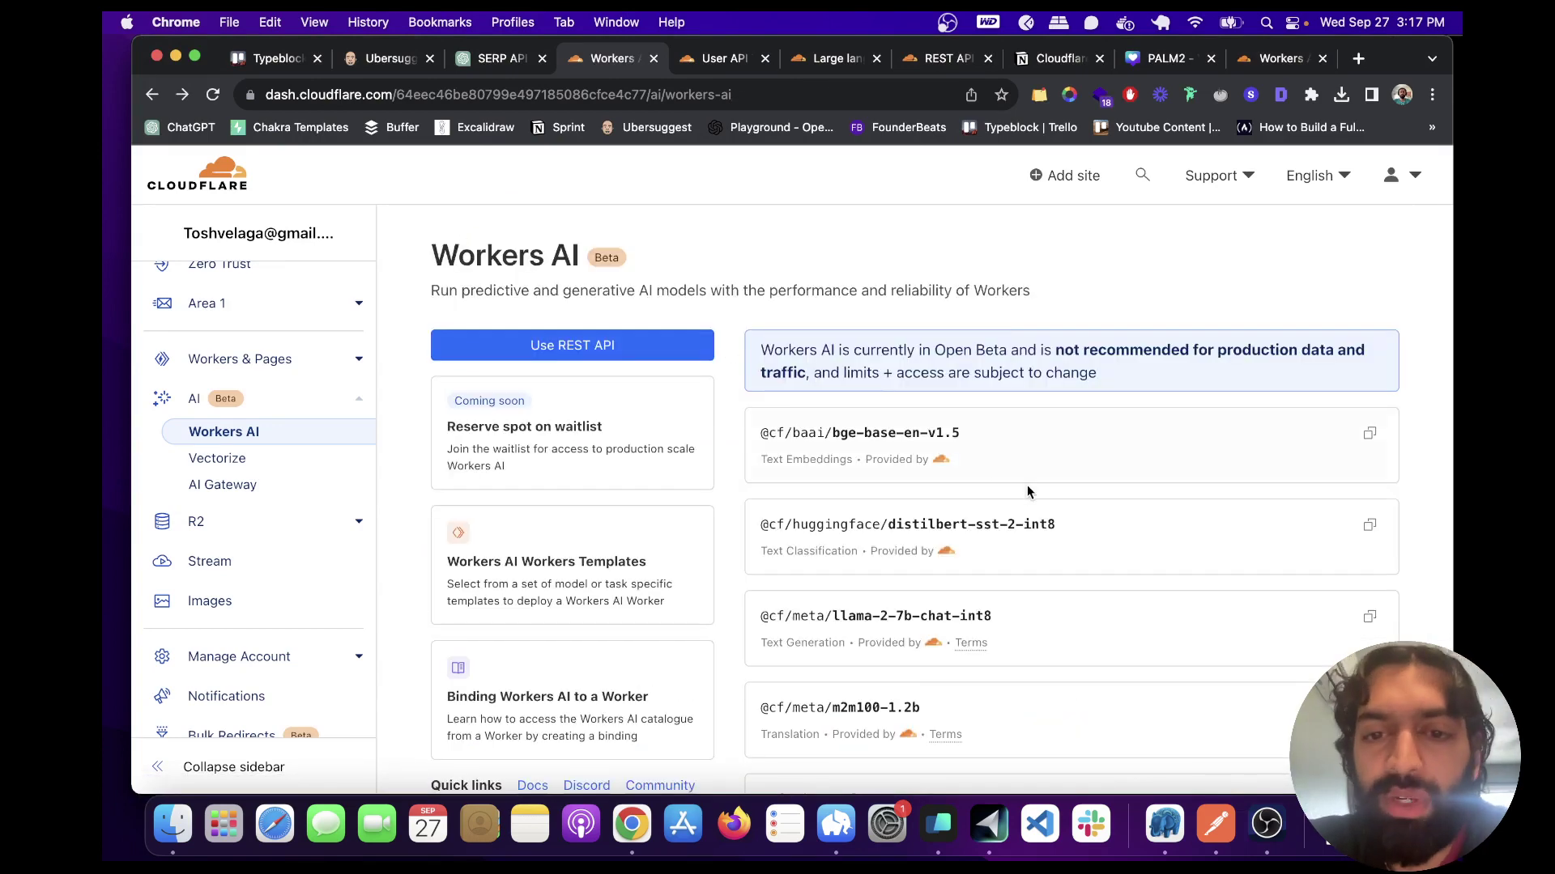
{"action": "scroll", "coordinate": [1027, 485], "scroll_direction": "down", "scroll_amount": 3}
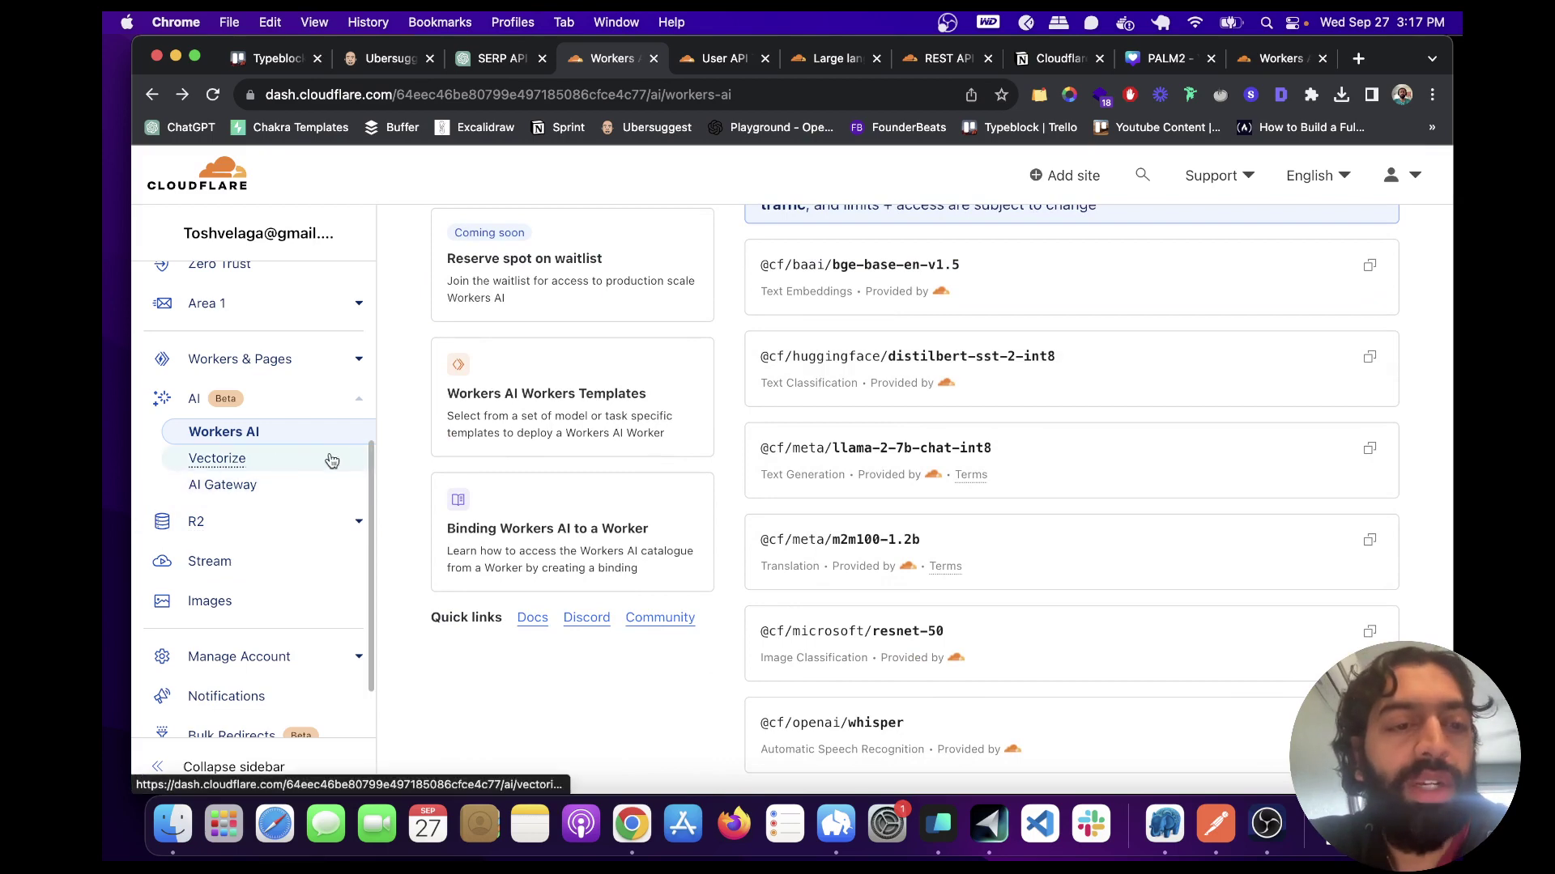
{"action": "left_click", "coordinate": [292, 466]}
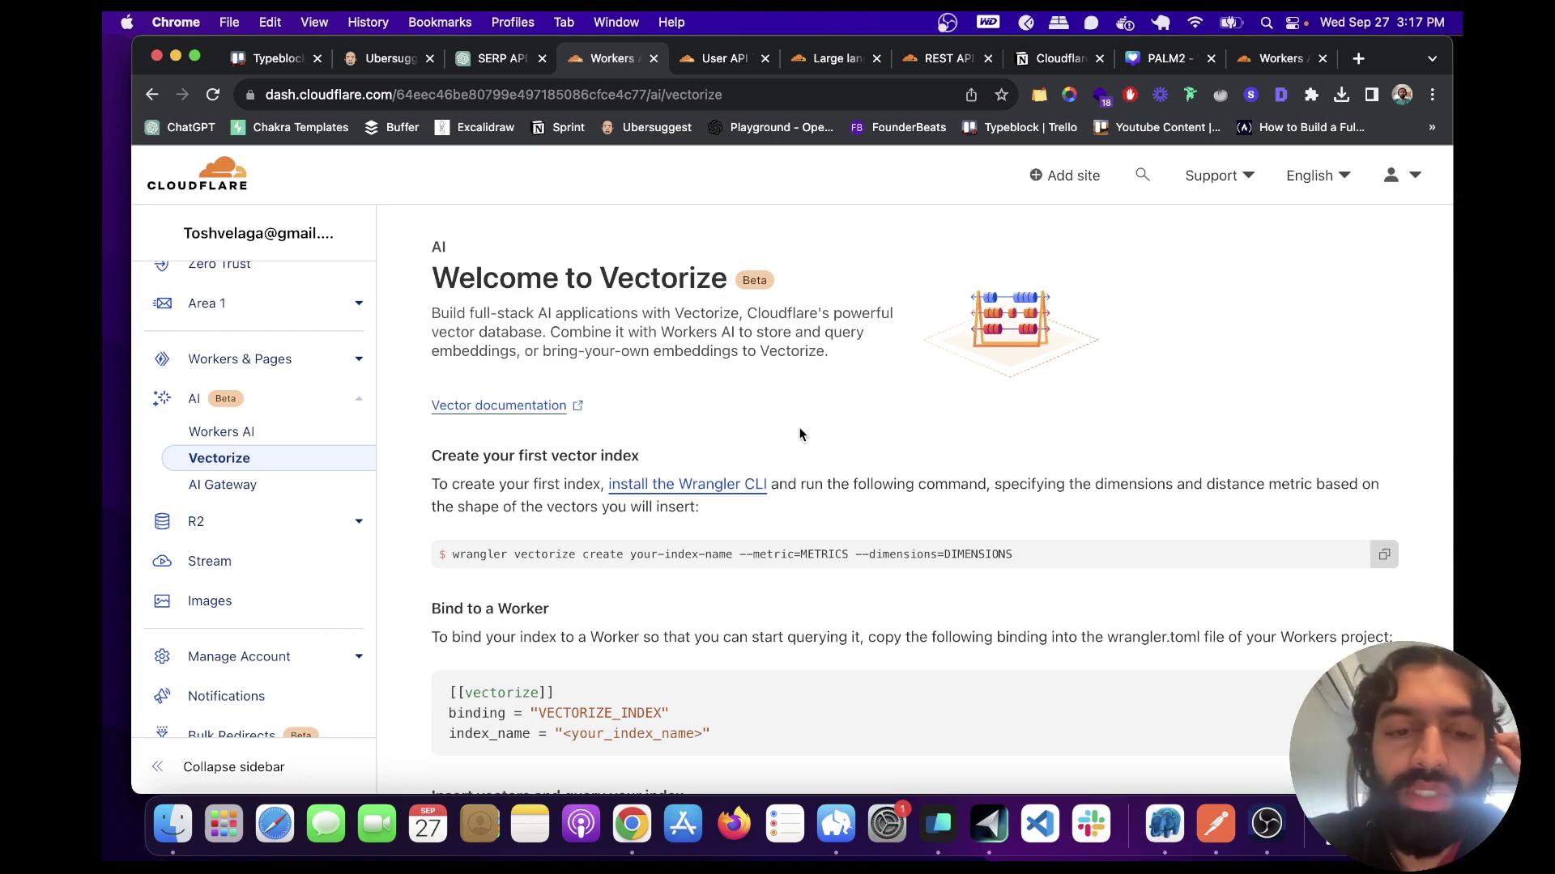
{"action": "scroll", "coordinate": [799, 434], "scroll_direction": "down", "scroll_amount": 3}
{"action": "scroll", "coordinate": [800, 434], "scroll_direction": "down", "scroll_amount": 5}
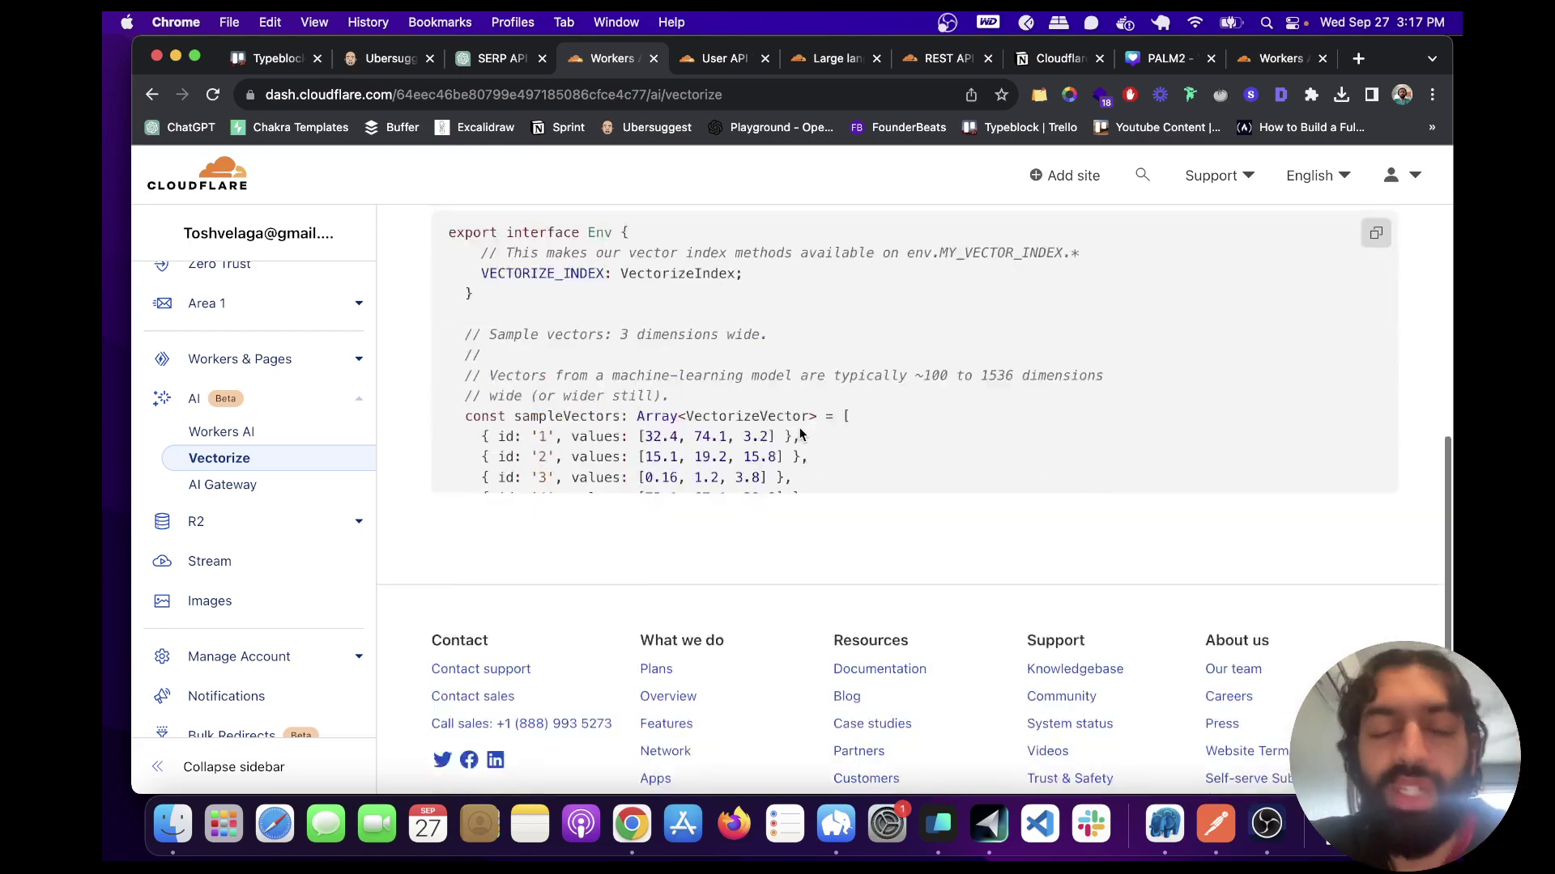
{"action": "scroll", "coordinate": [799, 434], "scroll_direction": "down", "scroll_amount": 3}
{"action": "scroll", "coordinate": [799, 434], "scroll_direction": "up", "scroll_amount": 5}
{"action": "scroll", "coordinate": [799, 434], "scroll_direction": "down", "scroll_amount": 5}
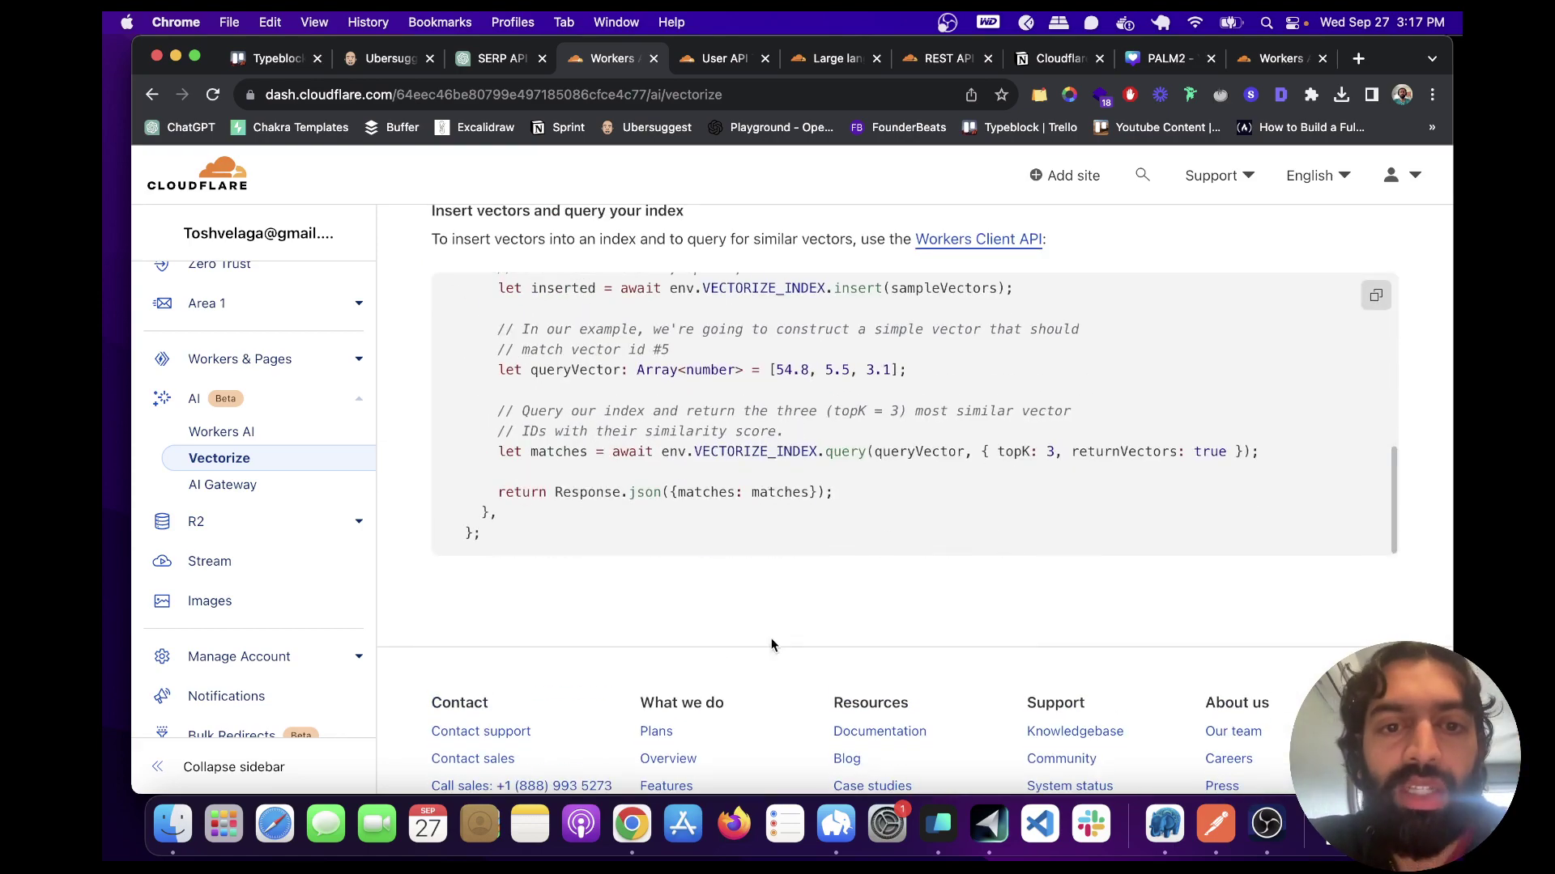
{"action": "scroll", "coordinate": [771, 644], "scroll_direction": "up", "scroll_amount": 10}
{"action": "scroll", "coordinate": [771, 639], "scroll_direction": "down", "scroll_amount": 5}
{"action": "scroll", "coordinate": [770, 638], "scroll_direction": "up", "scroll_amount": 5}
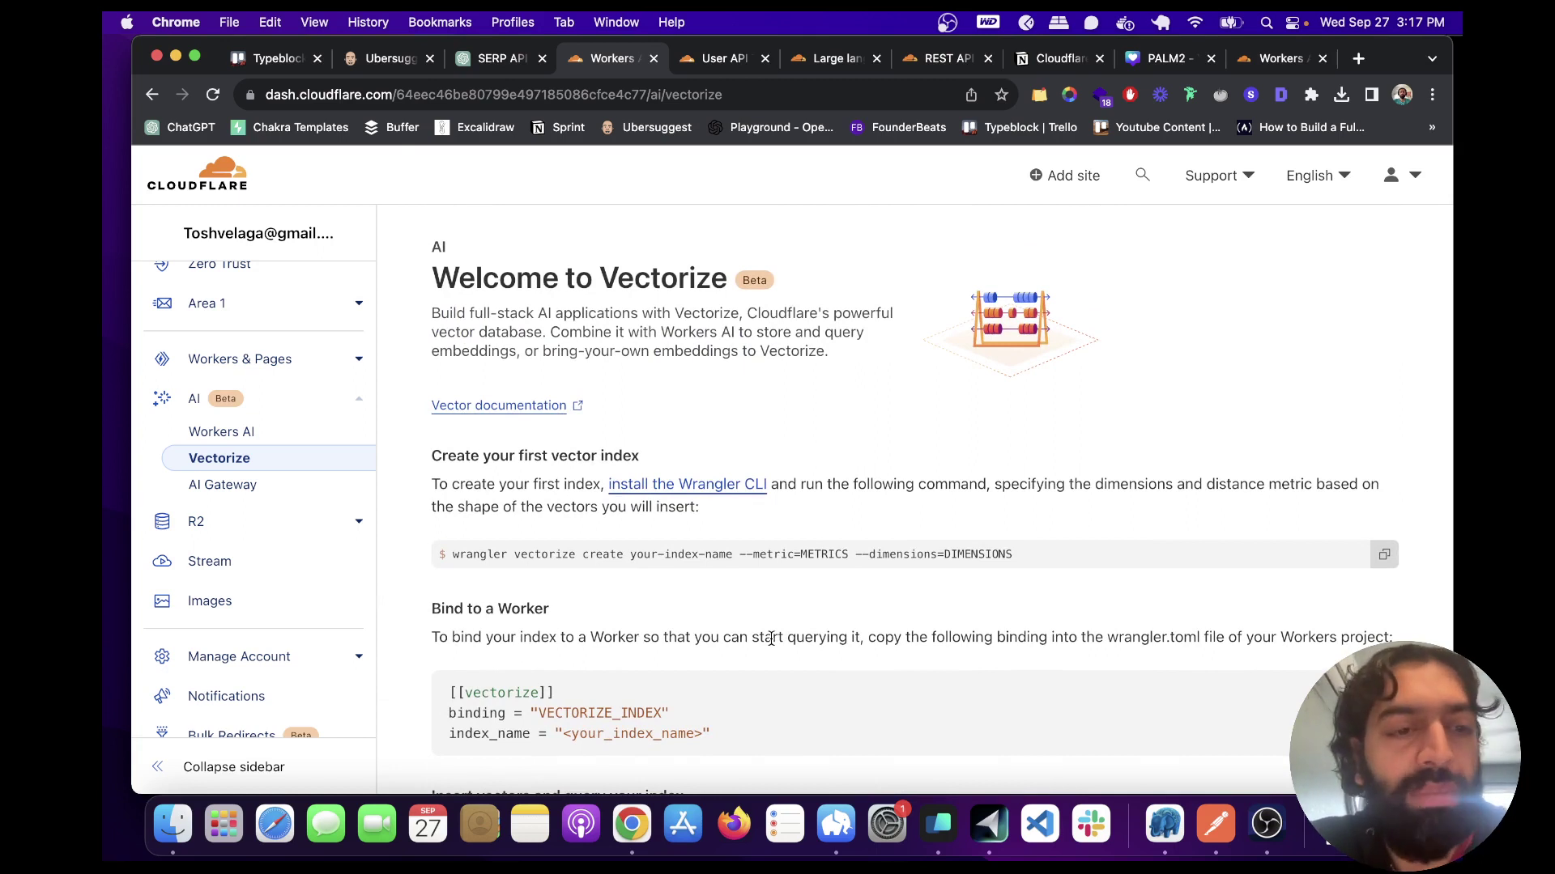
Step: View the AI Gateway analytics showing 3 requests, $0 cost and 1 error
{"action": "left_click", "coordinate": [287, 493]}
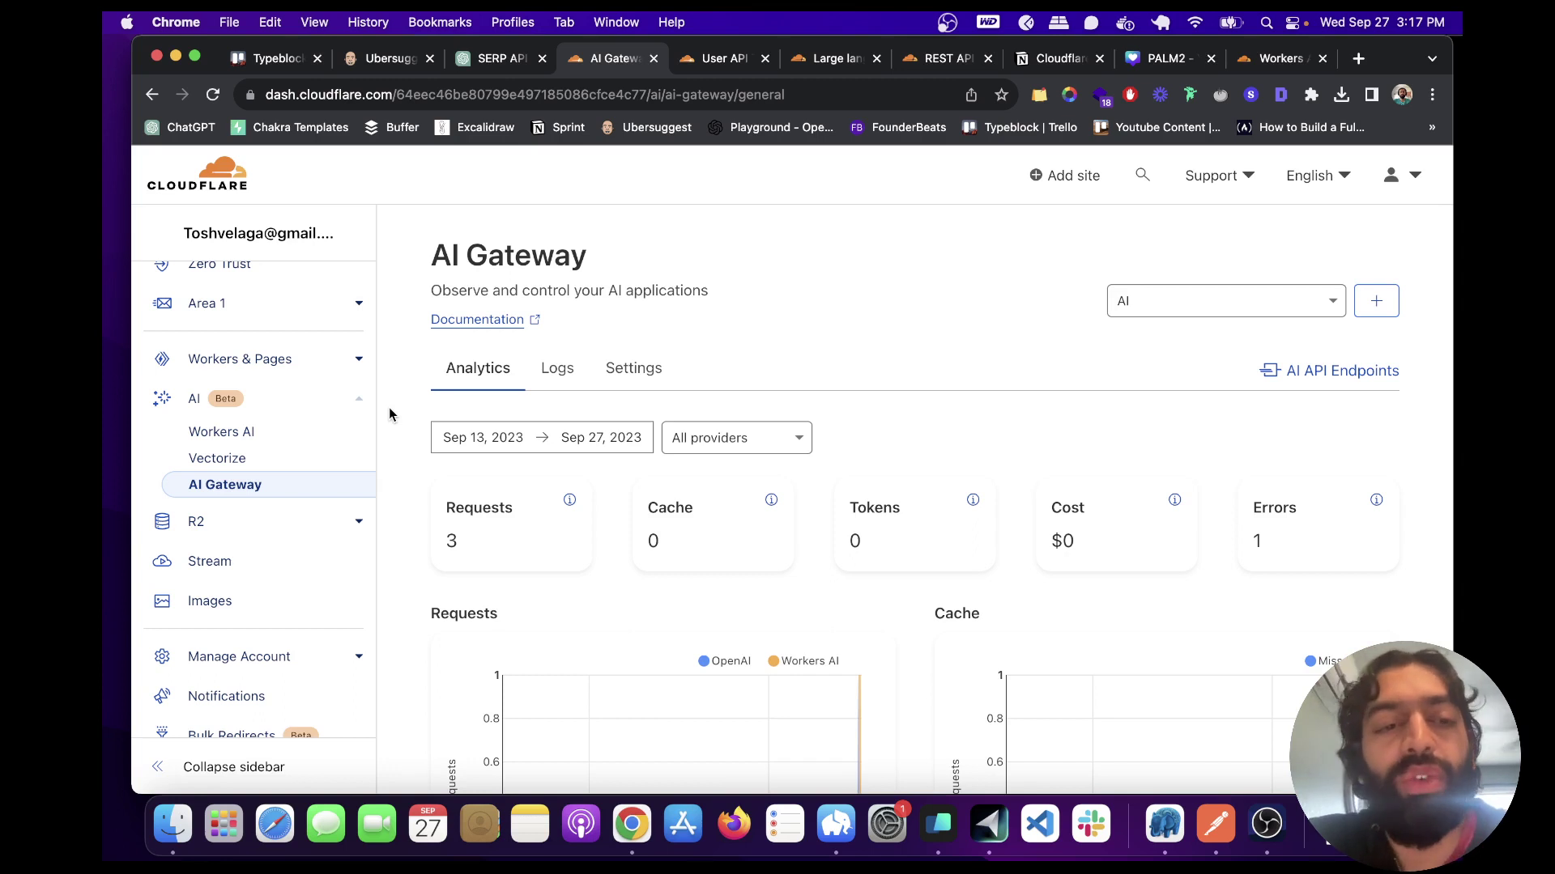
{"action": "scroll", "coordinate": [397, 368], "scroll_direction": "down", "scroll_amount": 1}
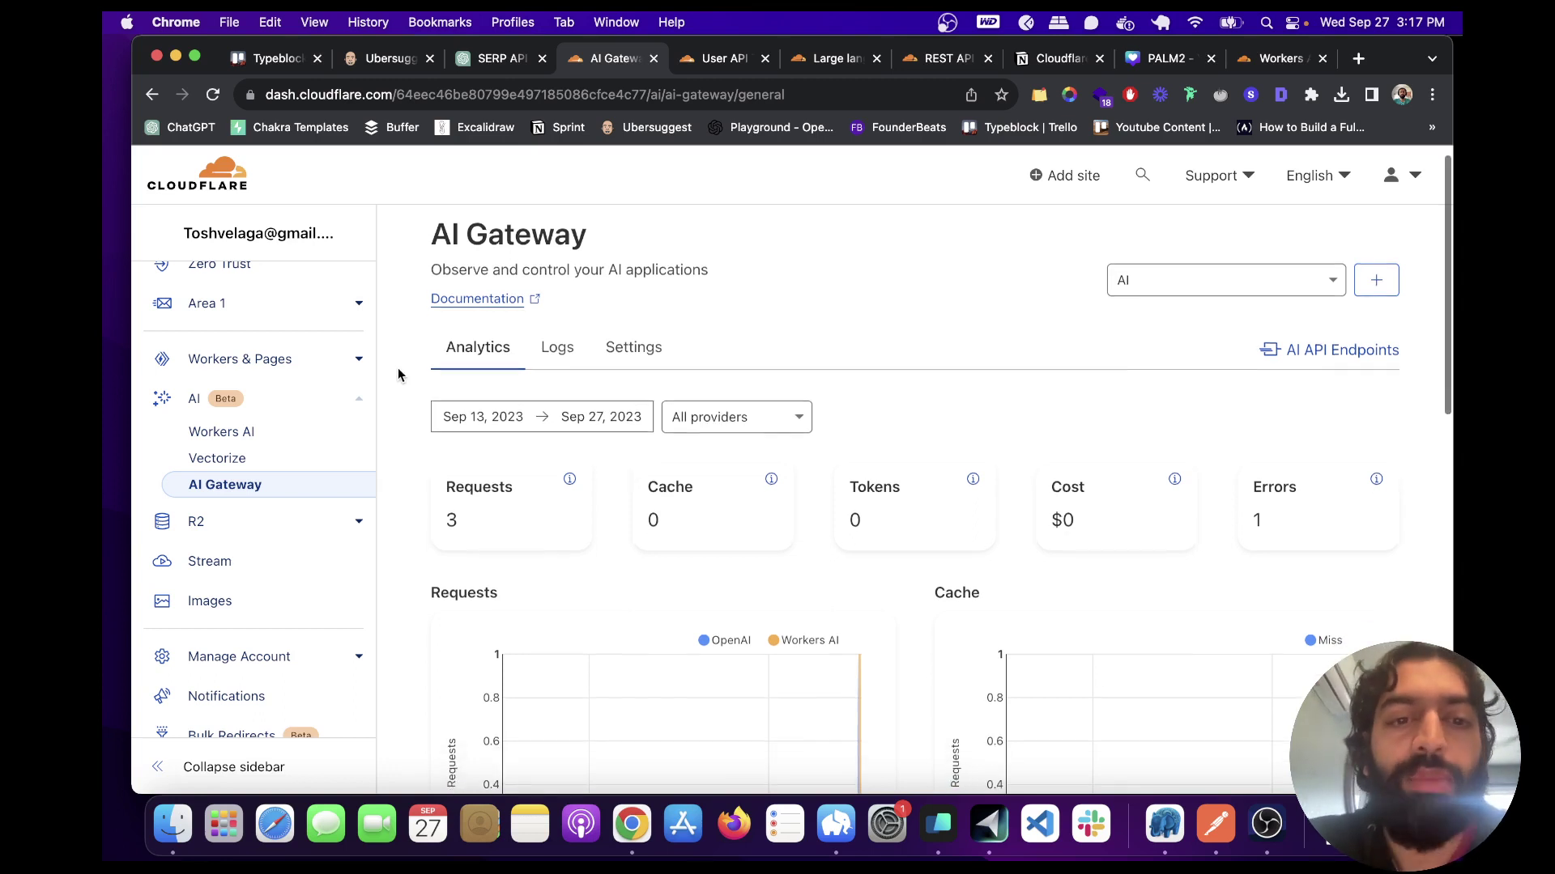
{"action": "scroll", "coordinate": [534, 353], "scroll_direction": "down", "scroll_amount": 3}
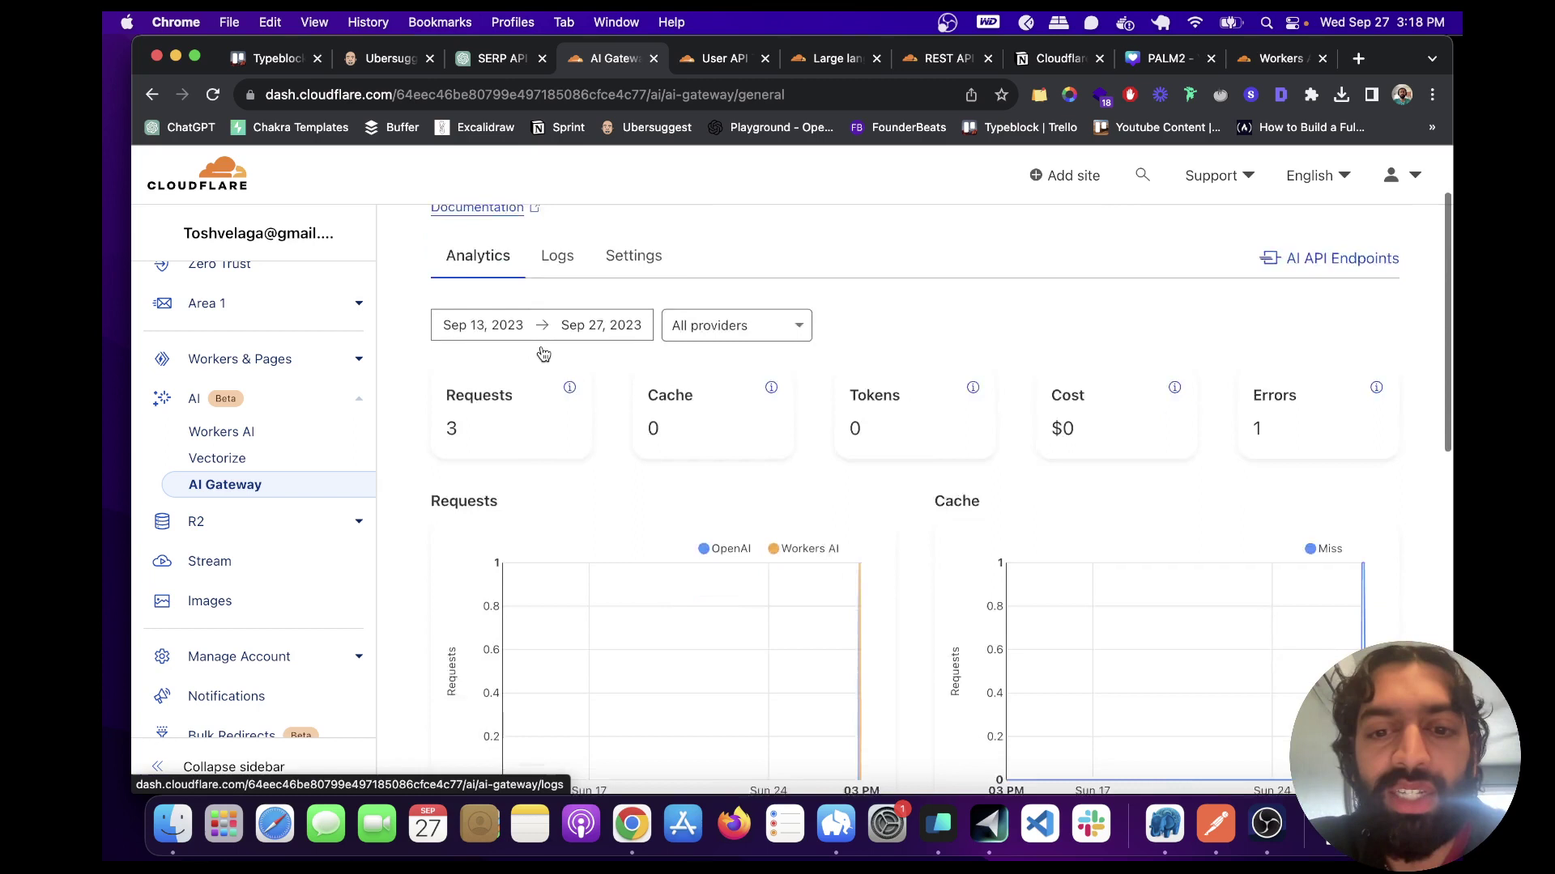
{"action": "scroll", "coordinate": [513, 336], "scroll_direction": "up", "scroll_amount": 2}
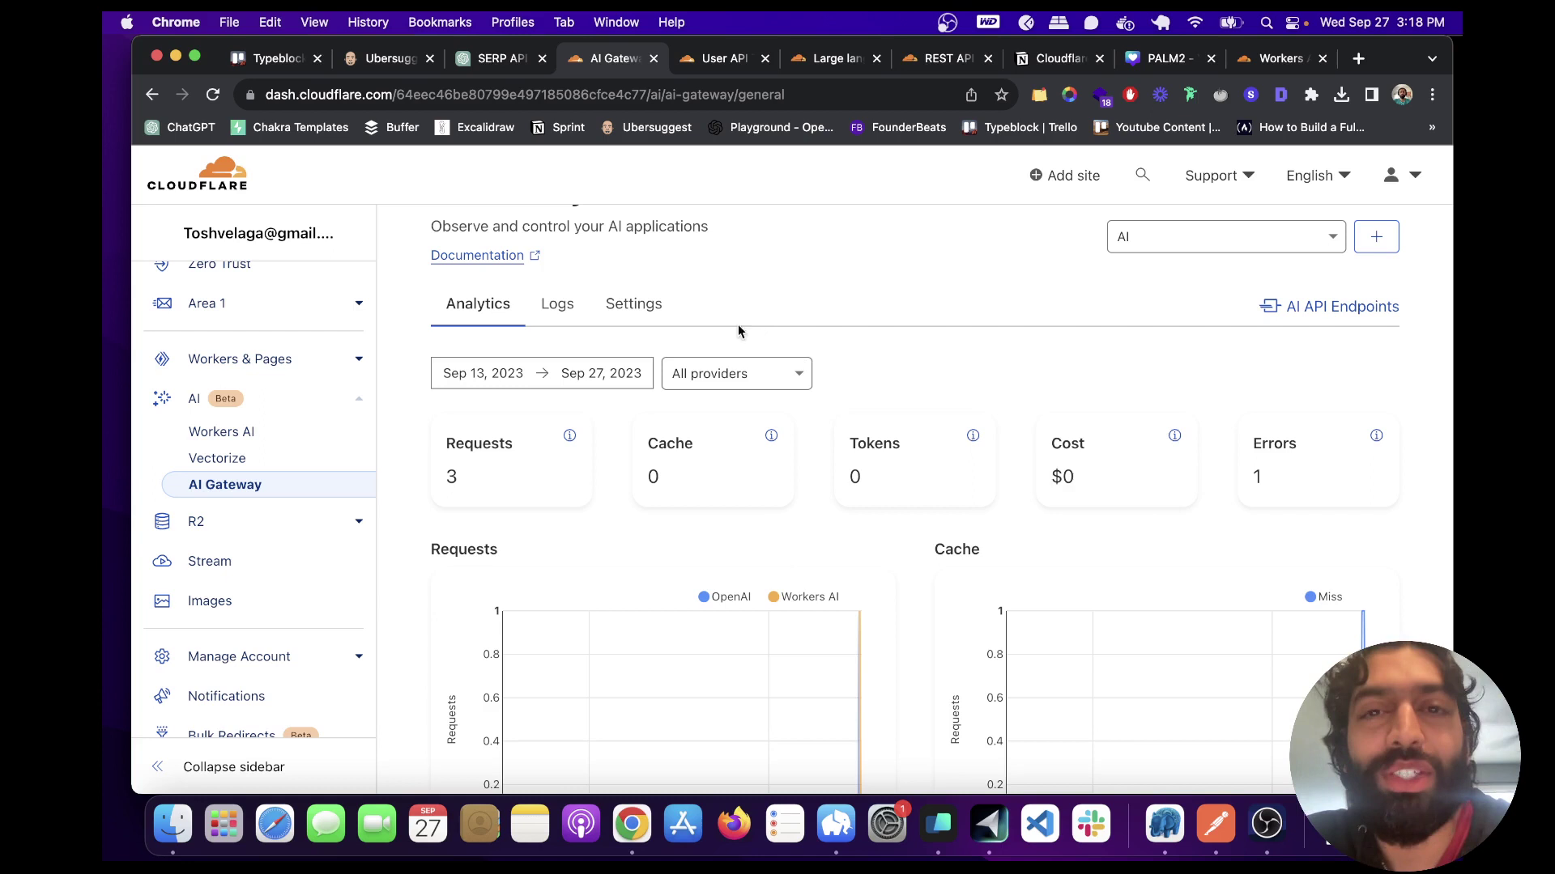
Step: Review the gateway's Logs and Settings (logs, caching, rate-limiting), then return to Analytics
{"action": "left_click", "coordinate": [560, 319]}
{"action": "scroll", "coordinate": [911, 415], "scroll_direction": "down", "scroll_amount": 2}
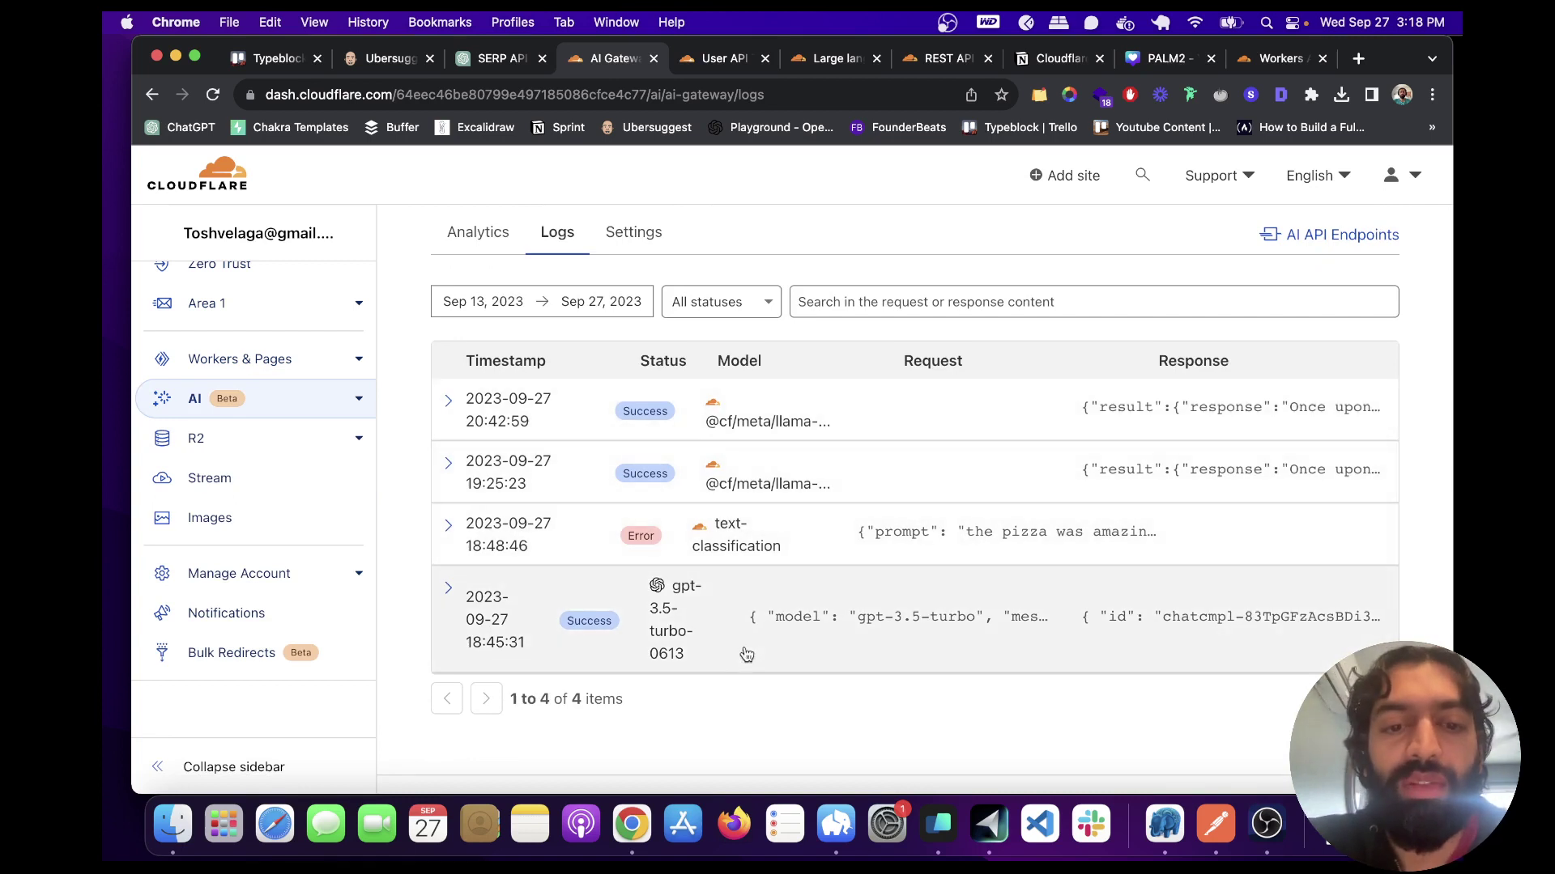
{"action": "scroll", "coordinate": [726, 639], "scroll_direction": "up", "scroll_amount": 3}
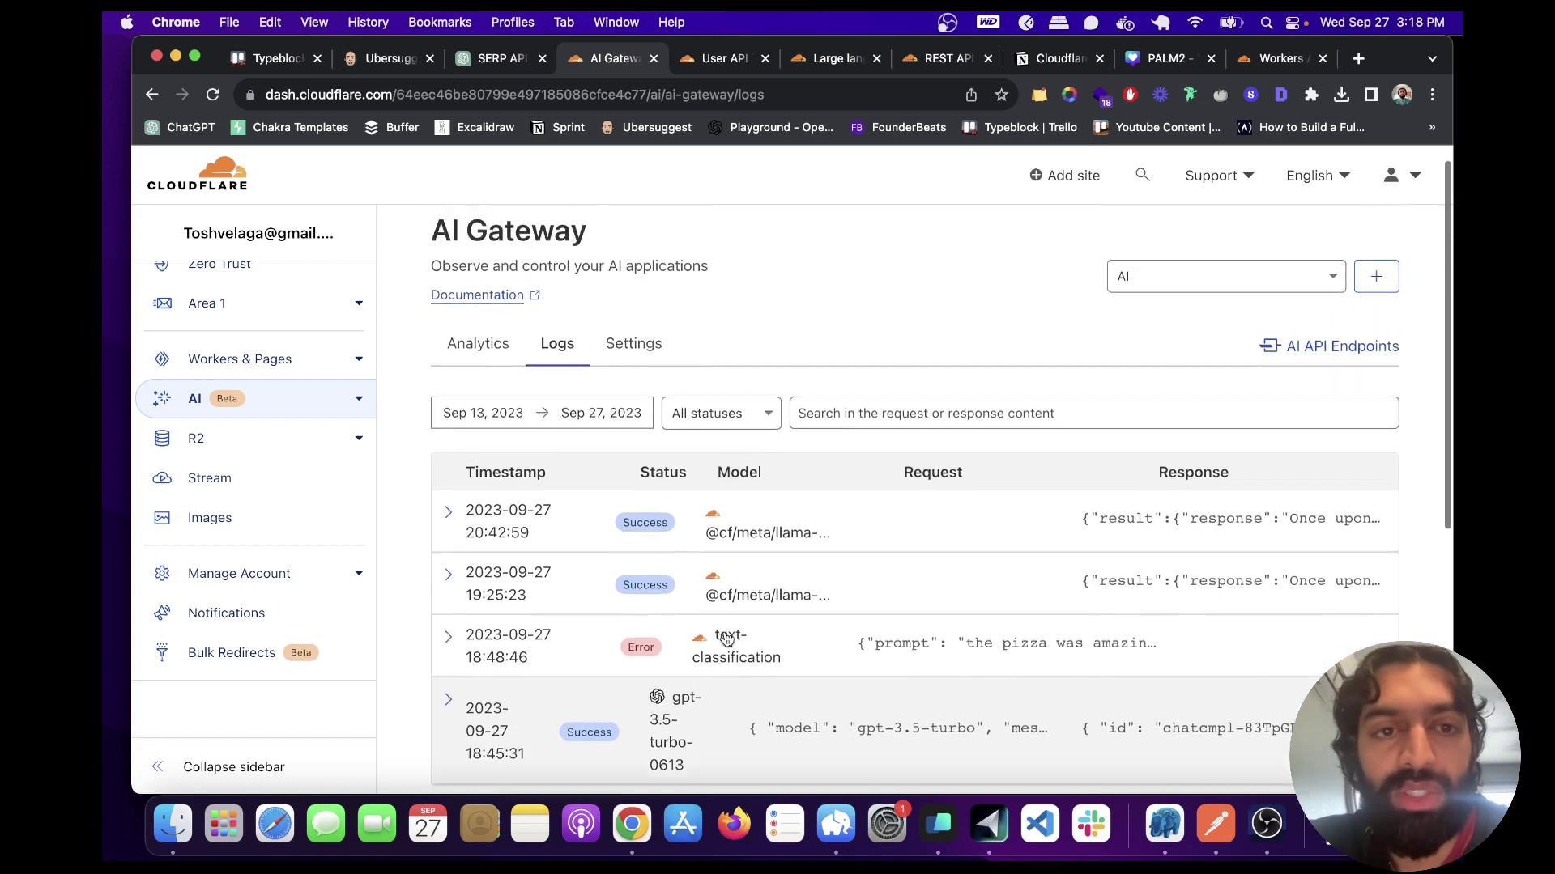
{"action": "left_click", "coordinate": [634, 370]}
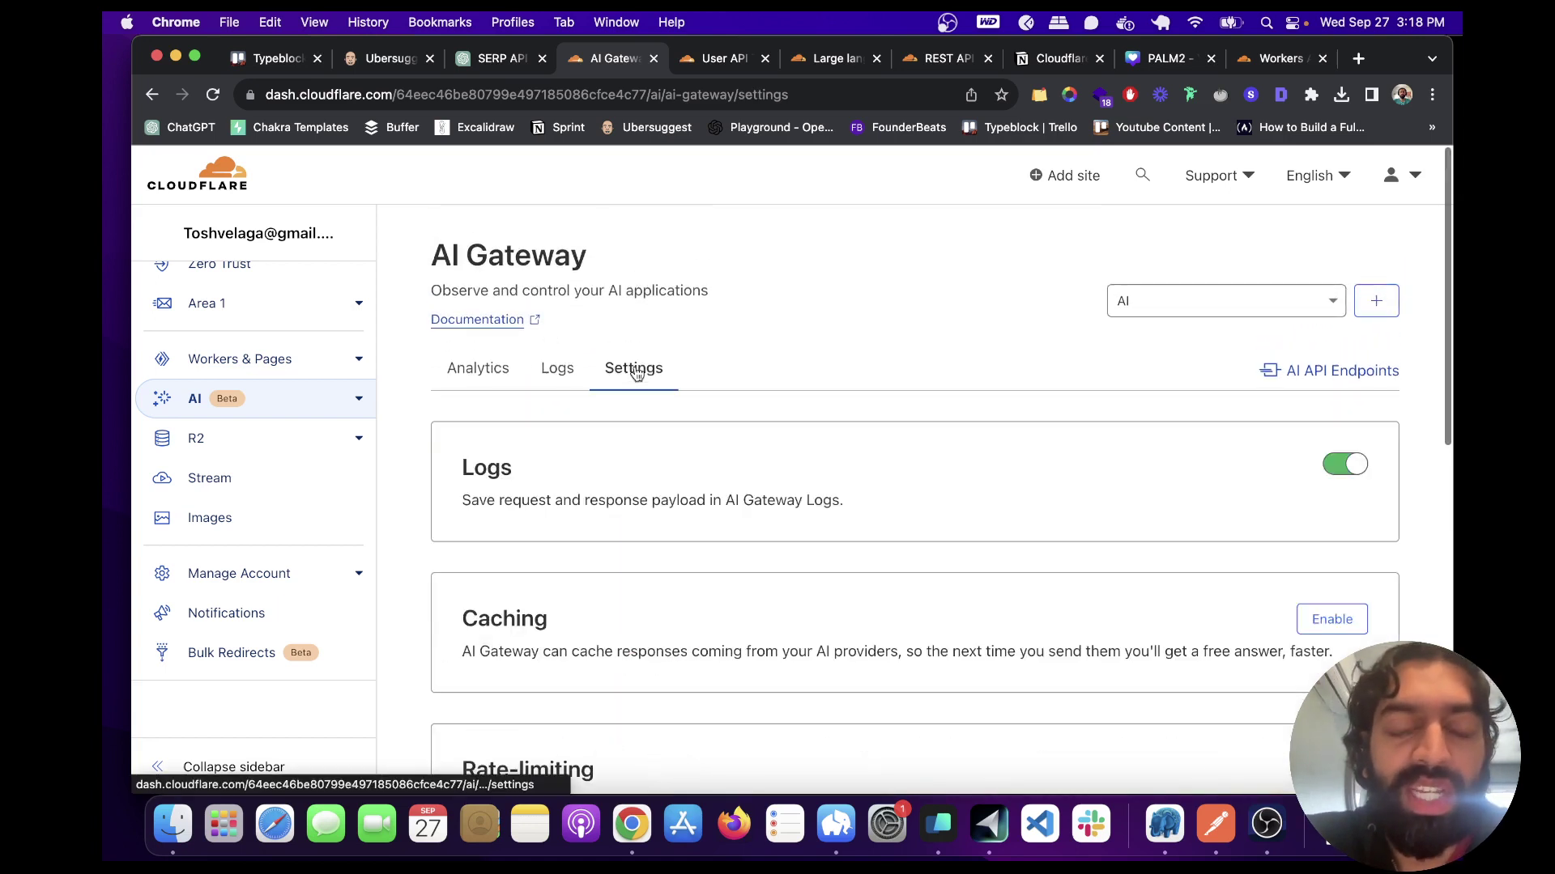
{"action": "scroll", "coordinate": [1148, 492], "scroll_direction": "down", "scroll_amount": 1}
{"action": "scroll", "coordinate": [1422, 454], "scroll_direction": "down", "scroll_amount": 1}
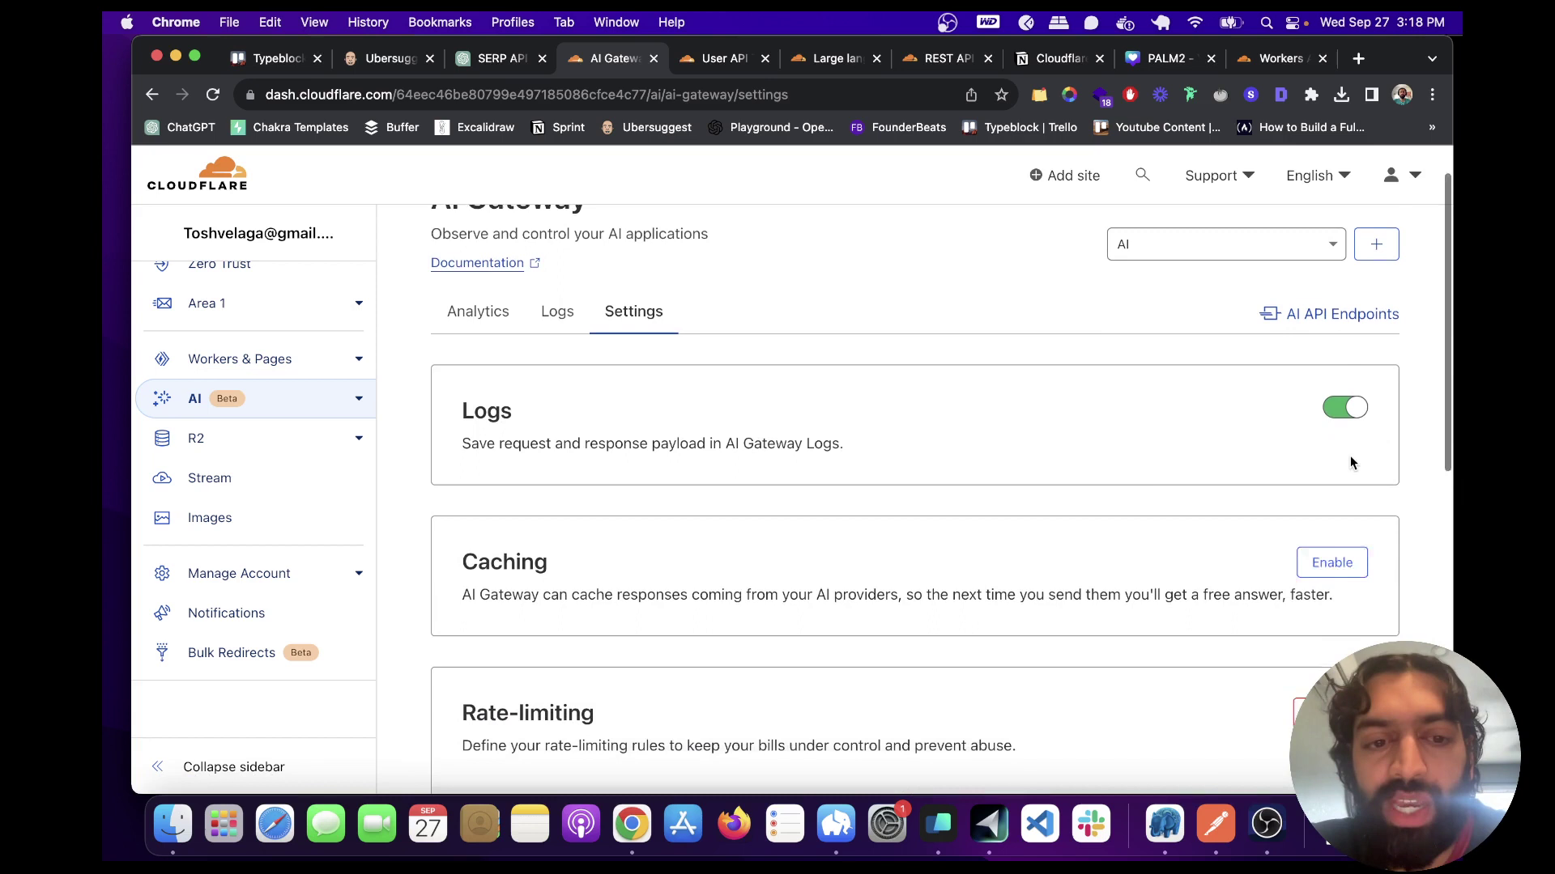
{"action": "scroll", "coordinate": [1350, 463], "scroll_direction": "down", "scroll_amount": 1}
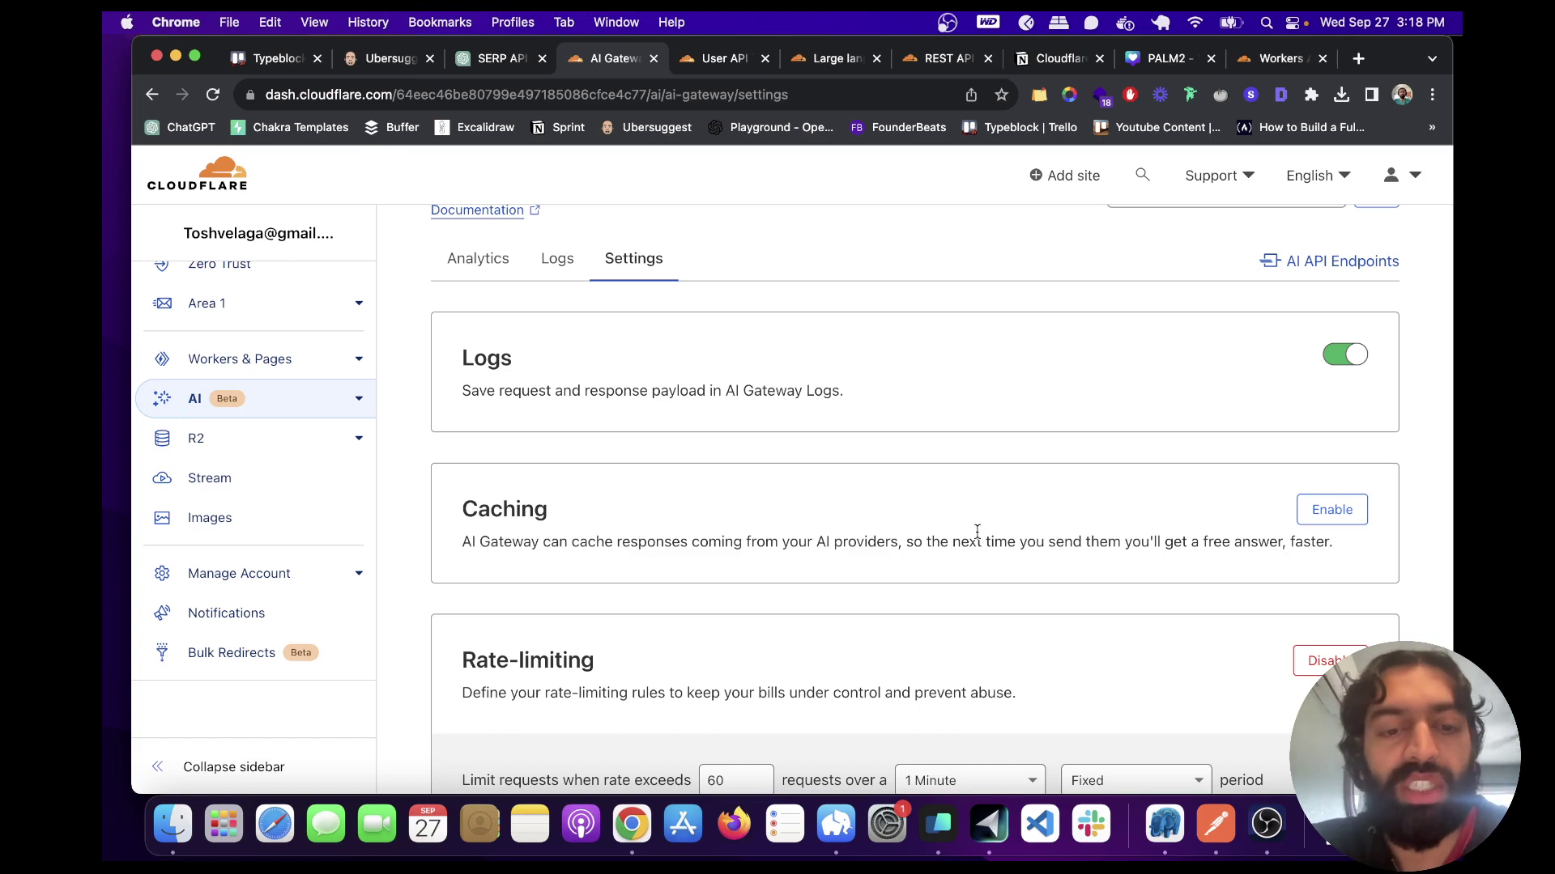
{"action": "scroll", "coordinate": [976, 531], "scroll_direction": "down", "scroll_amount": 3}
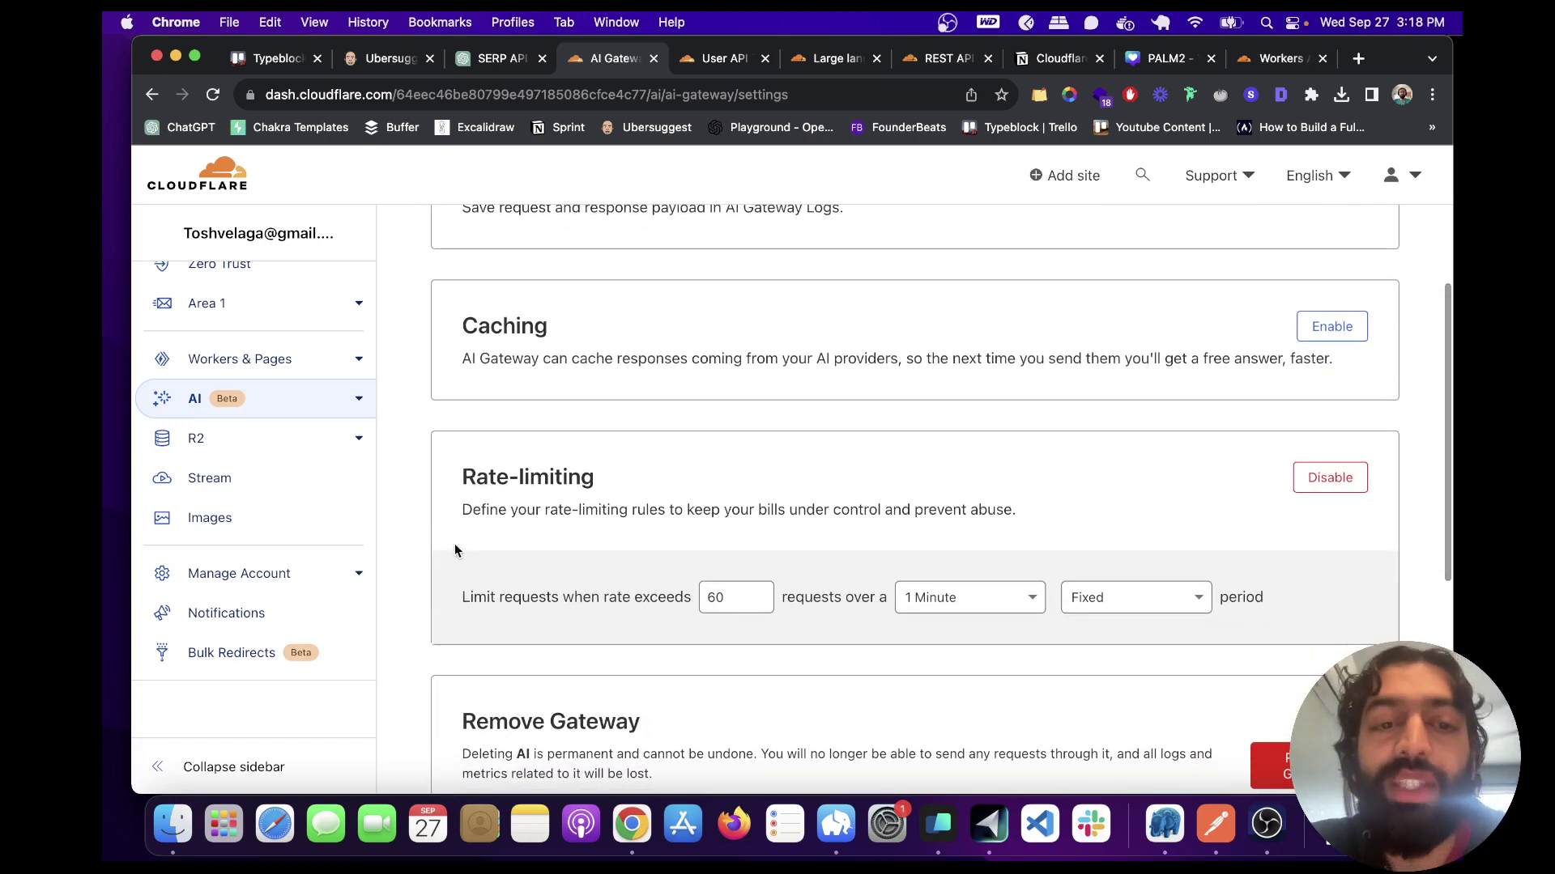
{"action": "left_click_drag", "start_coordinate": [462, 477], "coordinate": [592, 475]}
{"action": "left_click", "coordinate": [605, 503]}
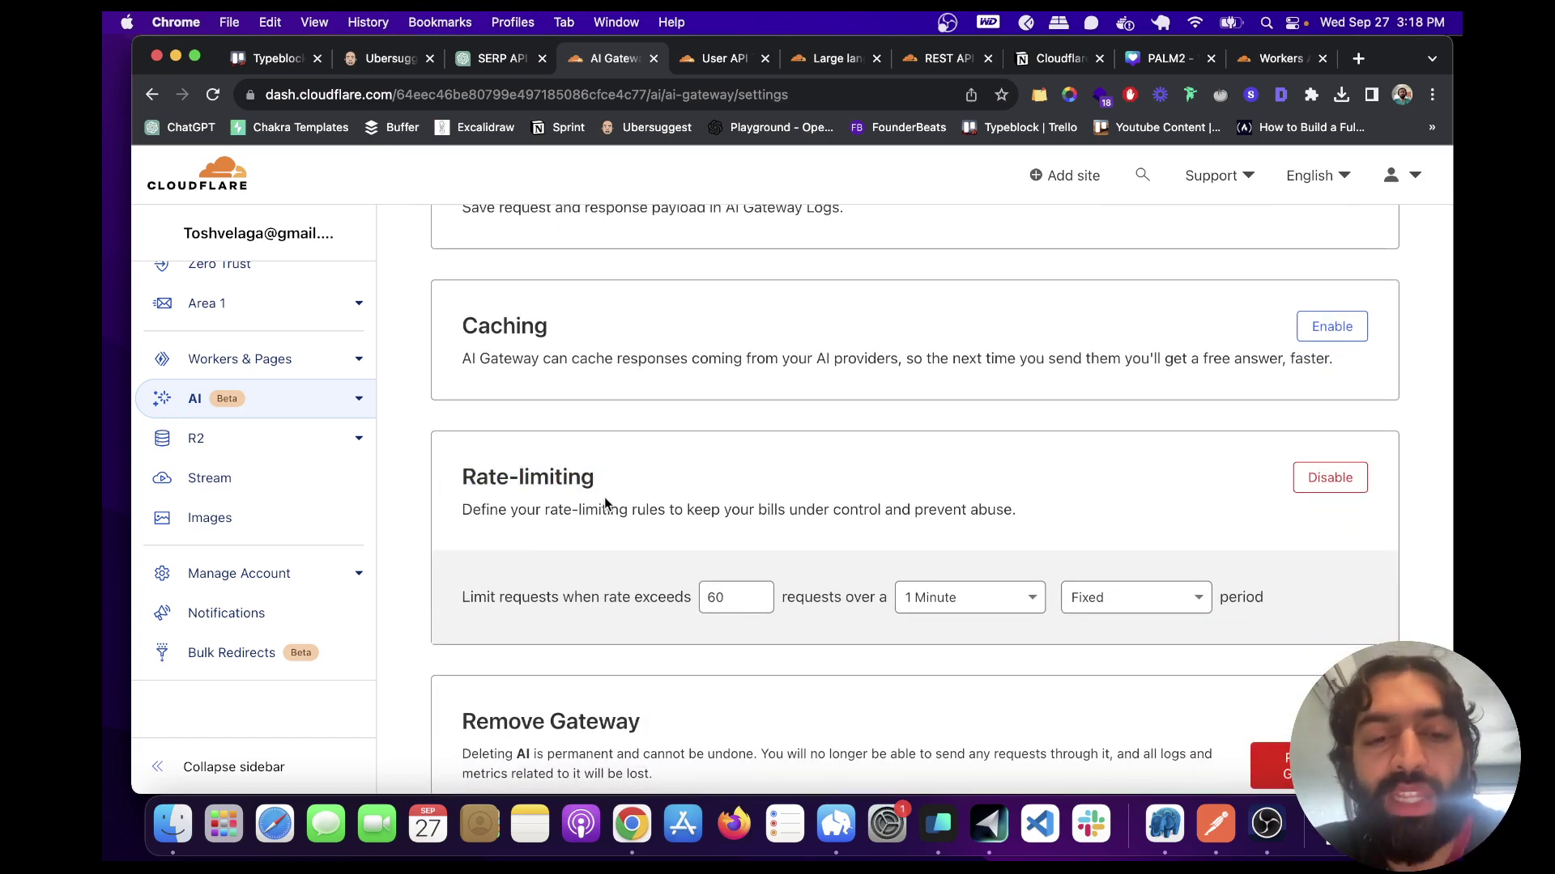
{"action": "scroll", "coordinate": [885, 503], "scroll_direction": "down", "scroll_amount": 3}
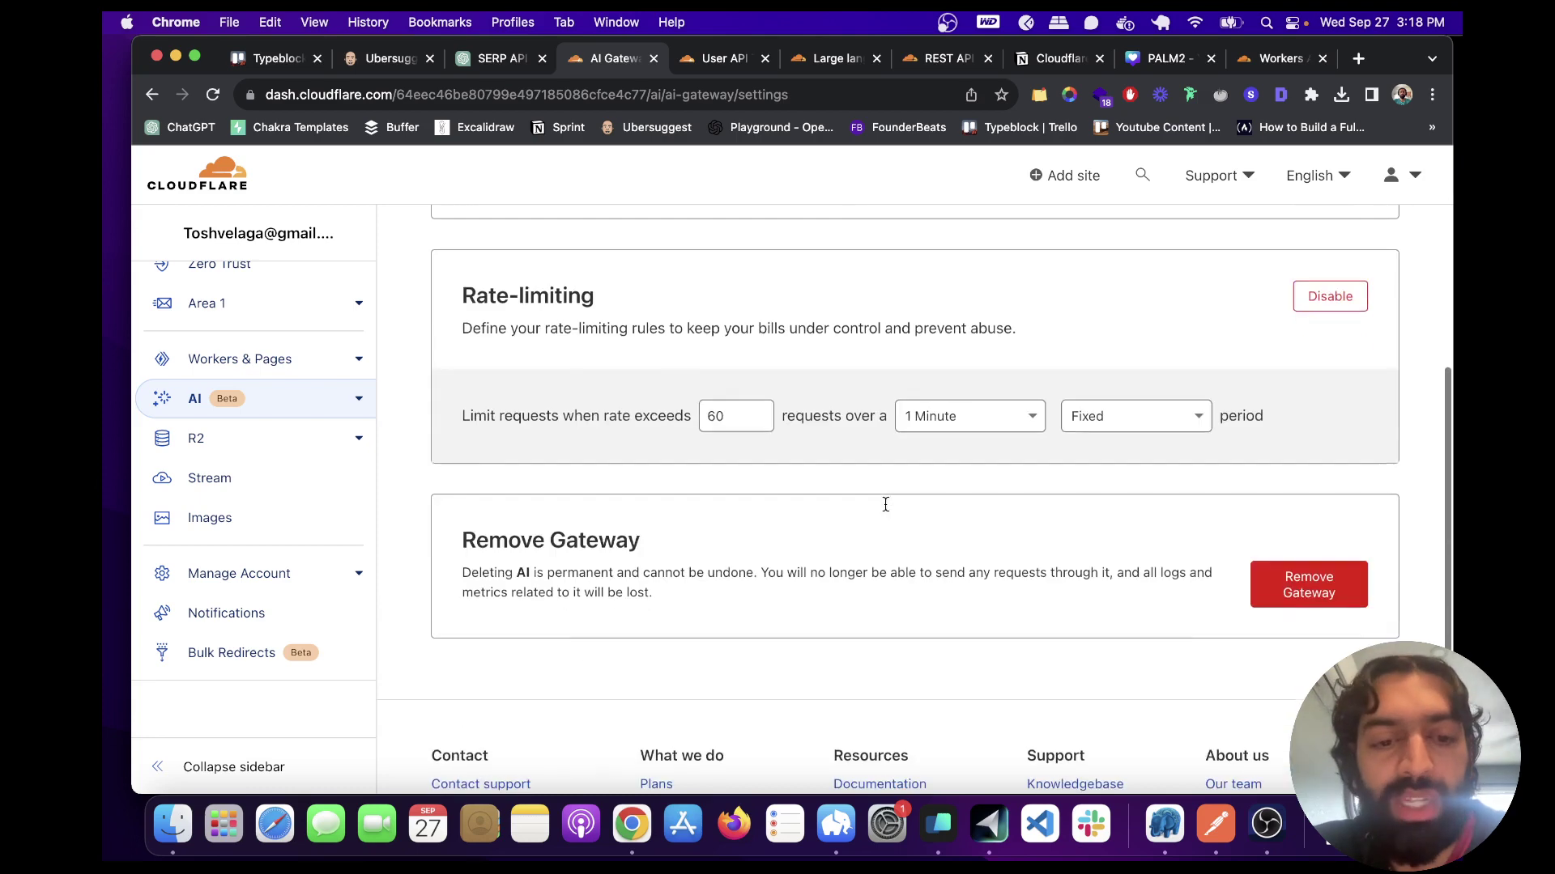
{"action": "scroll", "coordinate": [885, 503], "scroll_direction": "up", "scroll_amount": 2}
{"action": "scroll", "coordinate": [712, 479], "scroll_direction": "up", "scroll_amount": 5}
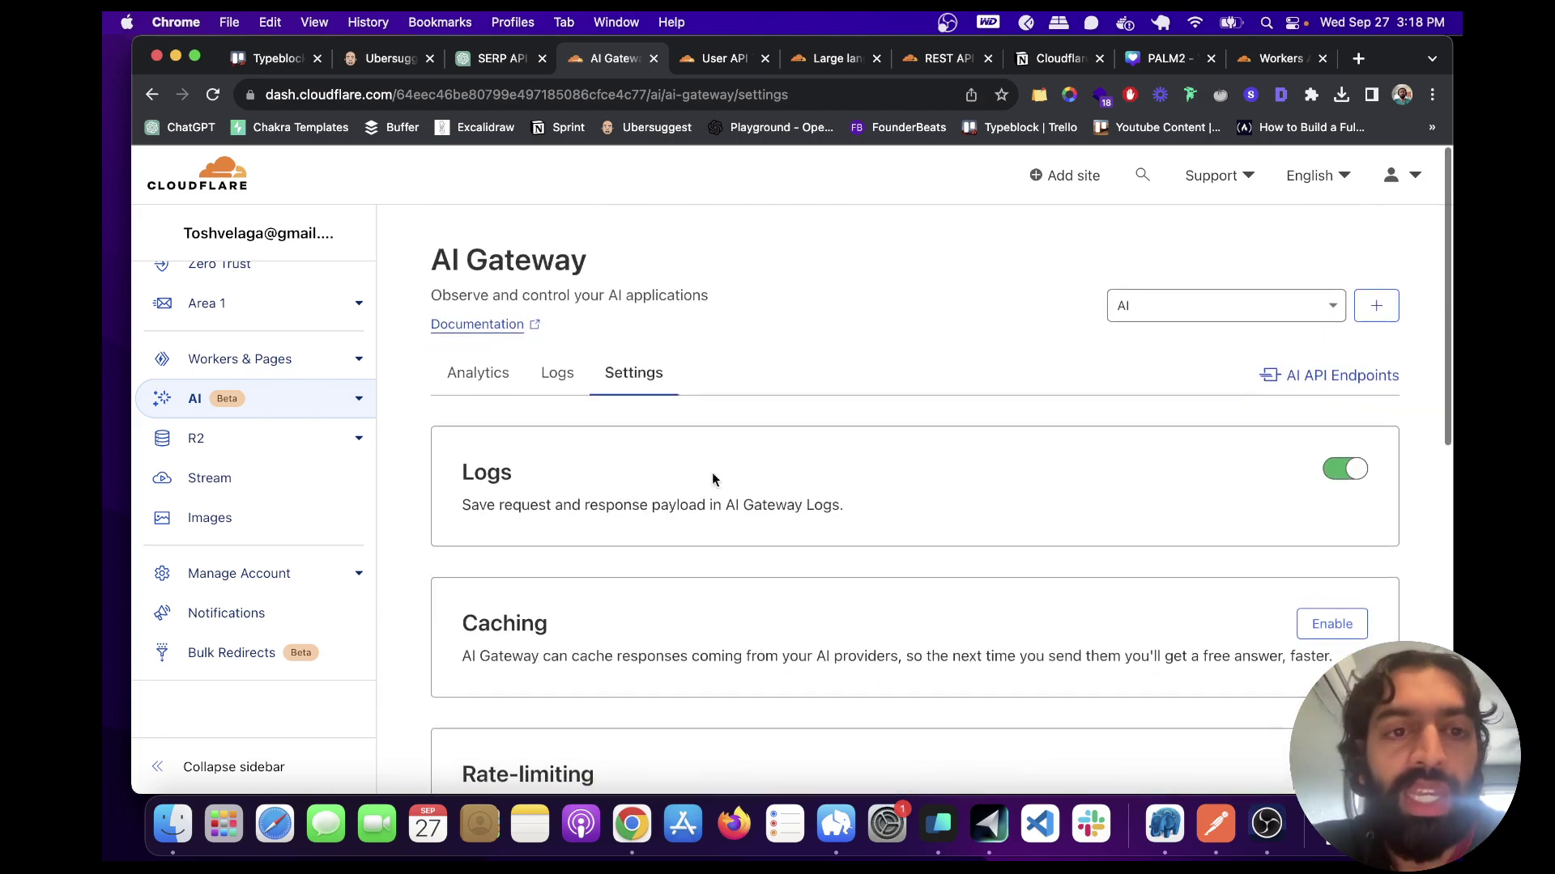
{"action": "left_click", "coordinate": [494, 379]}
{"action": "scroll", "coordinate": [801, 363], "scroll_direction": "down", "scroll_amount": 2}
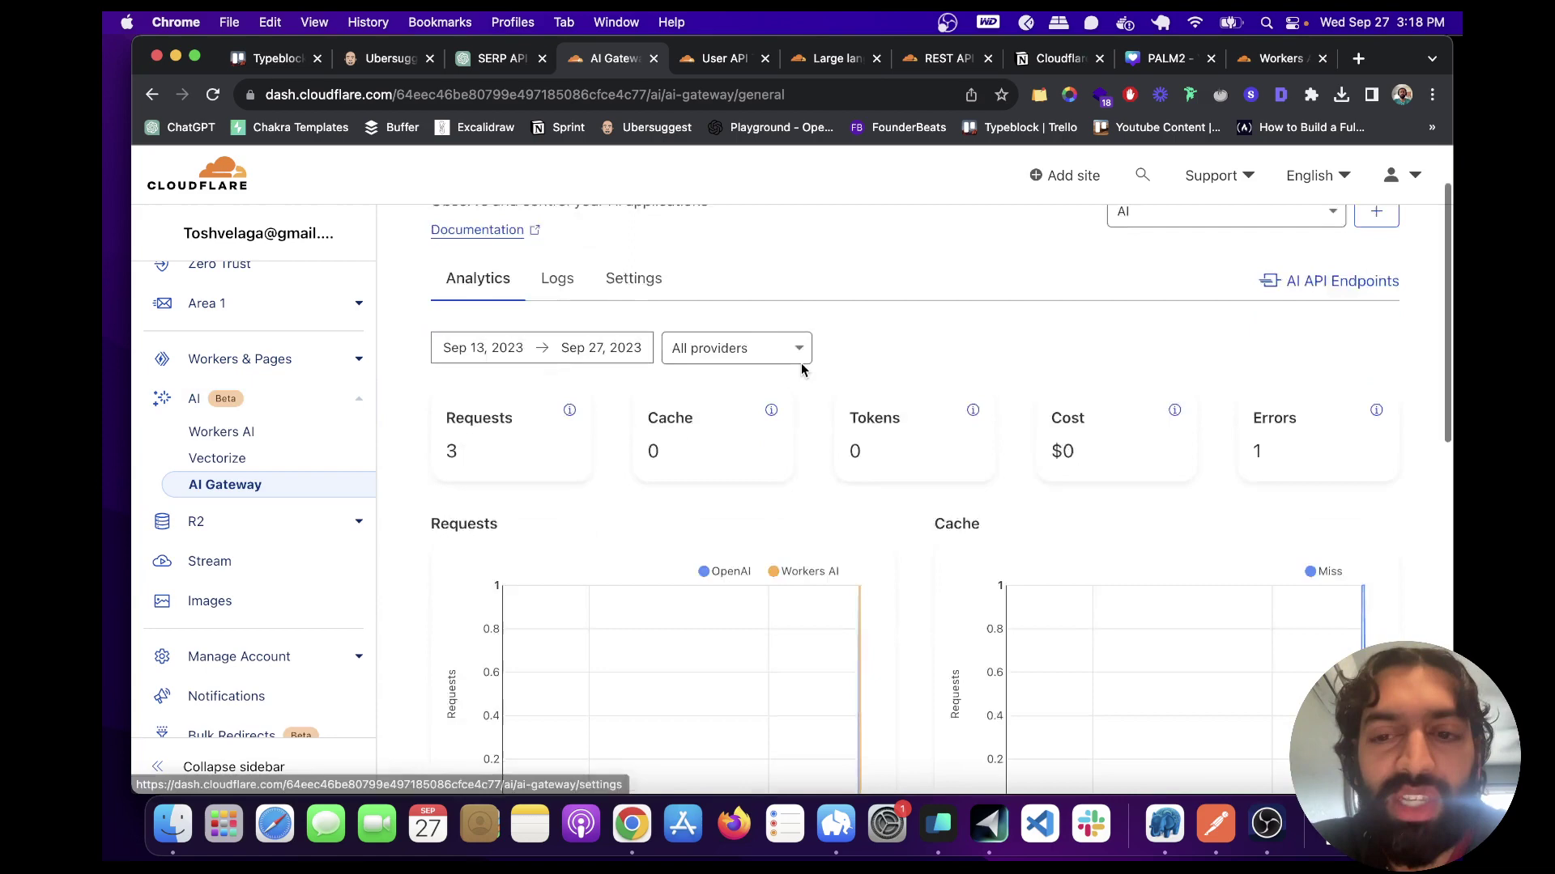
{"action": "scroll", "coordinate": [801, 363], "scroll_direction": "down", "scroll_amount": 5}
{"action": "scroll", "coordinate": [801, 362], "scroll_direction": "up", "scroll_amount": 5}
{"action": "scroll", "coordinate": [796, 362], "scroll_direction": "up", "scroll_amount": 3}
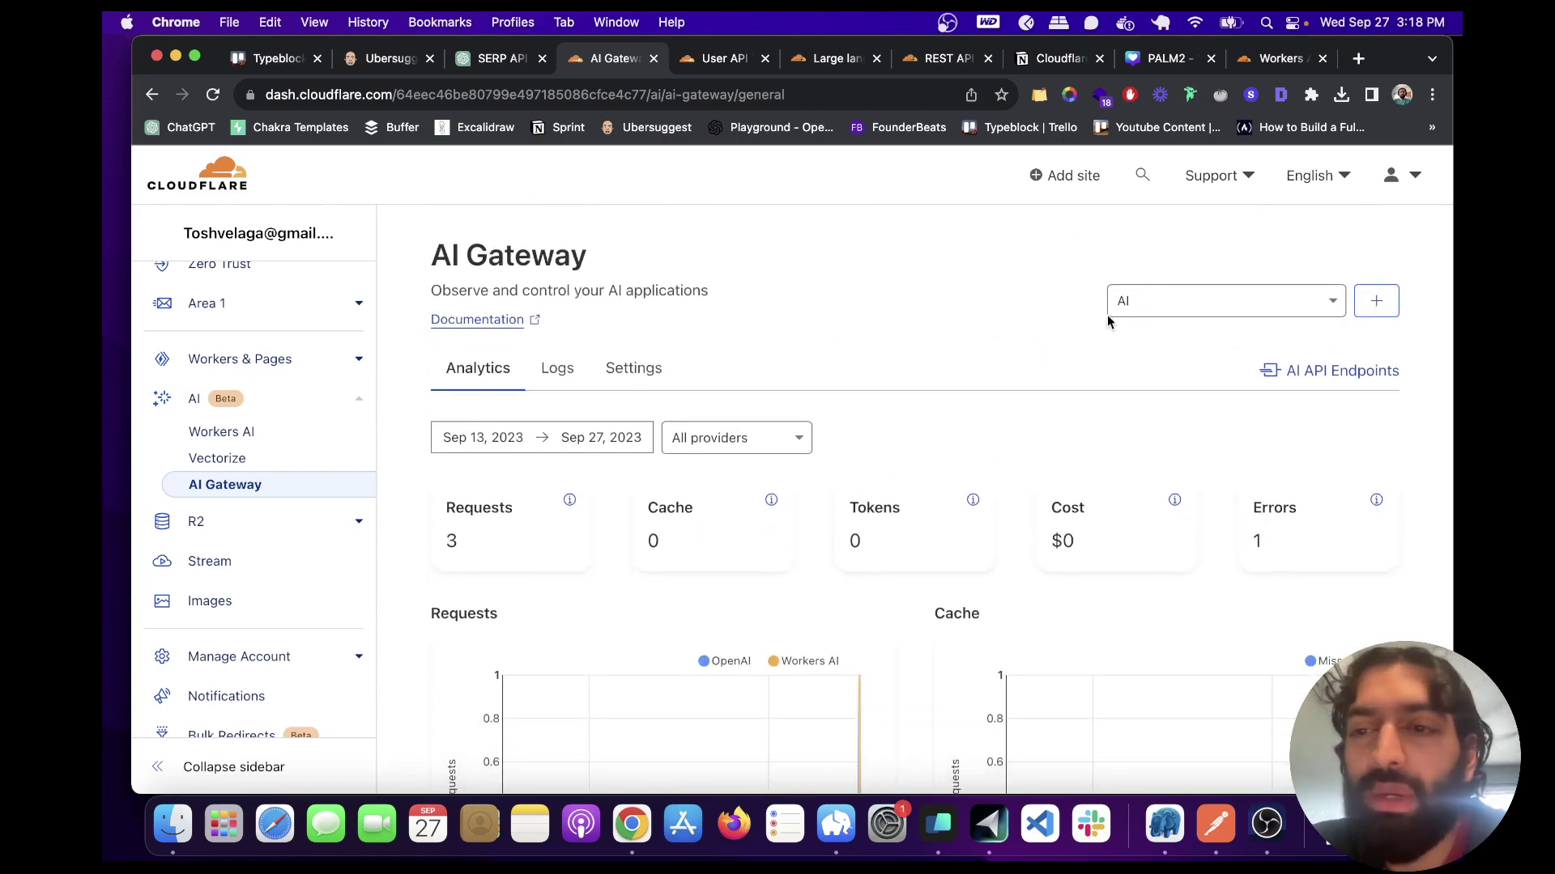
Step: View the gateway API endpoint examples for OpenAI, HuggingFace and Replicate
{"action": "left_click", "coordinate": [1305, 374]}
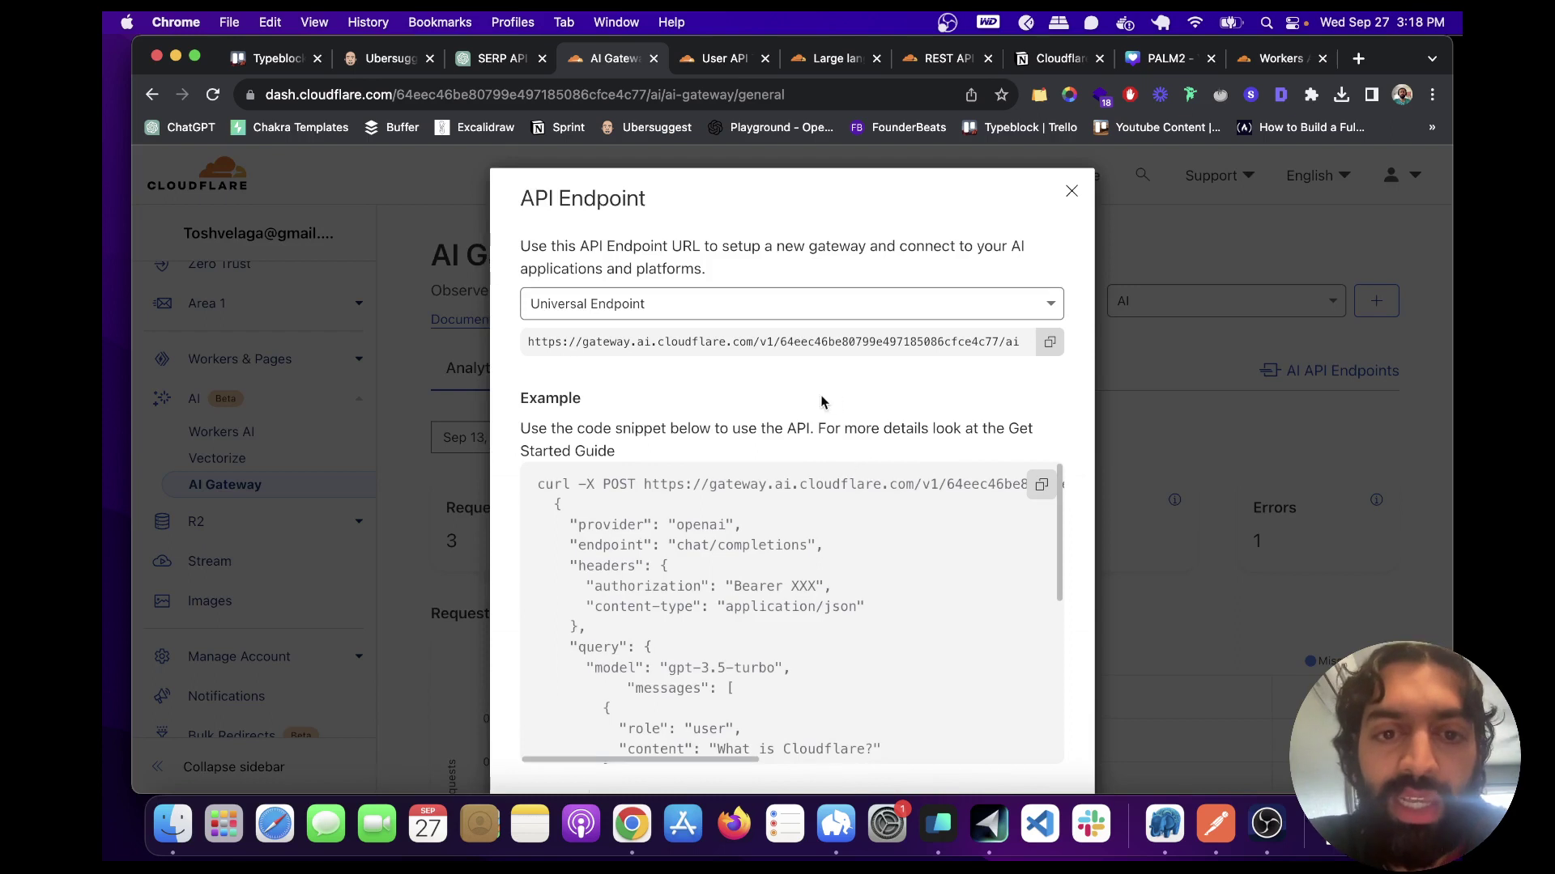
{"action": "left_click", "coordinate": [746, 313]}
{"action": "left_click", "coordinate": [679, 376]}
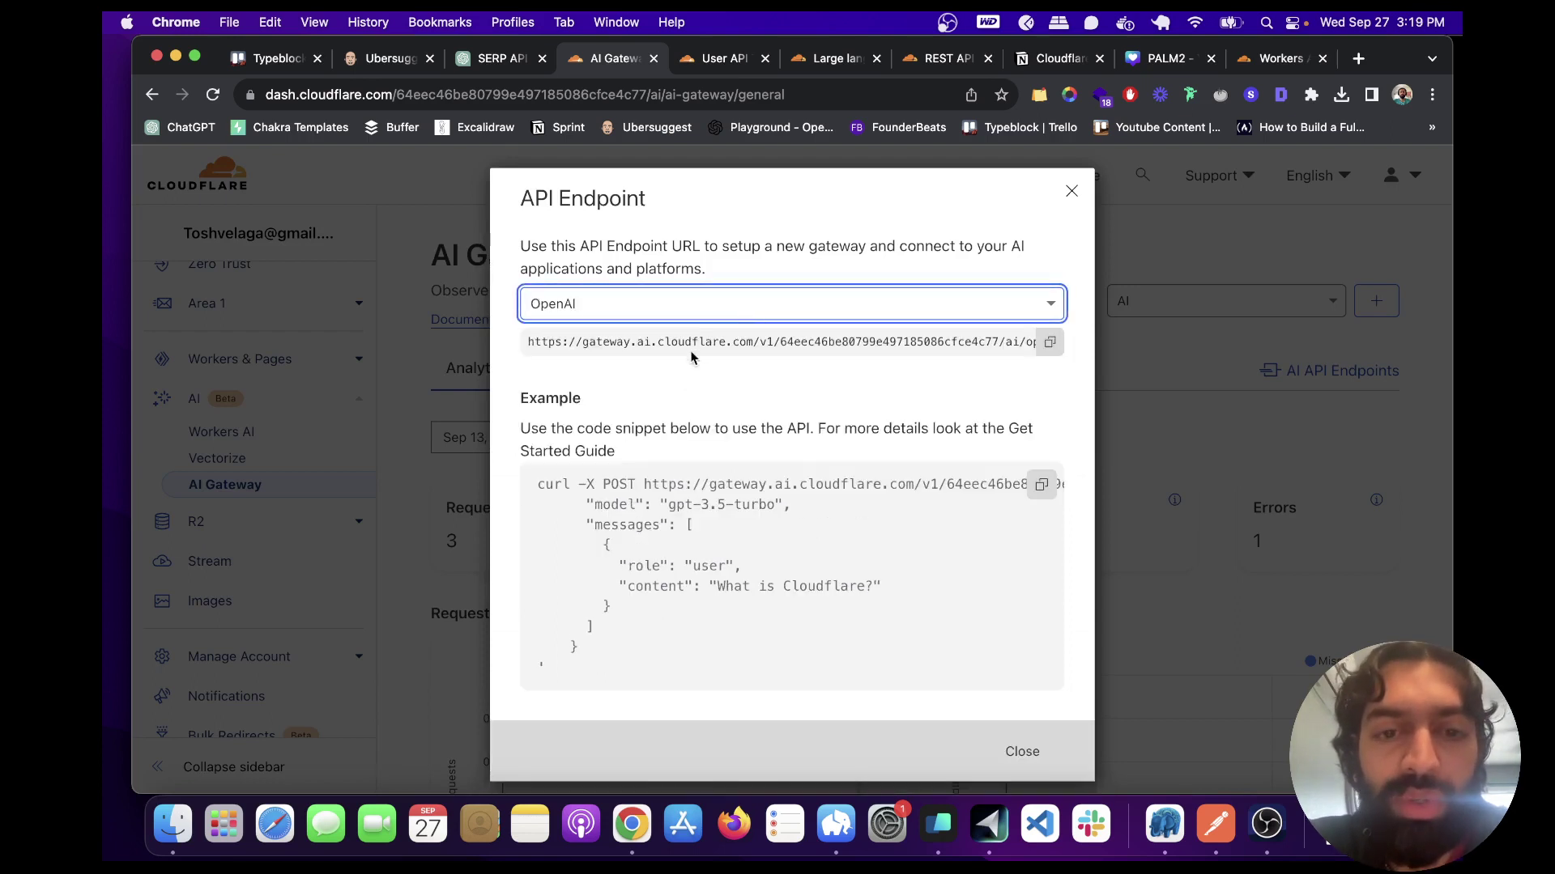
{"action": "left_click", "coordinate": [720, 314]}
{"action": "left_click", "coordinate": [666, 410]}
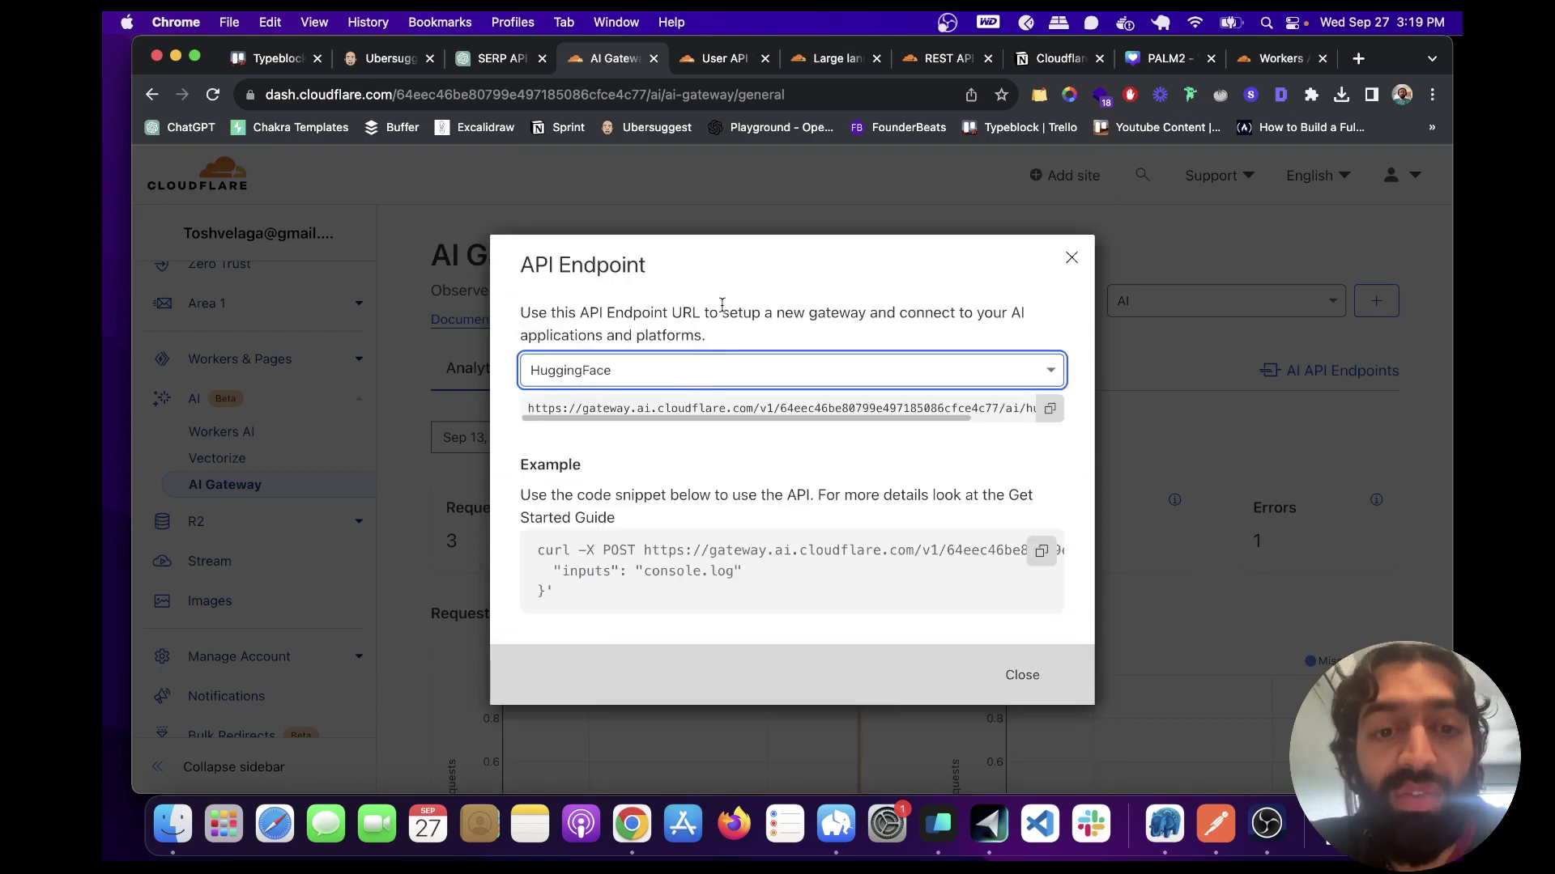
{"action": "left_click", "coordinate": [690, 368]}
{"action": "left_click", "coordinate": [642, 515]}
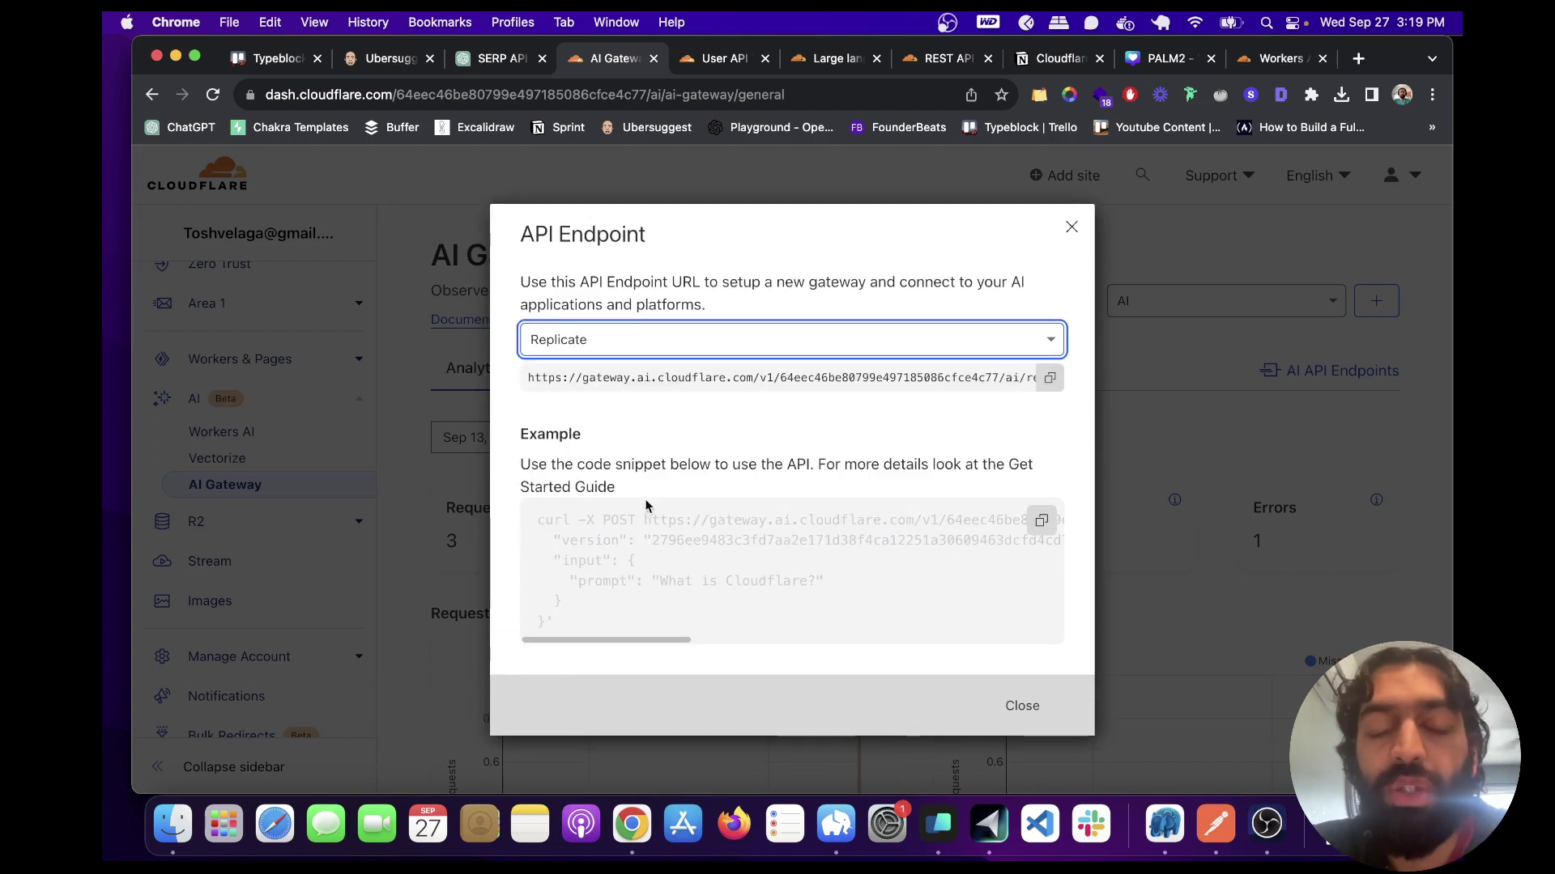
Step: Show the Workers AI gateway endpoint and copy its example curl command
{"action": "left_click", "coordinate": [679, 351]}
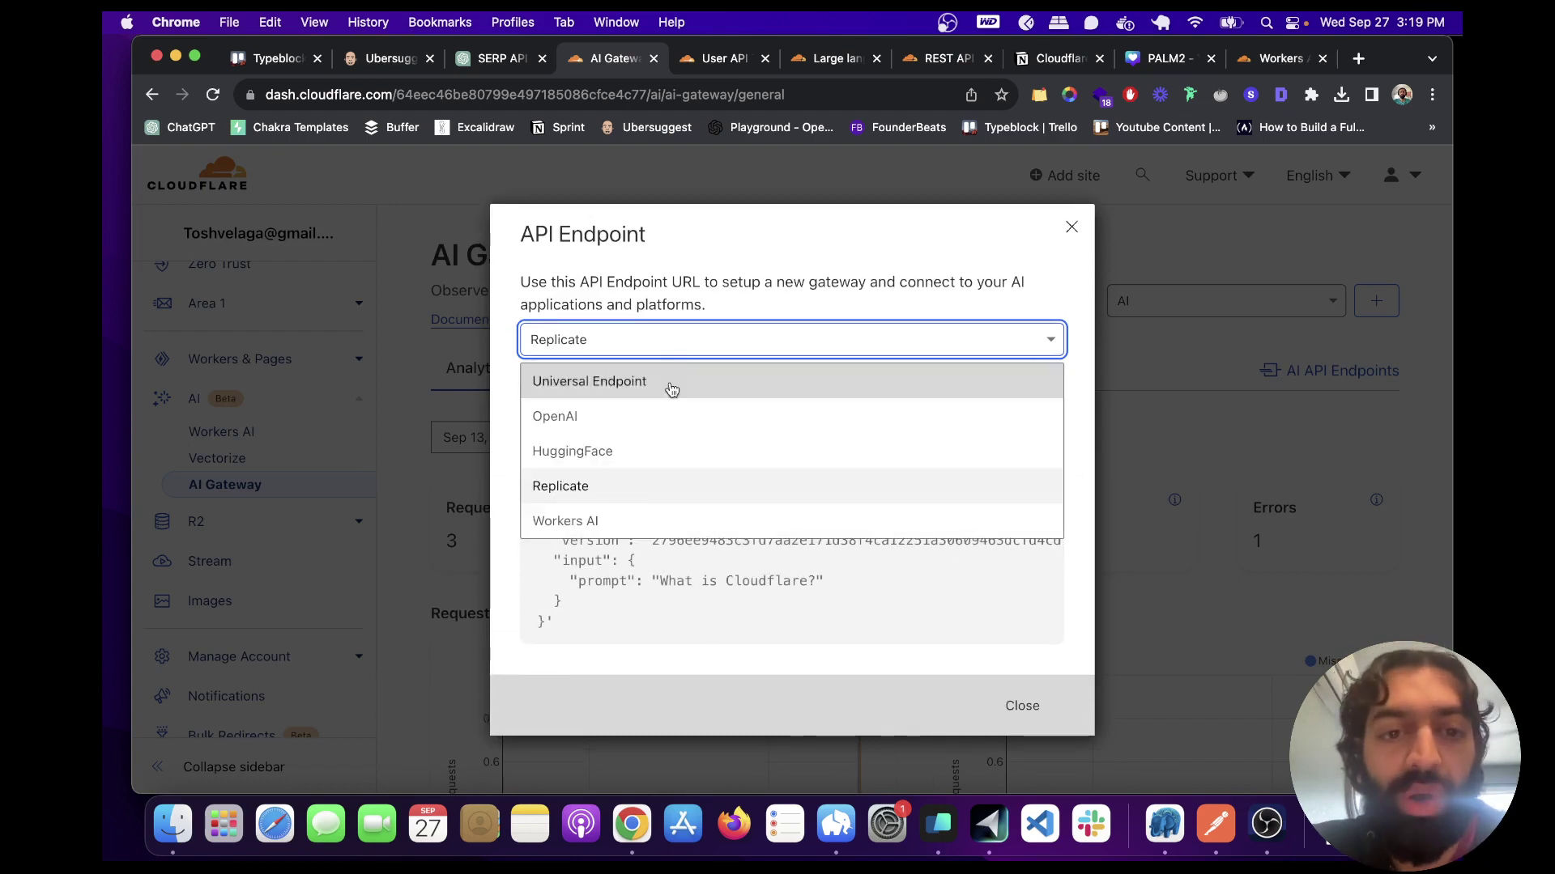
{"action": "left_click", "coordinate": [657, 523]}
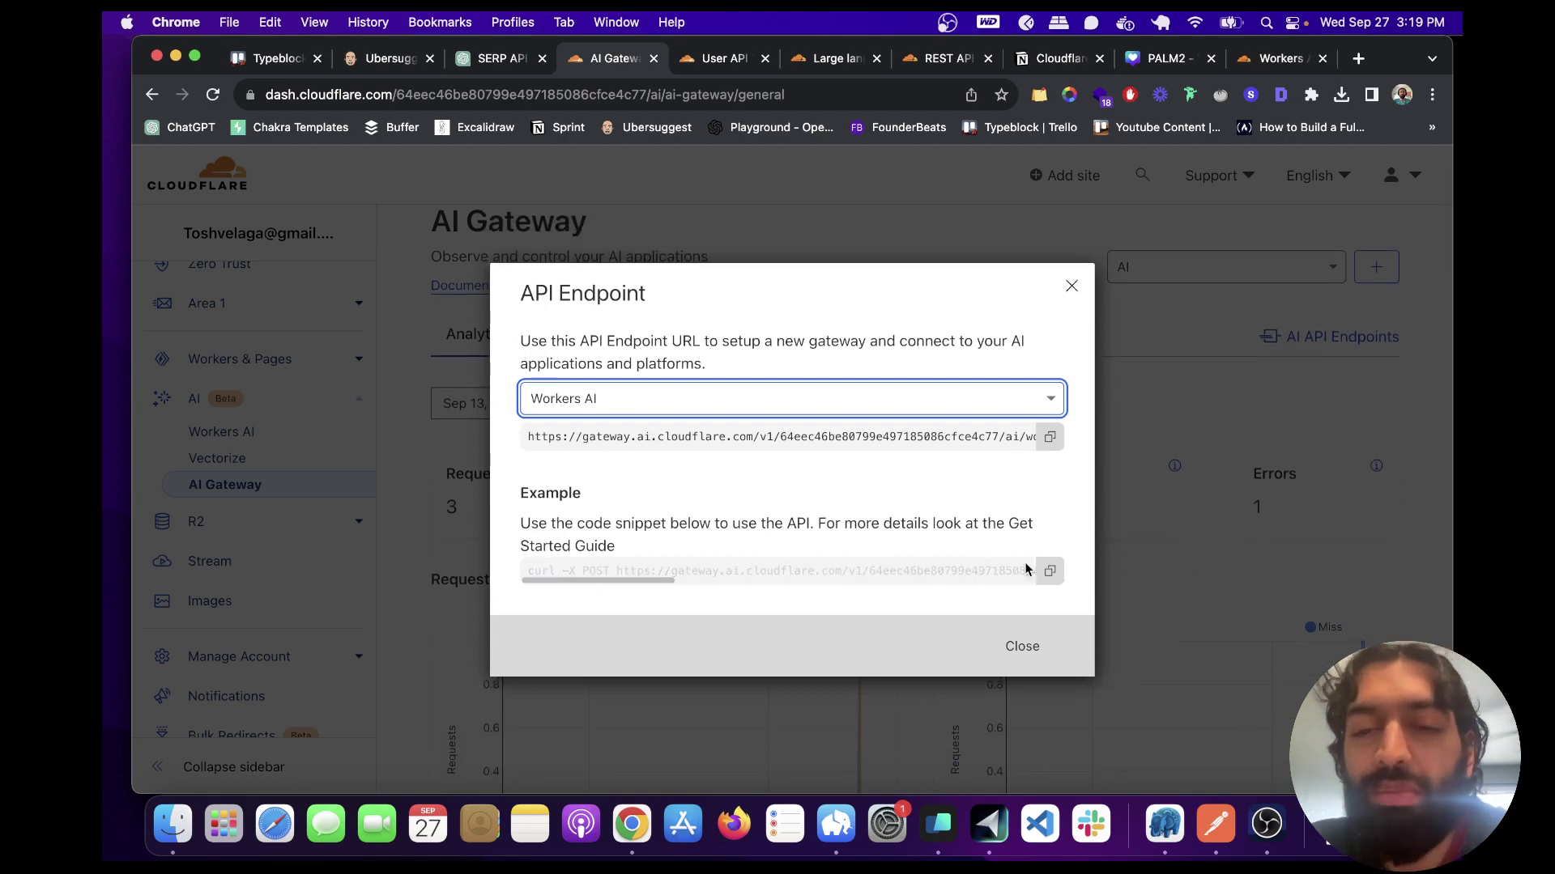
{"action": "left_click", "coordinate": [1051, 571]}
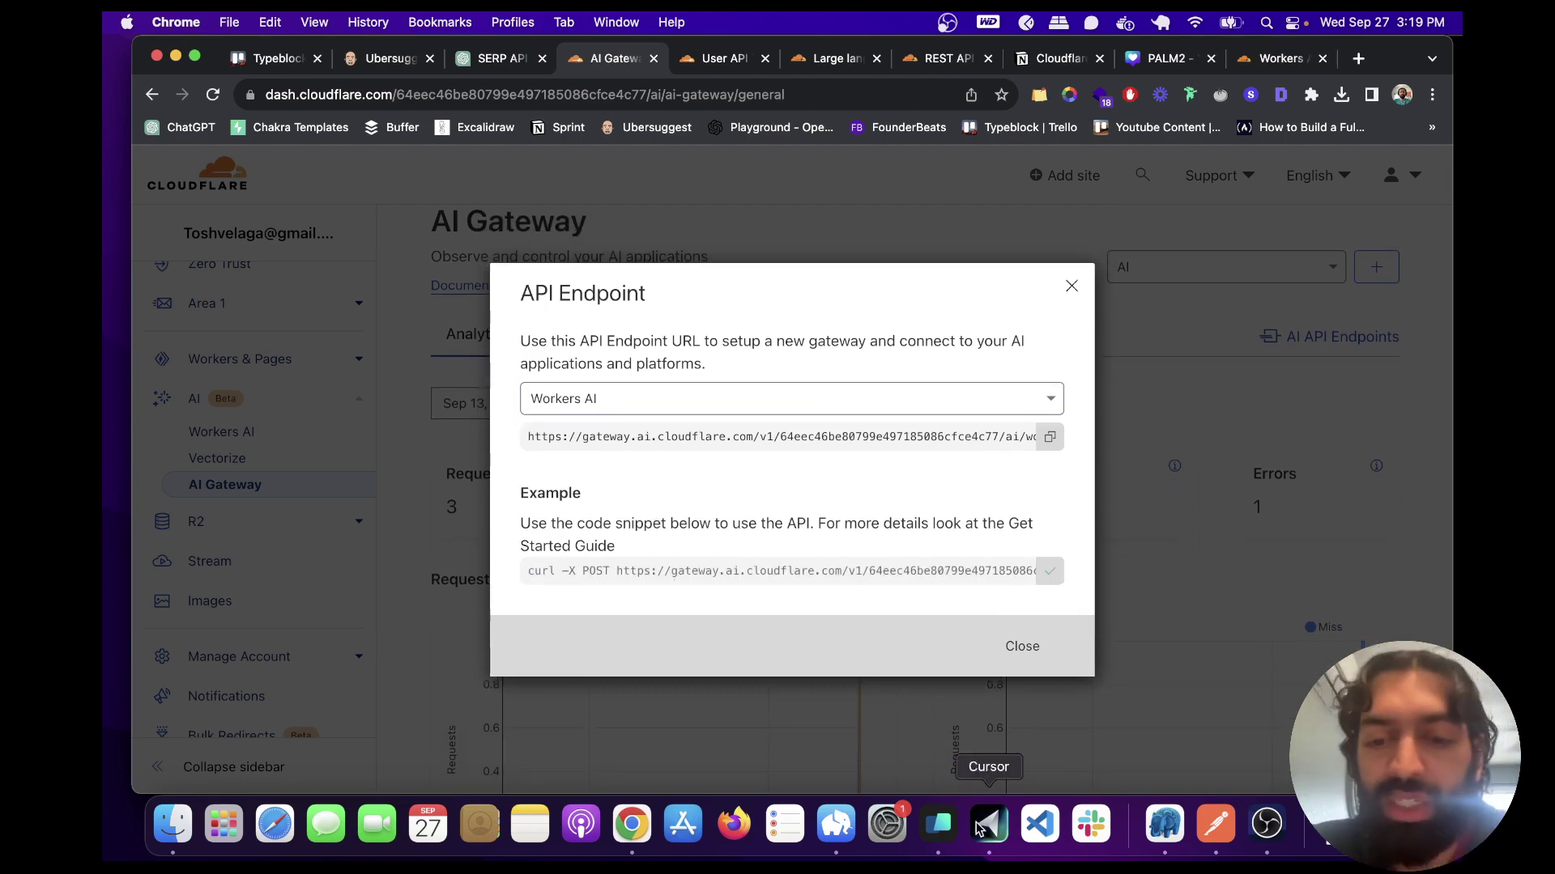
Step: Paste the gateway curl command at the Warp prompt, then close the API Endpoint dialog
{"action": "left_click", "coordinate": [949, 834]}
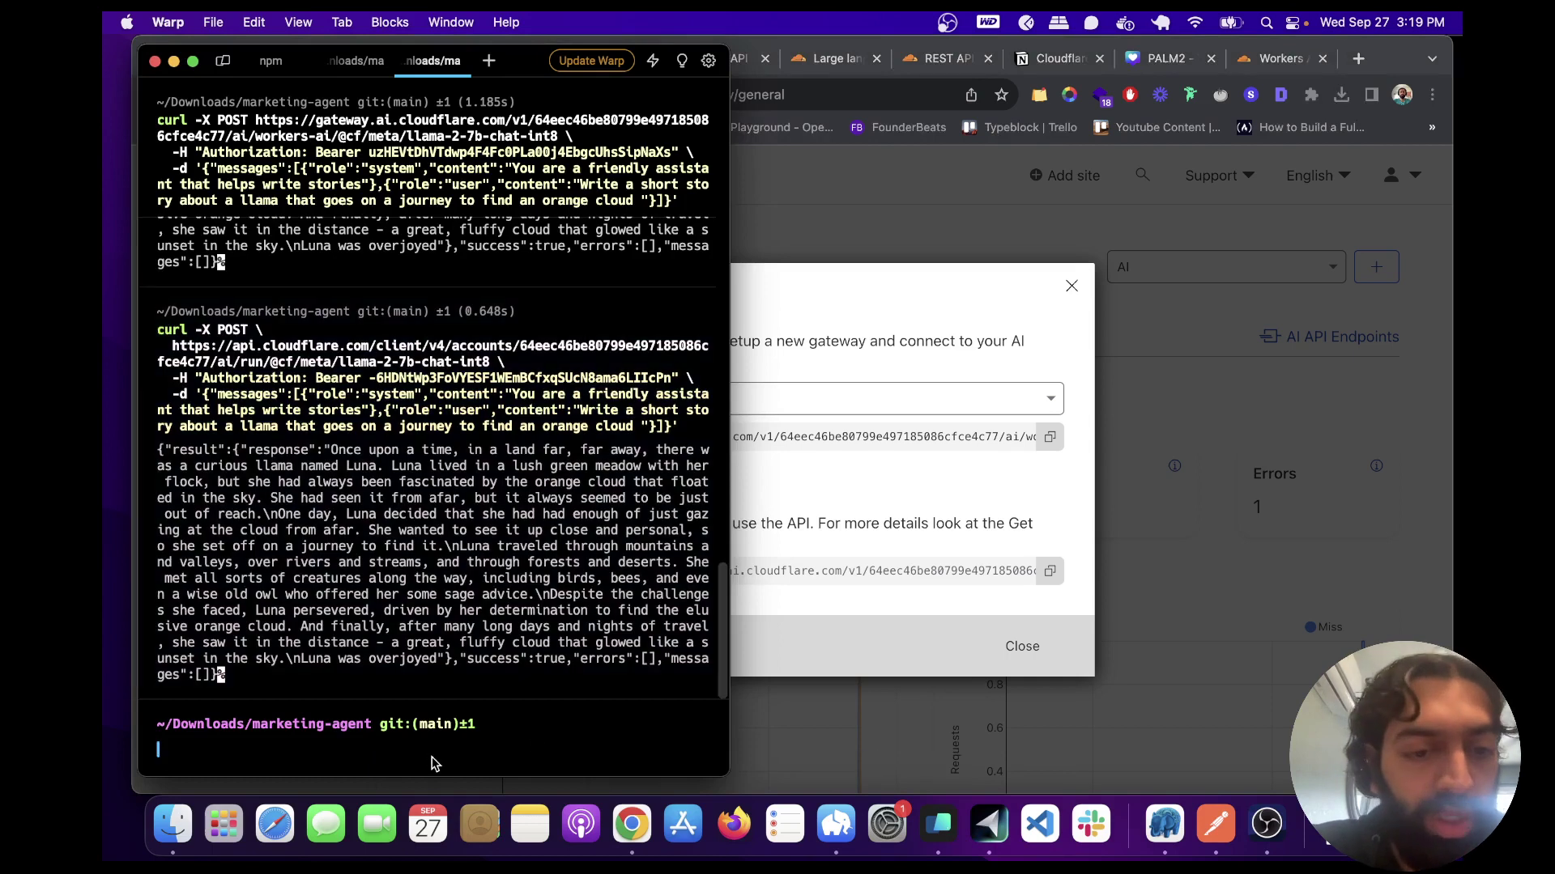
{"action": "key", "text": "super+v"}
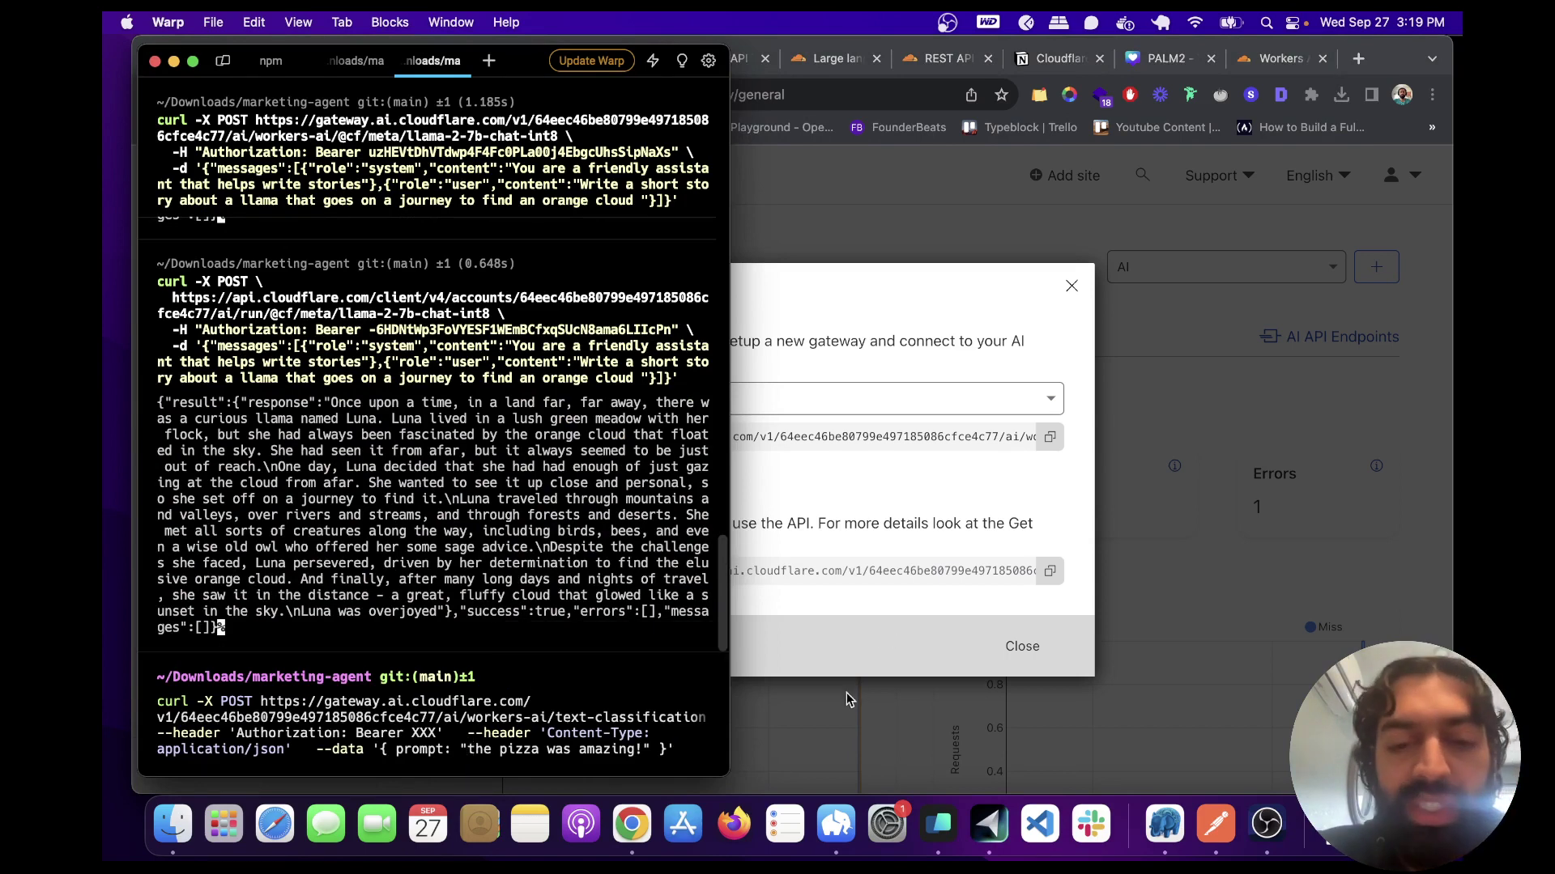
{"action": "left_click", "coordinate": [811, 714]}
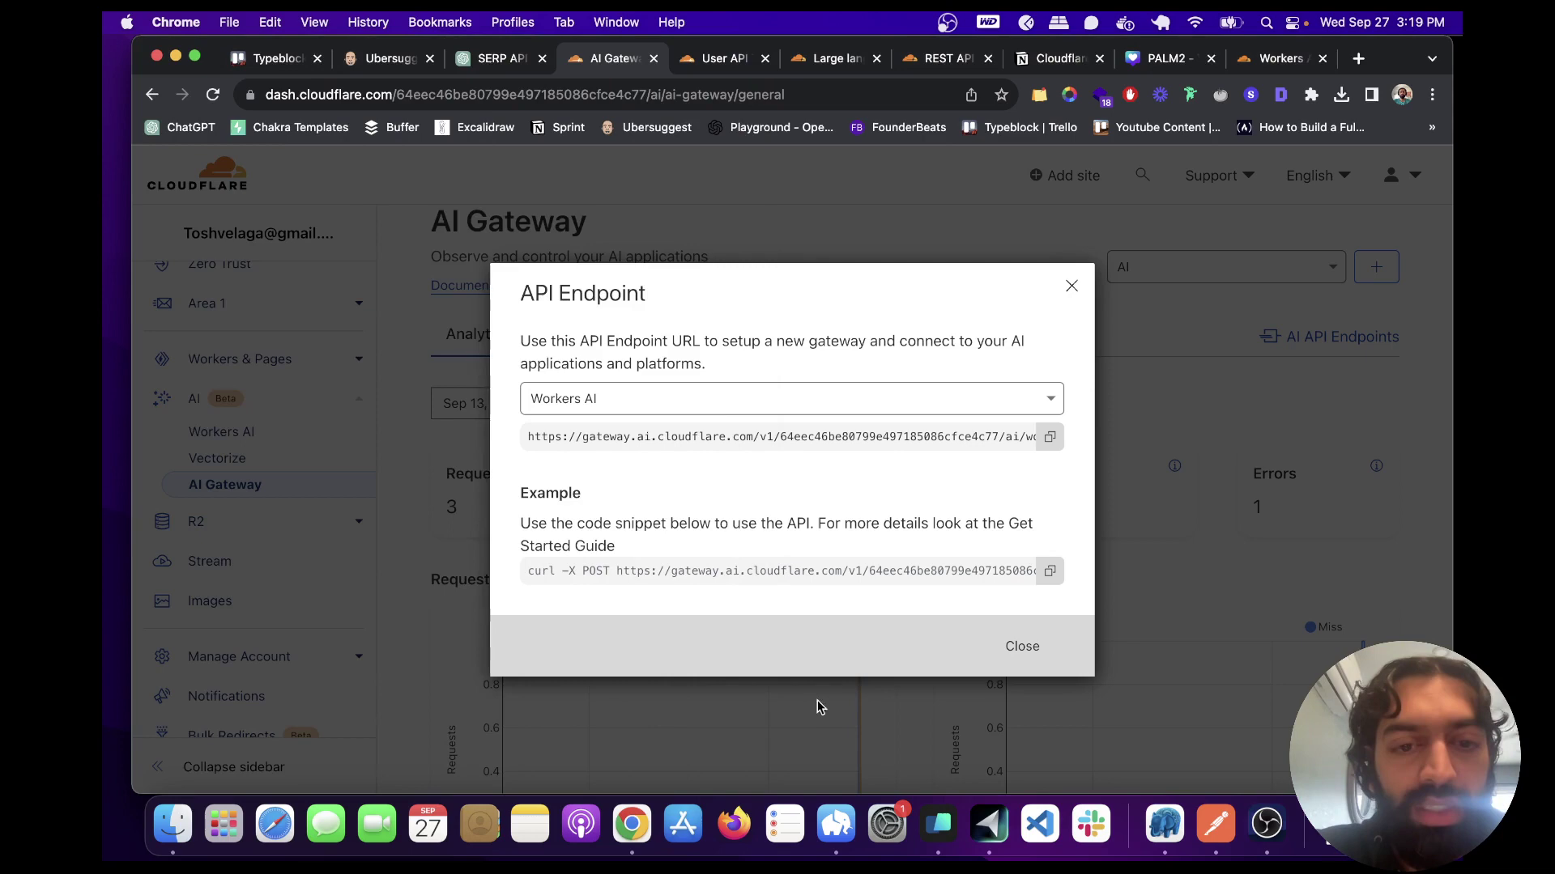
{"action": "left_click", "coordinate": [777, 703]}
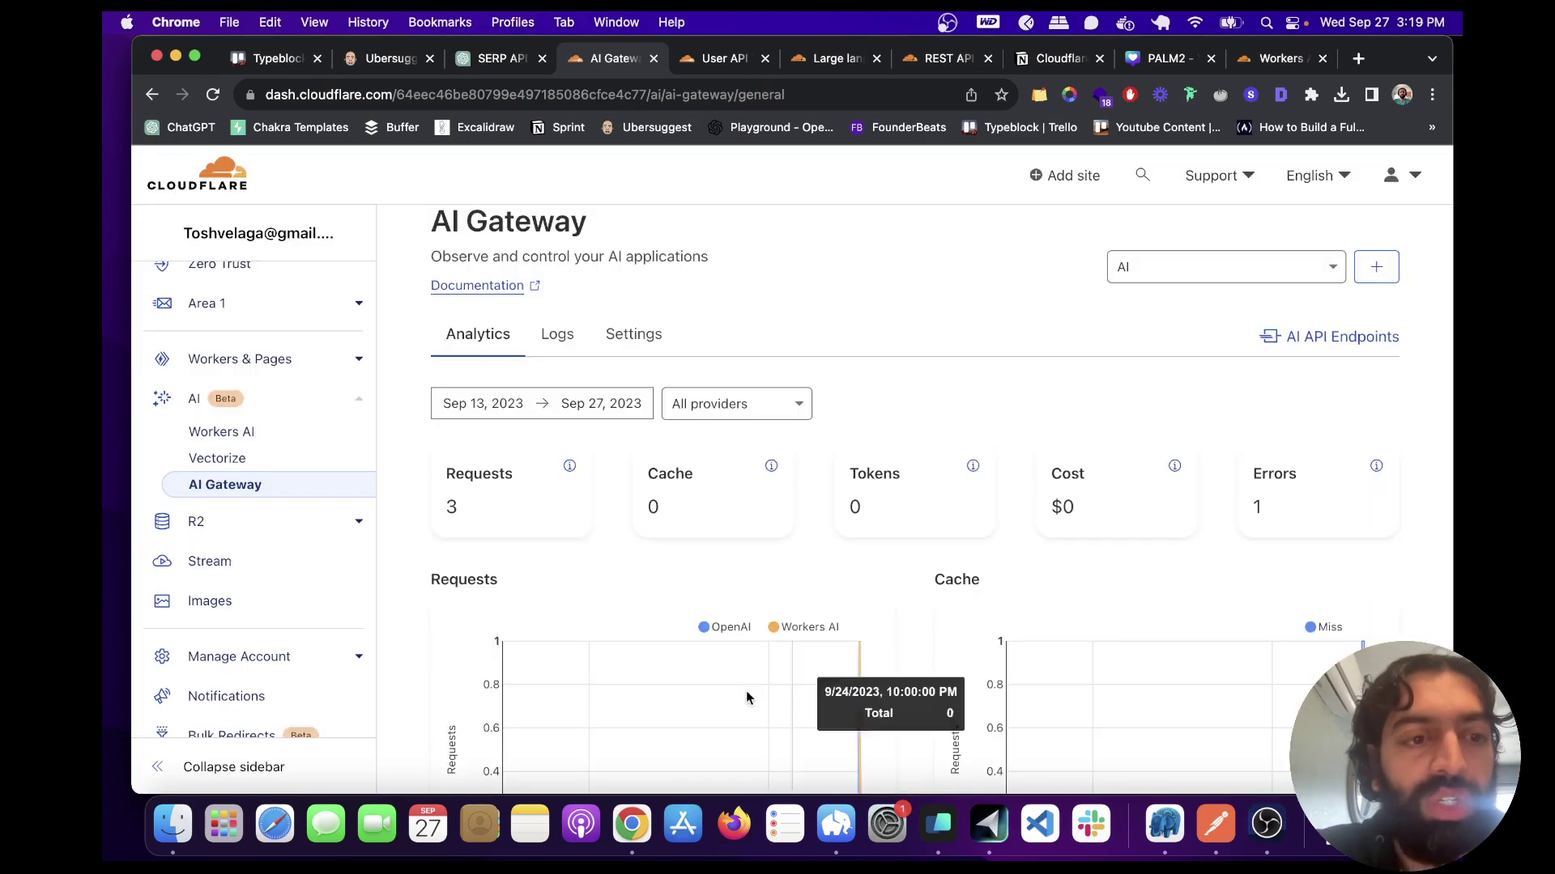
Step: Grab the Llama 2 chat model path and request body from the Workers AI REST API quick-start, then return to Warp
{"action": "left_click", "coordinate": [224, 435]}
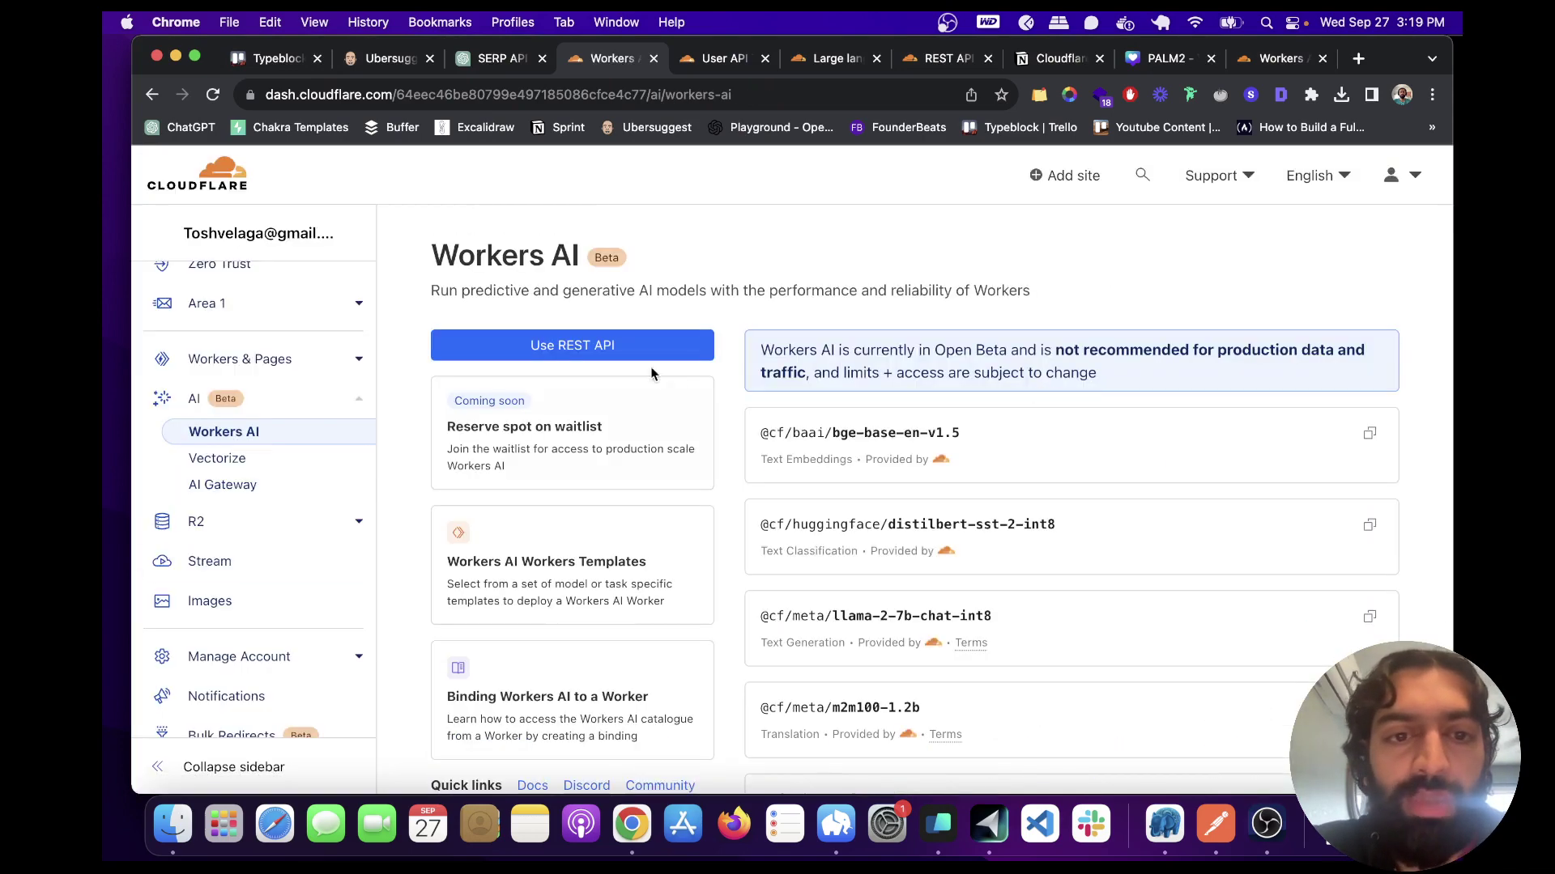
{"action": "left_click", "coordinate": [629, 348]}
{"action": "scroll", "coordinate": [1027, 520], "scroll_direction": "down", "scroll_amount": 5}
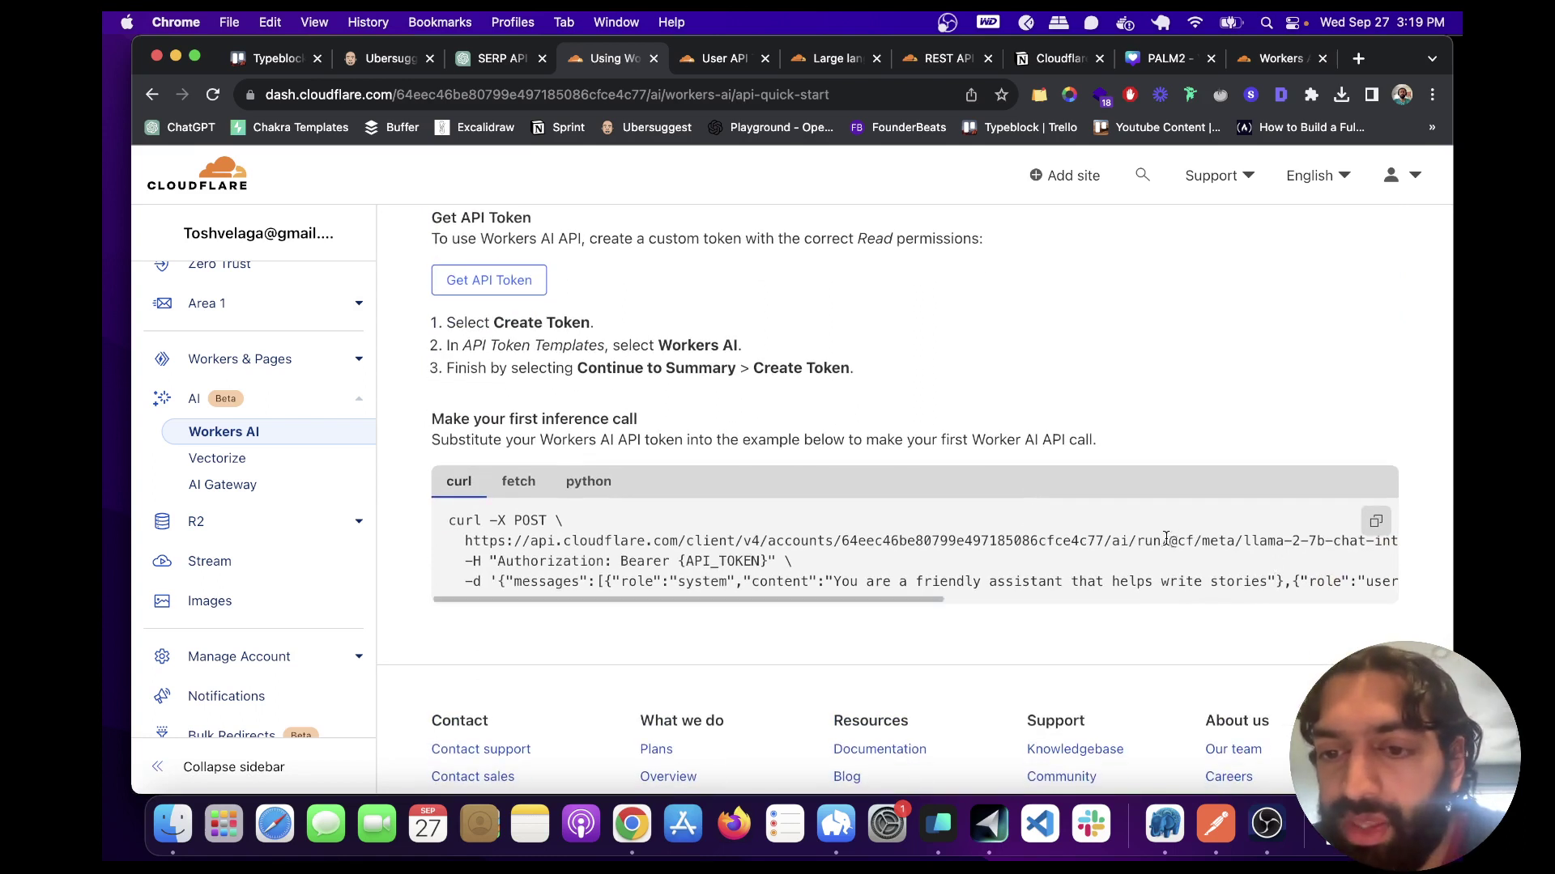
{"action": "left_click_drag", "start_coordinate": [1168, 542], "coordinate": [1442, 583]}
{"action": "left_click", "coordinate": [1018, 631]}
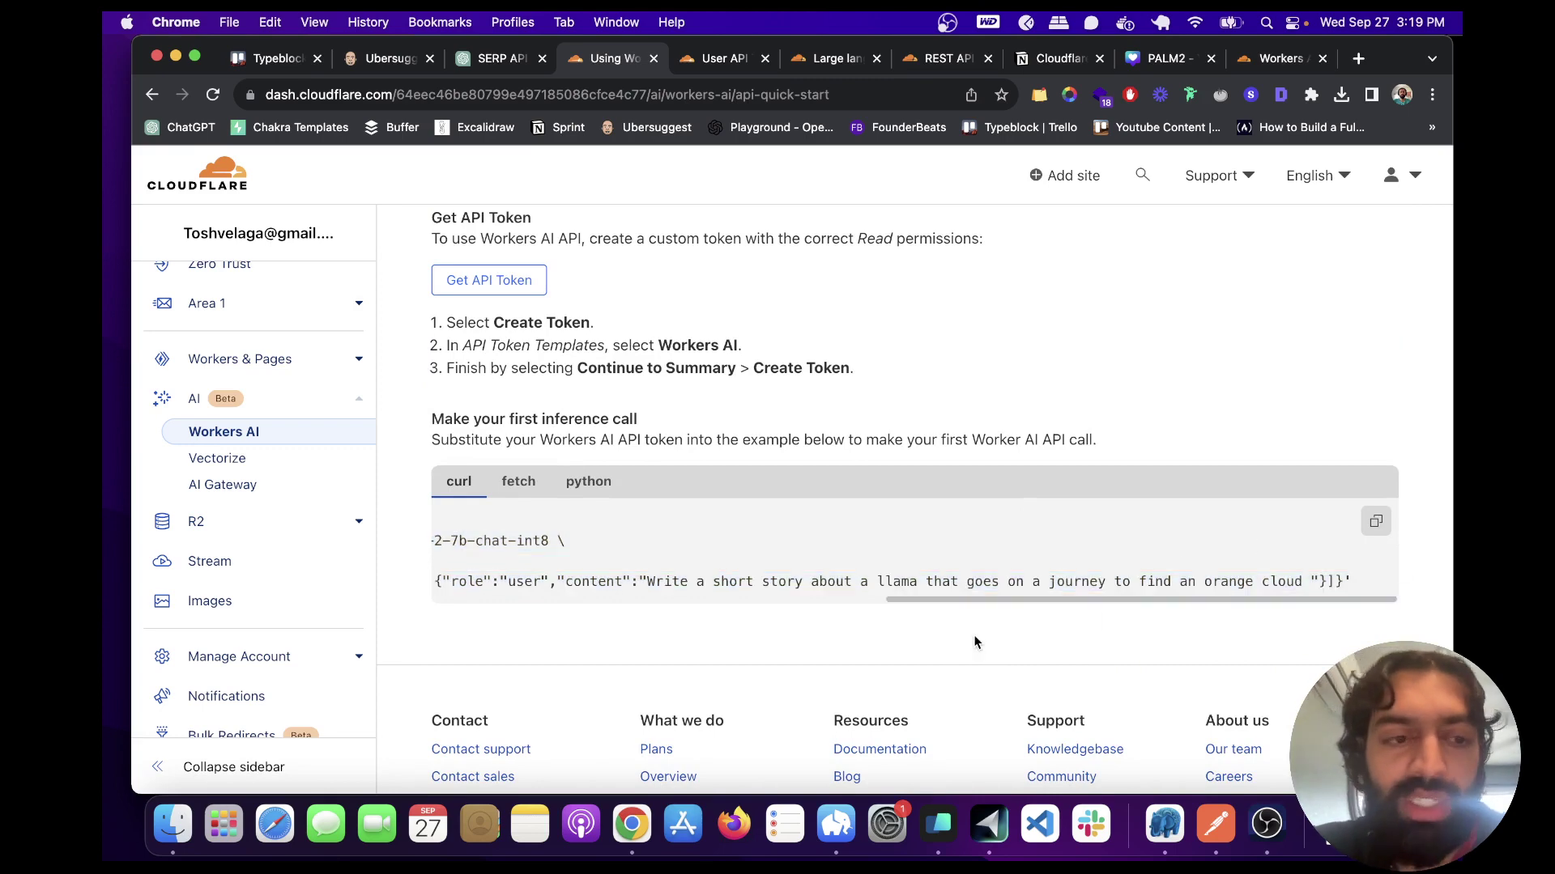
{"action": "left_click", "coordinate": [938, 829]}
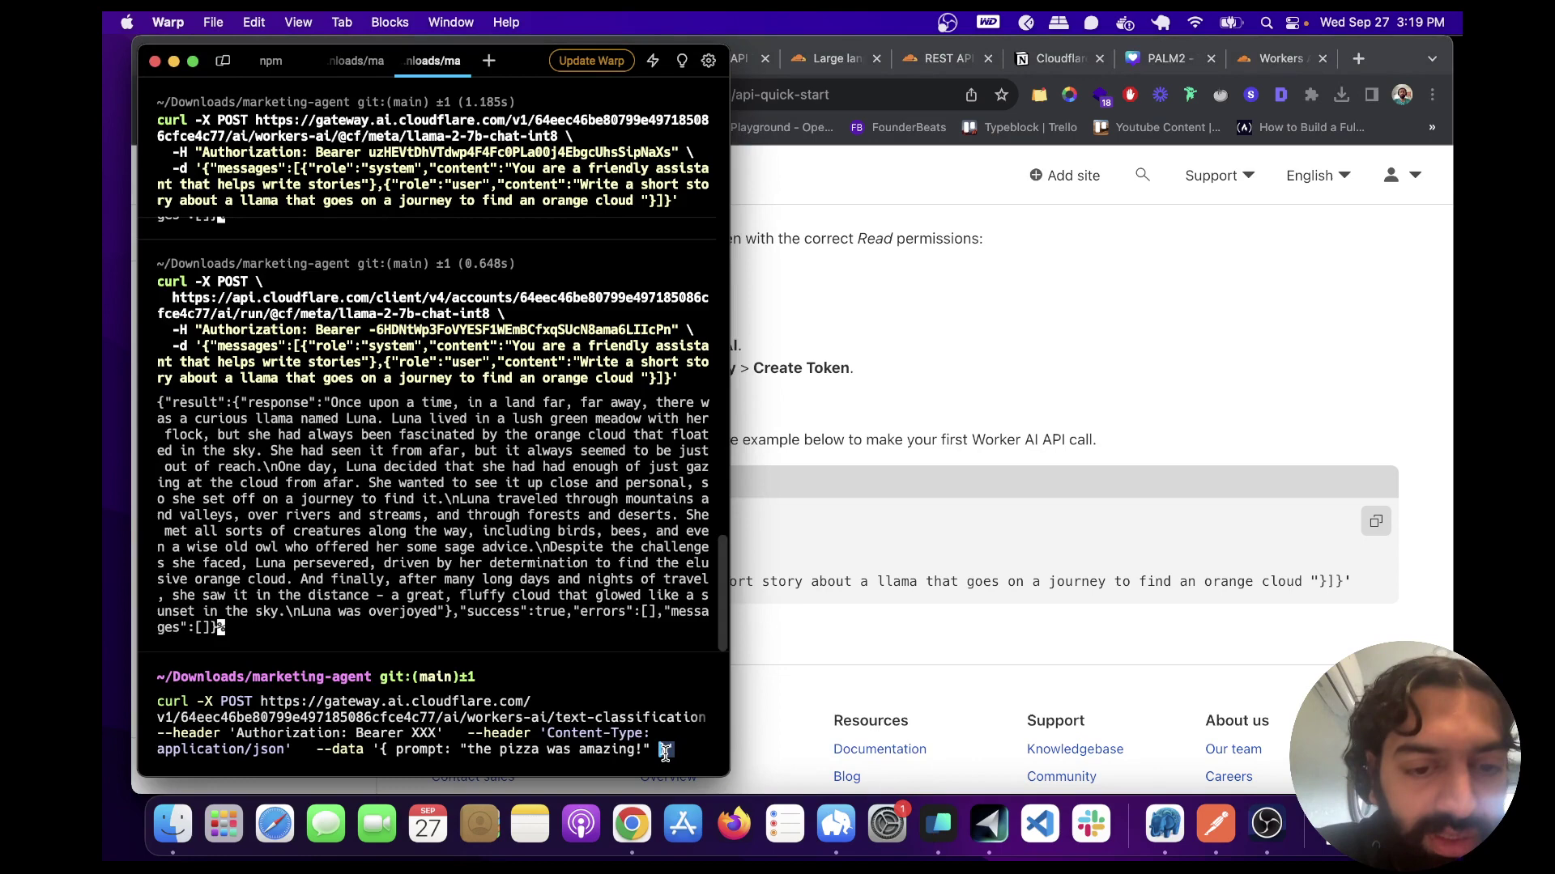
Step: Swap the curl's text-classification ending for the Llama 2 model path and story request, fixing the doubled slash
{"action": "left_click_drag", "start_coordinate": [646, 749], "coordinate": [572, 718]}
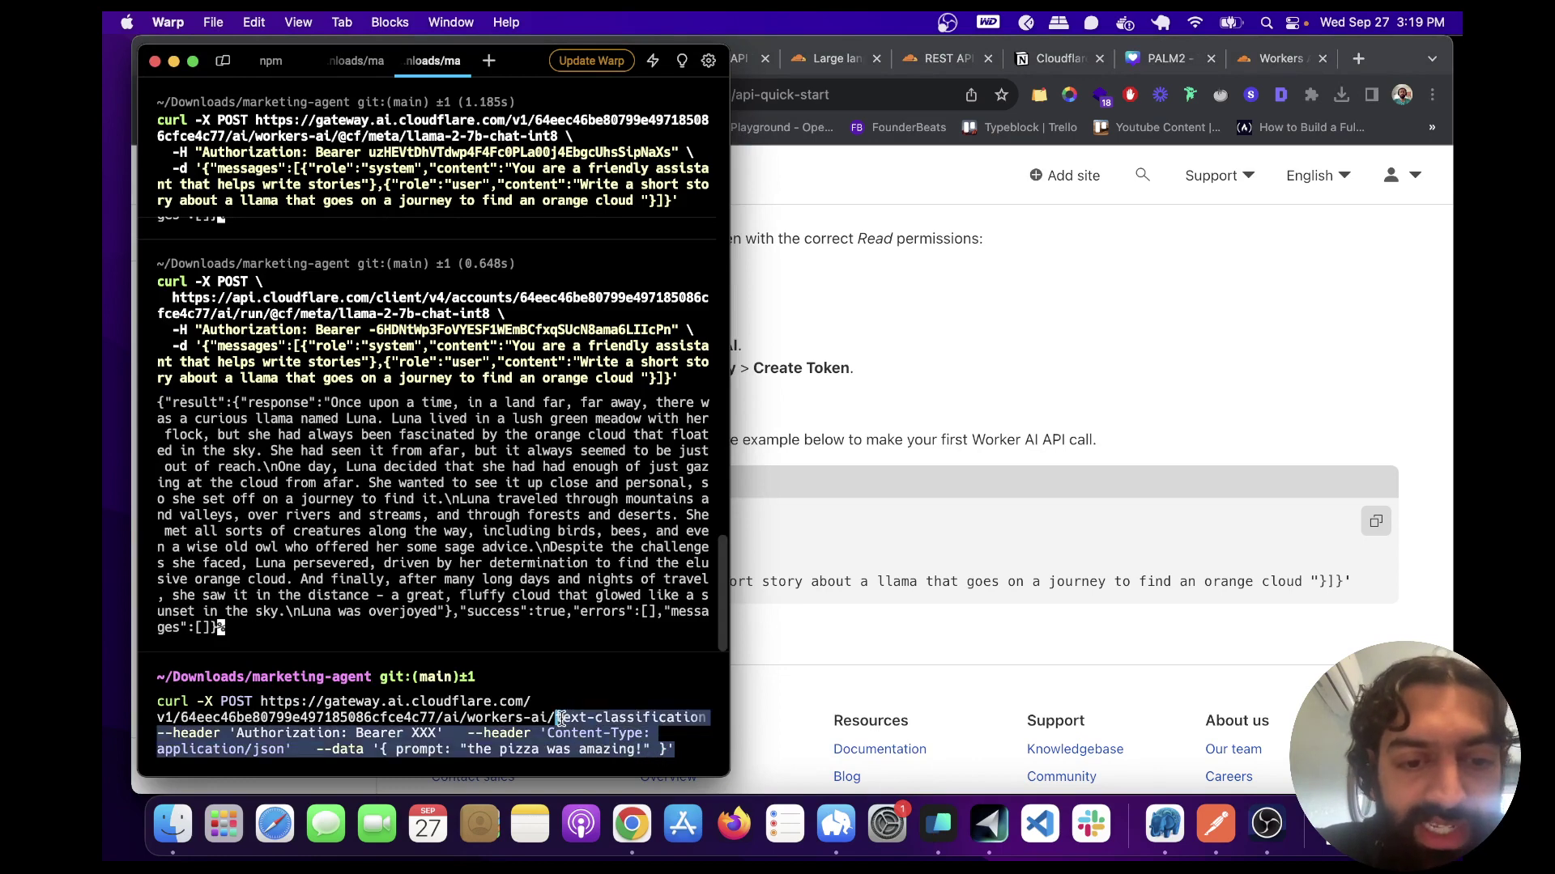
{"action": "key", "text": "BackSpace"}
{"action": "type", "text": "/@cf/meta/llama-2-7b-chat-int8 \\   -H \"Authorization: Bearer {API_TOKEN}\" \\   -d '{\"messages\":[{\"role\":\"system\",\"content\":\"You are a friendly assistant that helps write stories\"},{\"role\":\"user\",\"content\":\"Write a short story about a llama that goes on a journey to find an orange cloud \"}]}'"}
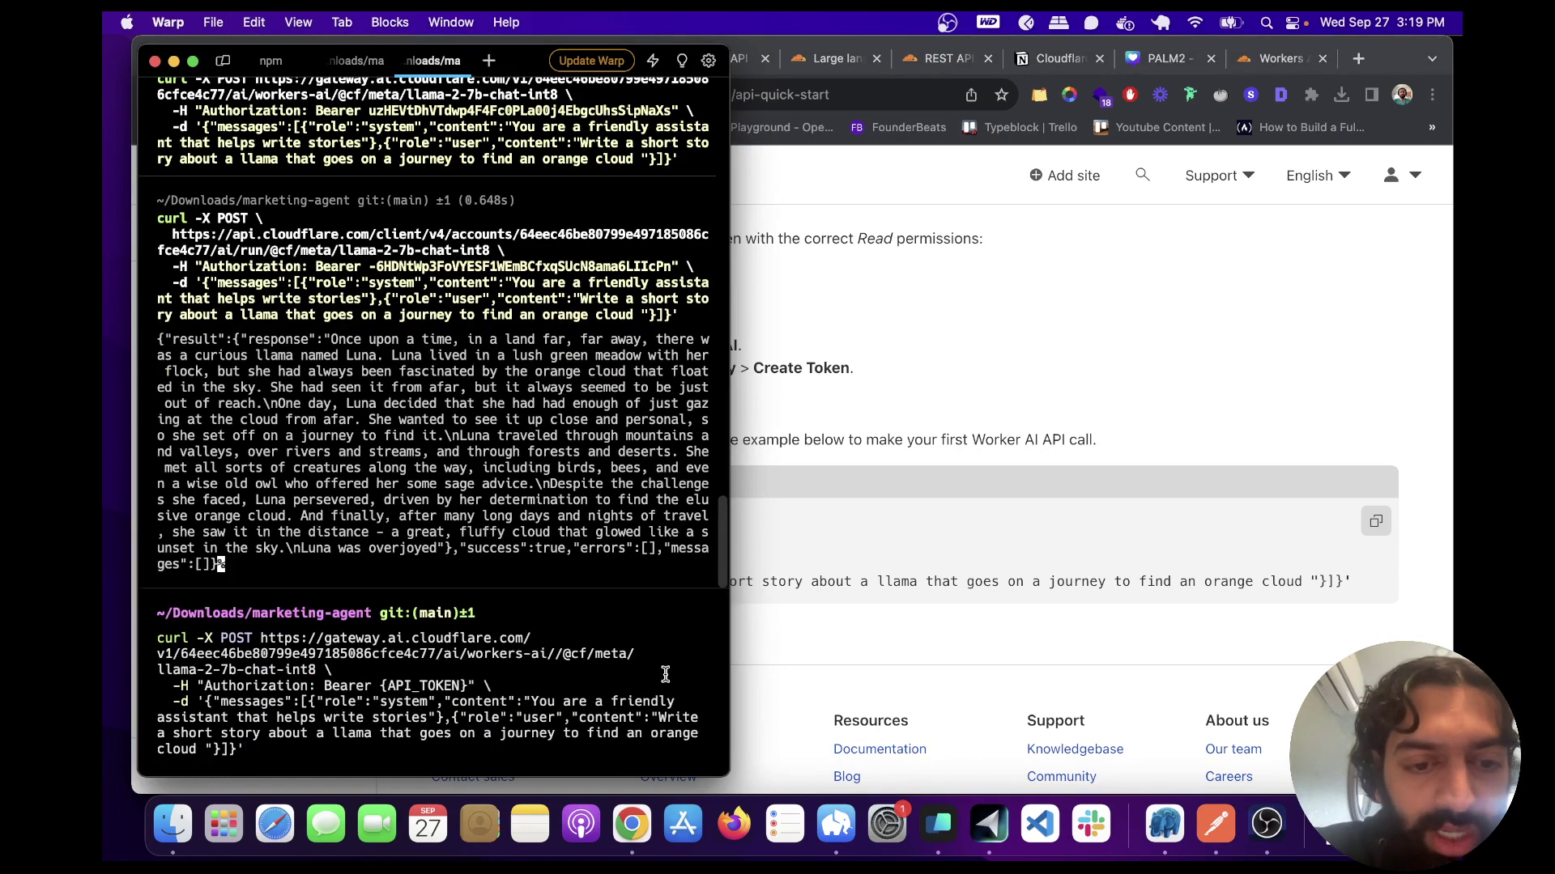
{"action": "left_click", "coordinate": [579, 653]}
{"action": "key", "text": "Left"}
{"action": "key", "text": "Left"}
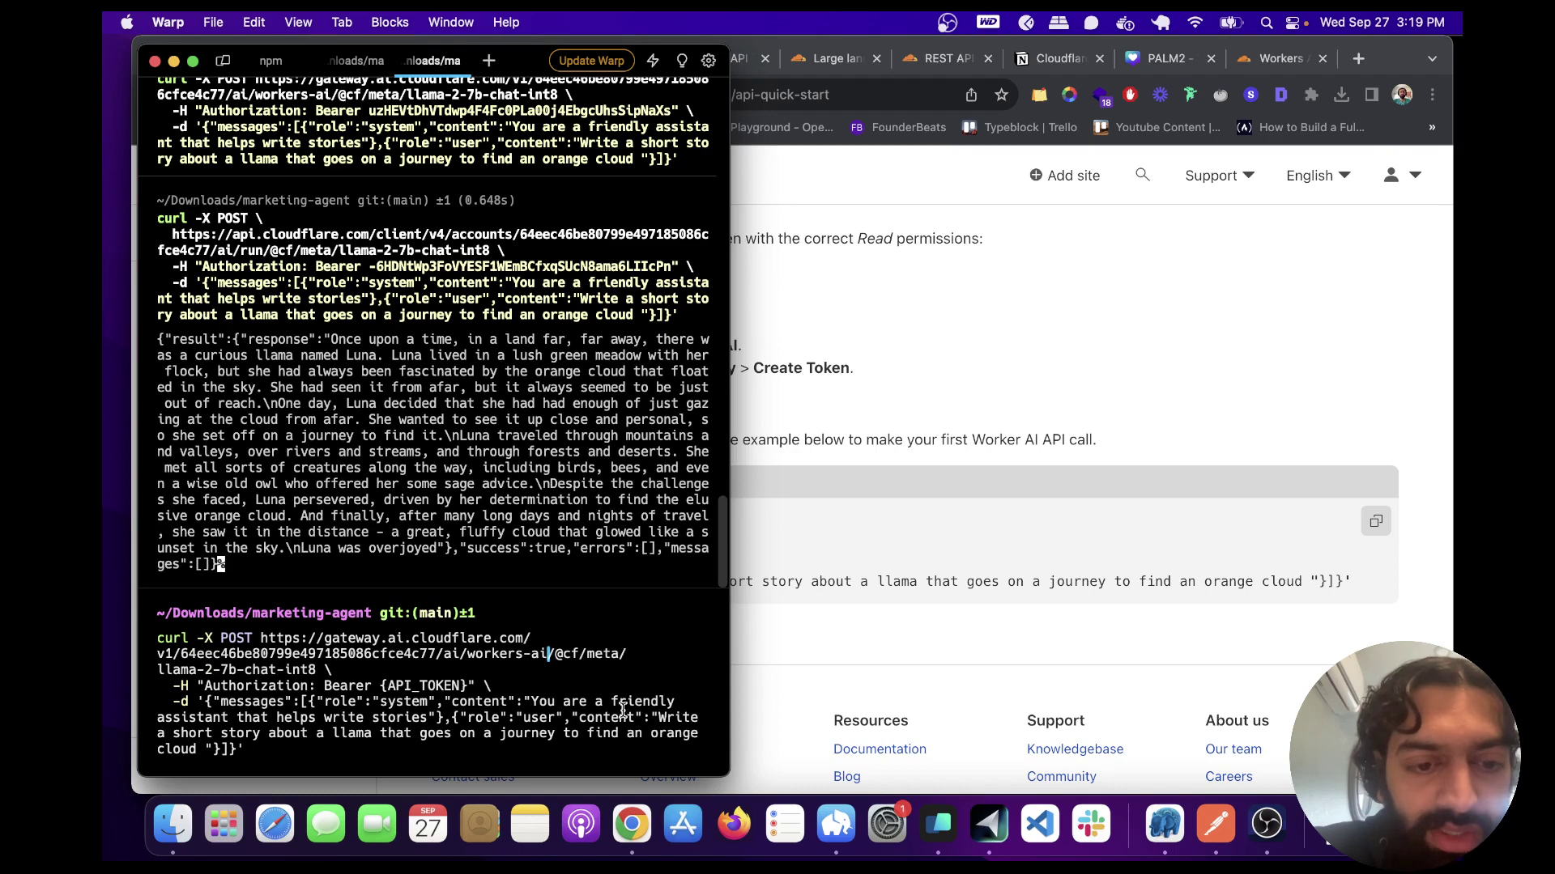
Step: Replace the {API_TOKEN} placeholder with the real Cloudflare token and run the gateway request
{"action": "left_click", "coordinate": [990, 826]}
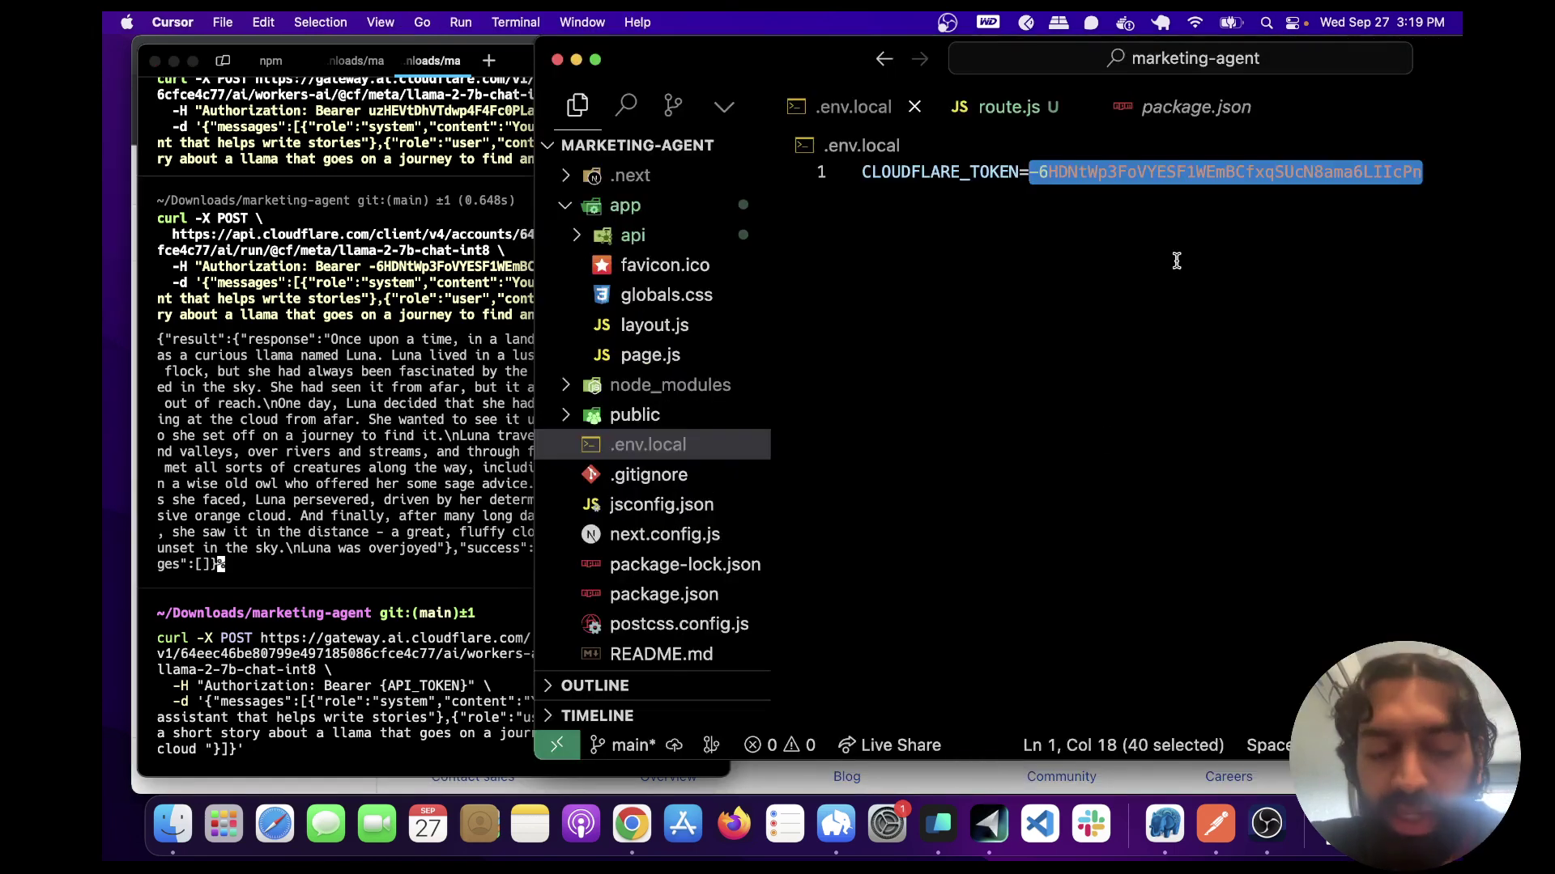
{"action": "left_click", "coordinate": [475, 691]}
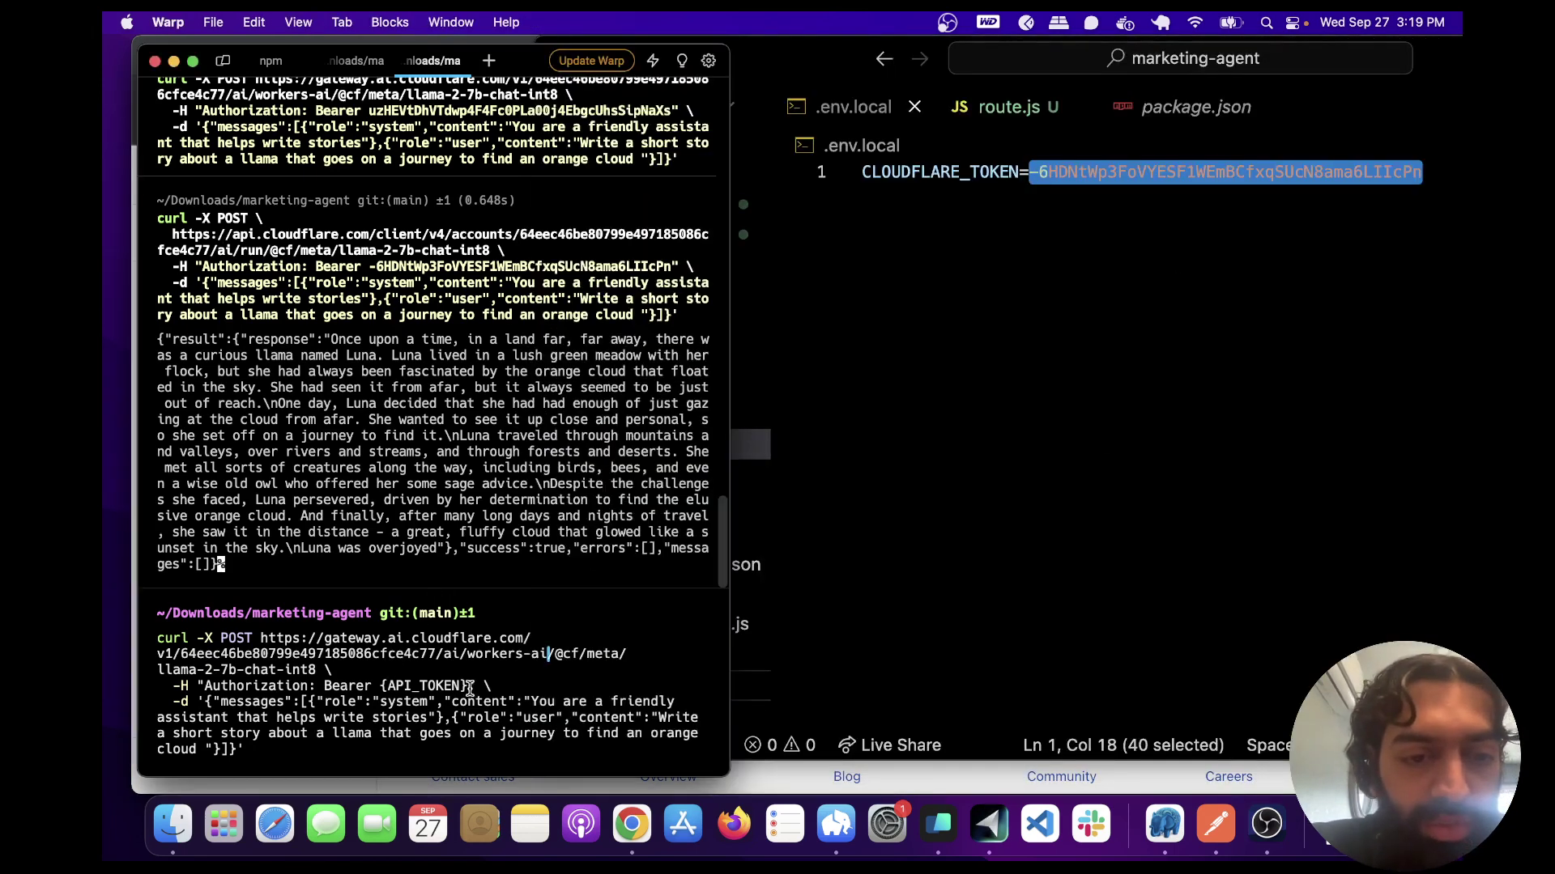
{"action": "left_click_drag", "start_coordinate": [474, 688], "coordinate": [374, 688]}
{"action": "key", "text": "super+v"}
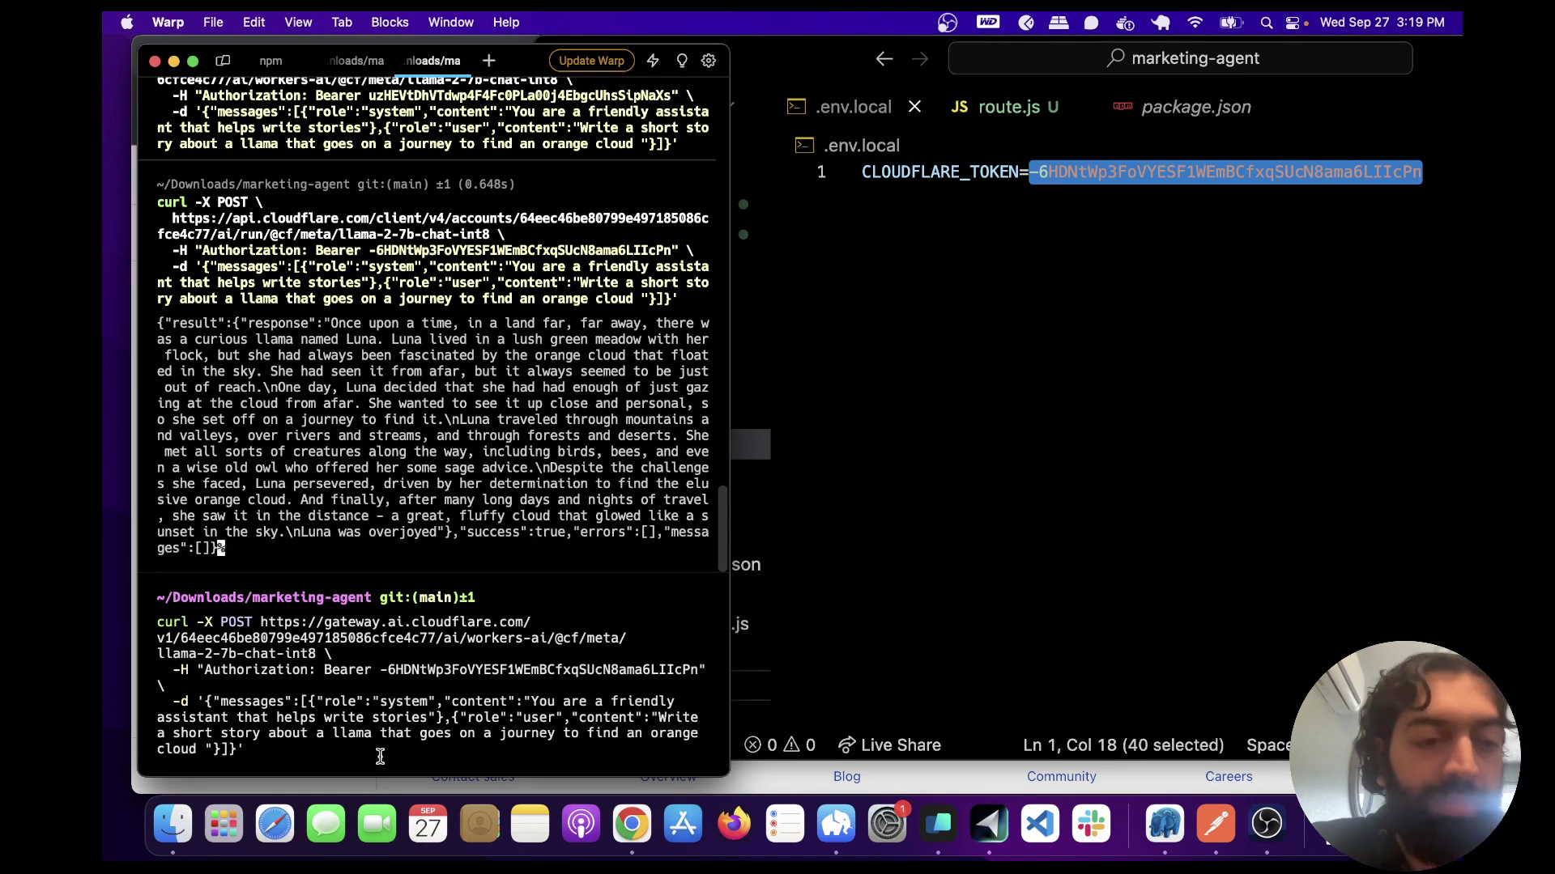
{"action": "key", "text": "Return"}
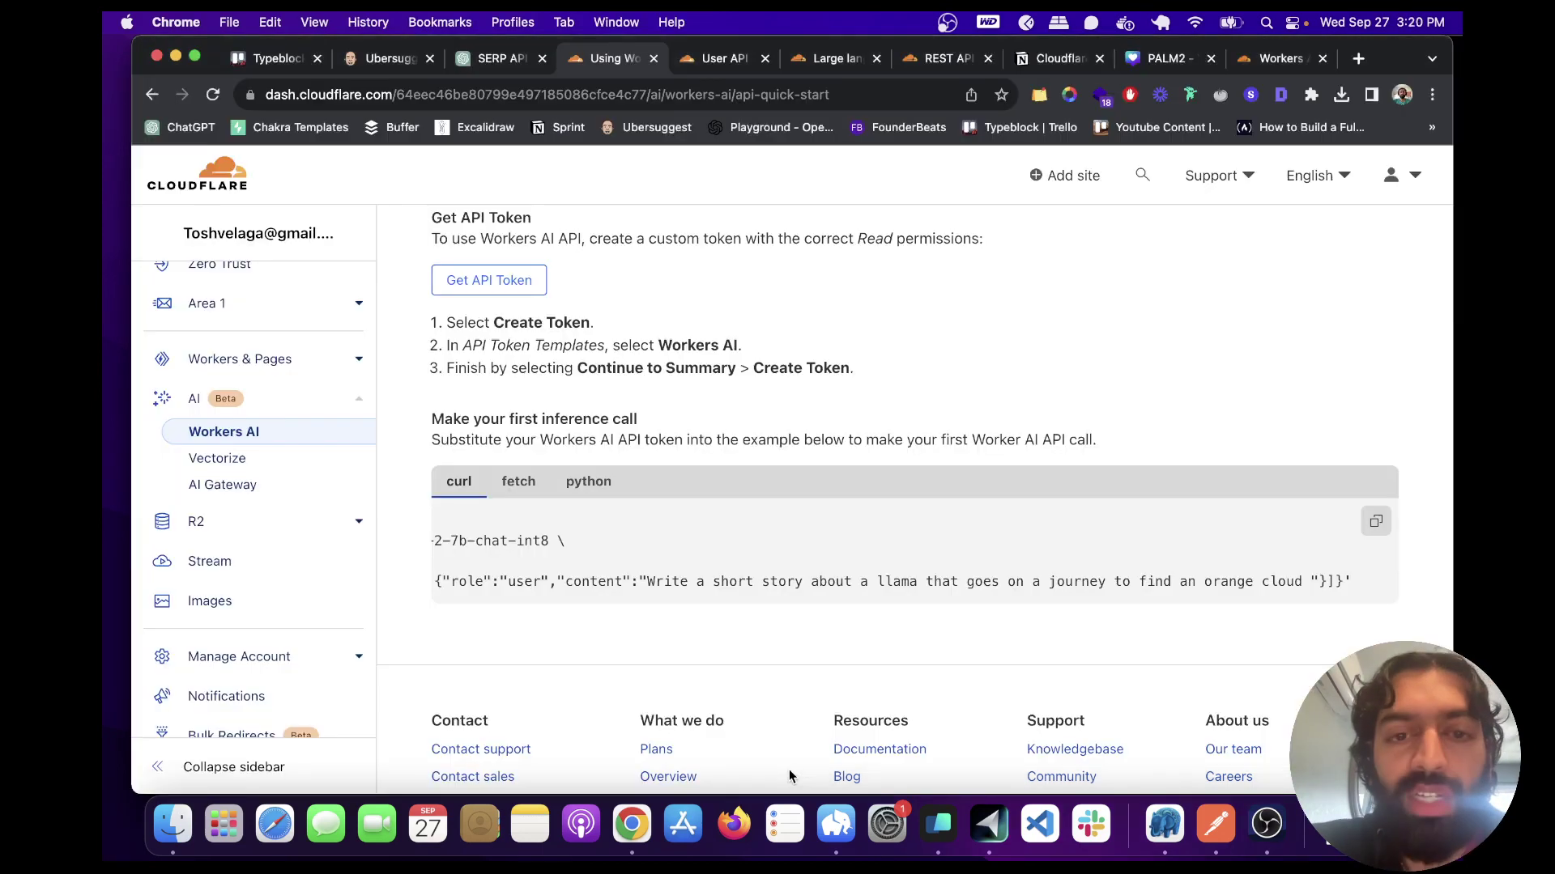
Step: View the AI Gateway logs listing the successful Llama 2 gateway request
{"action": "left_click", "coordinate": [788, 769]}
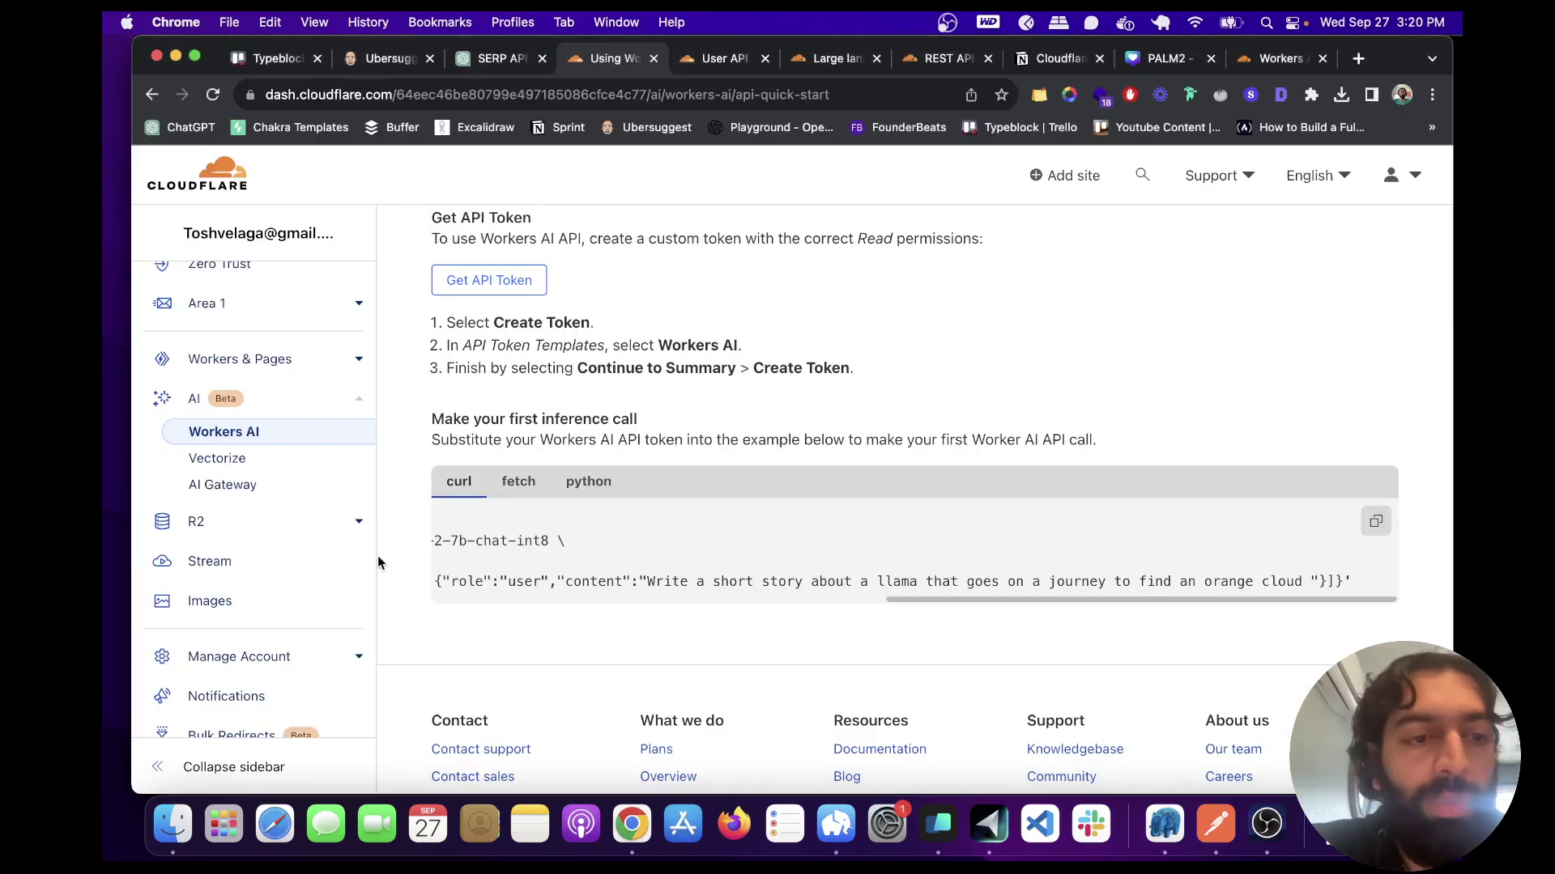
{"action": "left_click", "coordinate": [267, 485]}
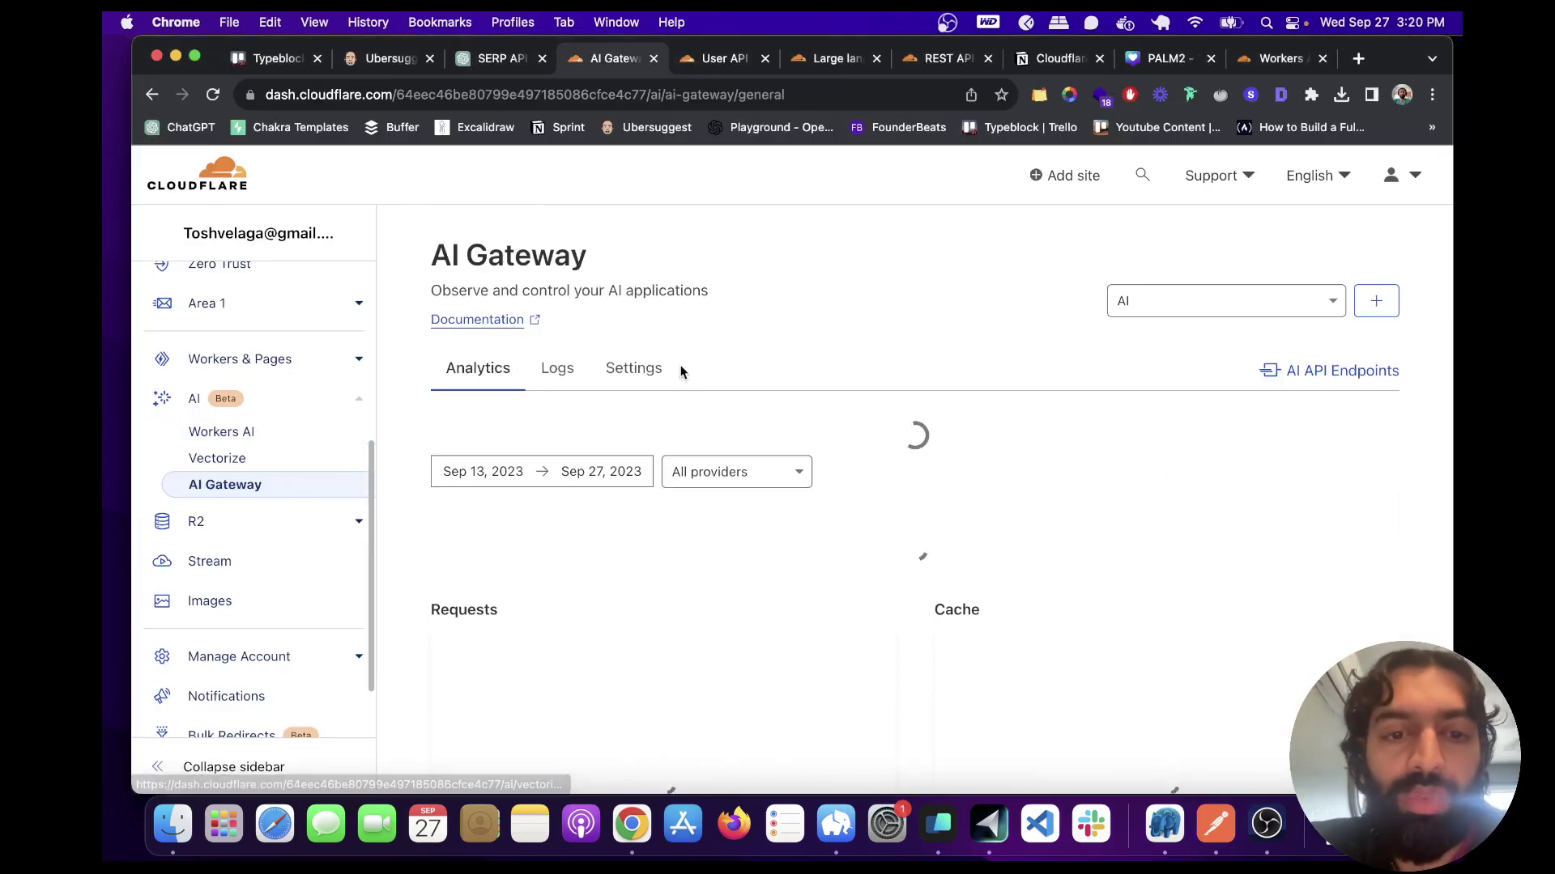
{"action": "left_click", "coordinate": [556, 369]}
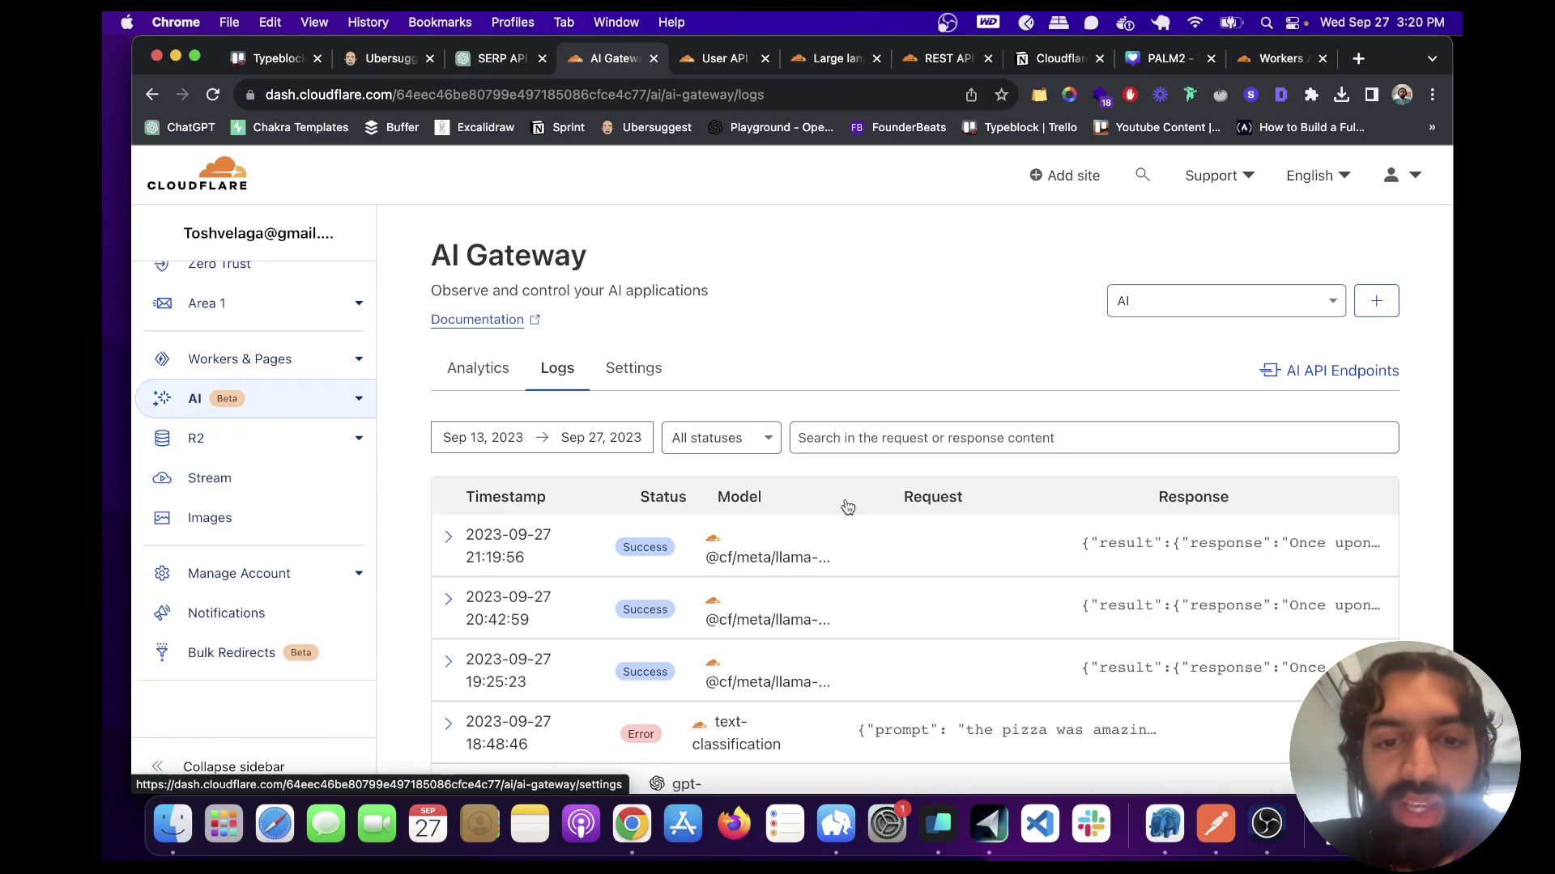
{"action": "scroll", "coordinate": [846, 507], "scroll_direction": "down", "scroll_amount": 2}
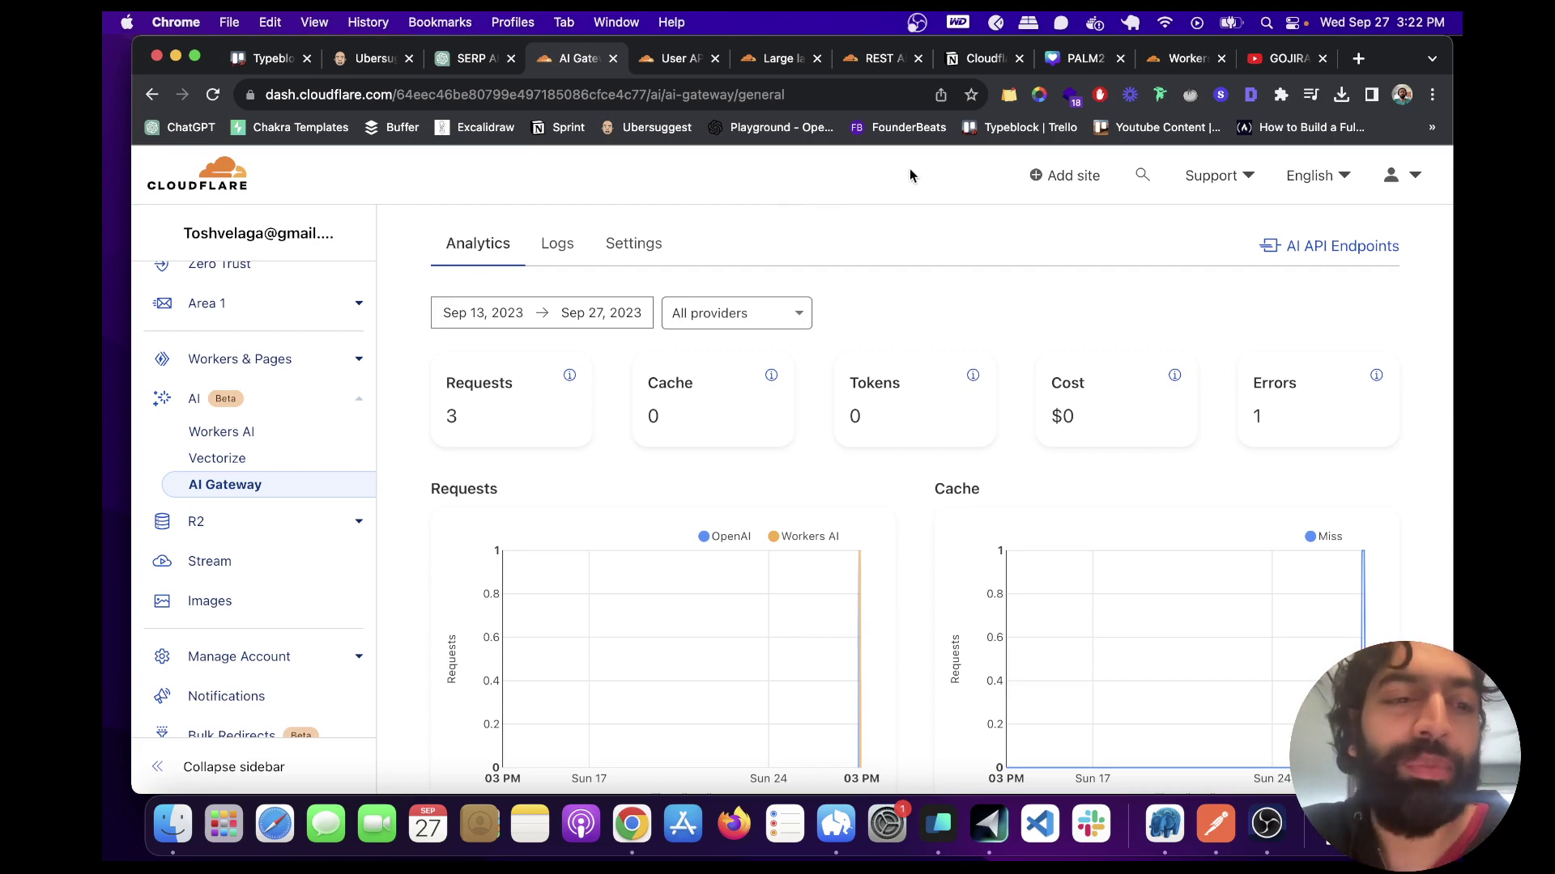
Step: Review the Workers AI blog pricing: Regular vs Fast Twitch Neurons, priced per 1k neurons
{"action": "left_click", "coordinate": [1175, 62]}
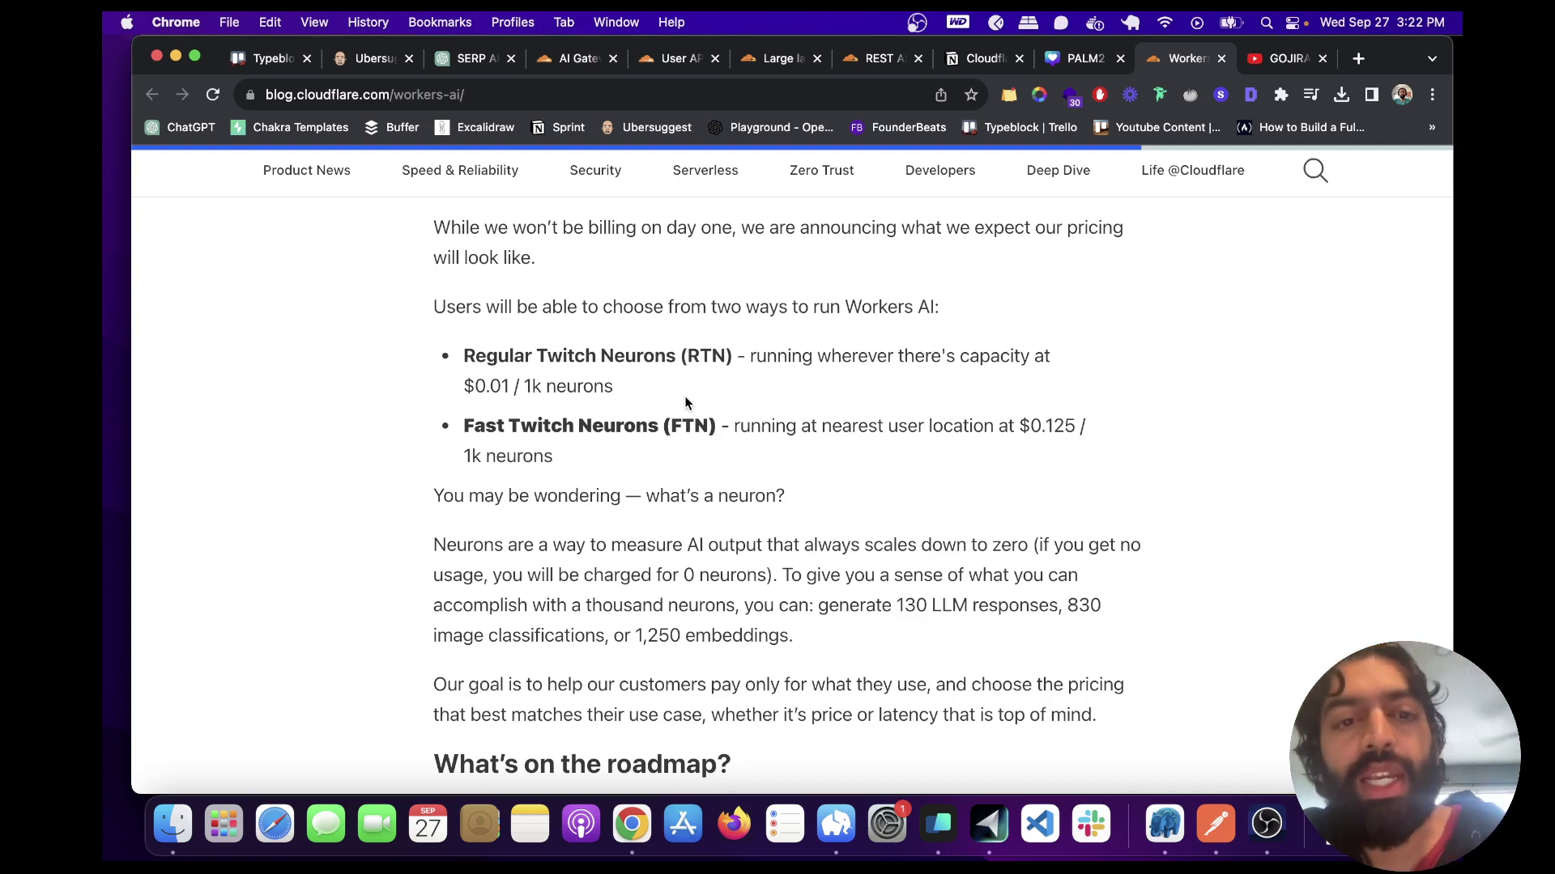
{"action": "left_click_drag", "start_coordinate": [483, 358], "coordinate": [722, 353]}
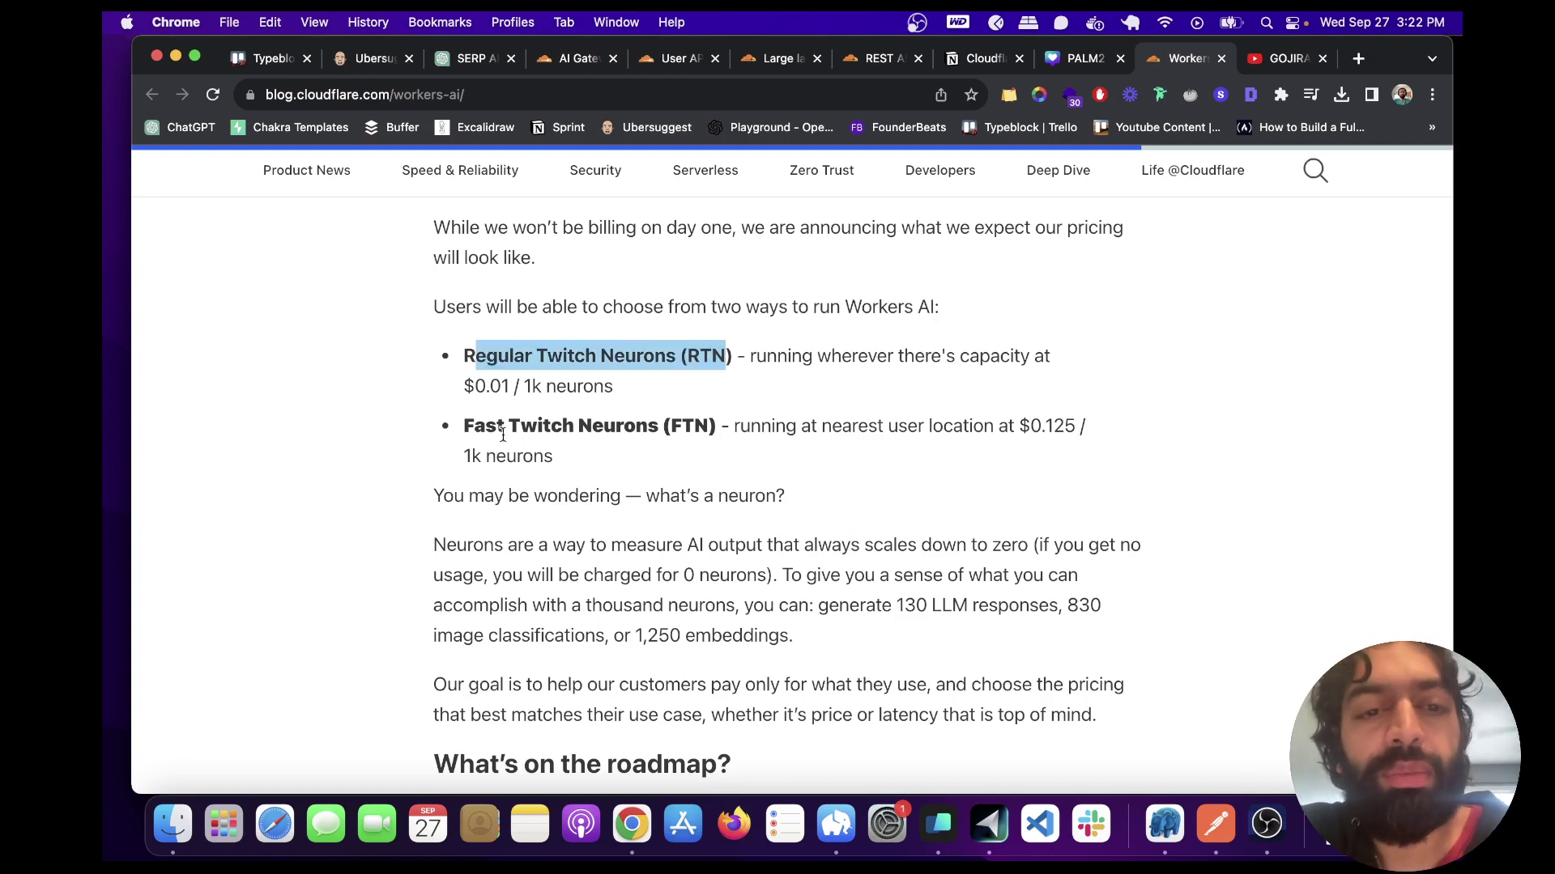
{"action": "left_click_drag", "start_coordinate": [468, 437], "coordinate": [676, 441]}
{"action": "left_click", "coordinate": [673, 393]}
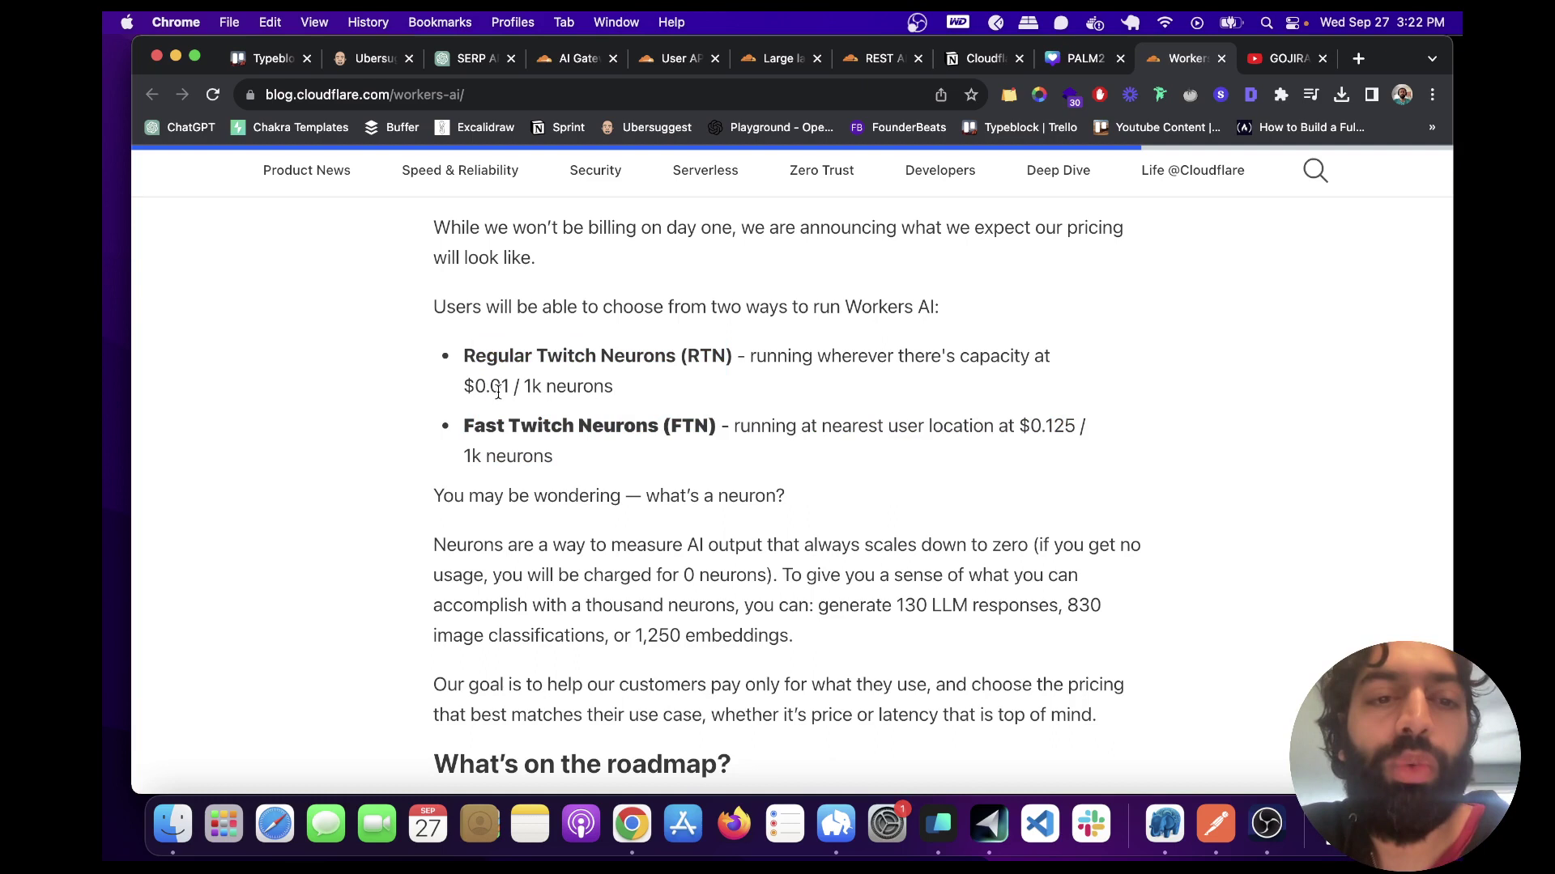
{"action": "left_click_drag", "start_coordinate": [538, 392], "coordinate": [605, 392]}
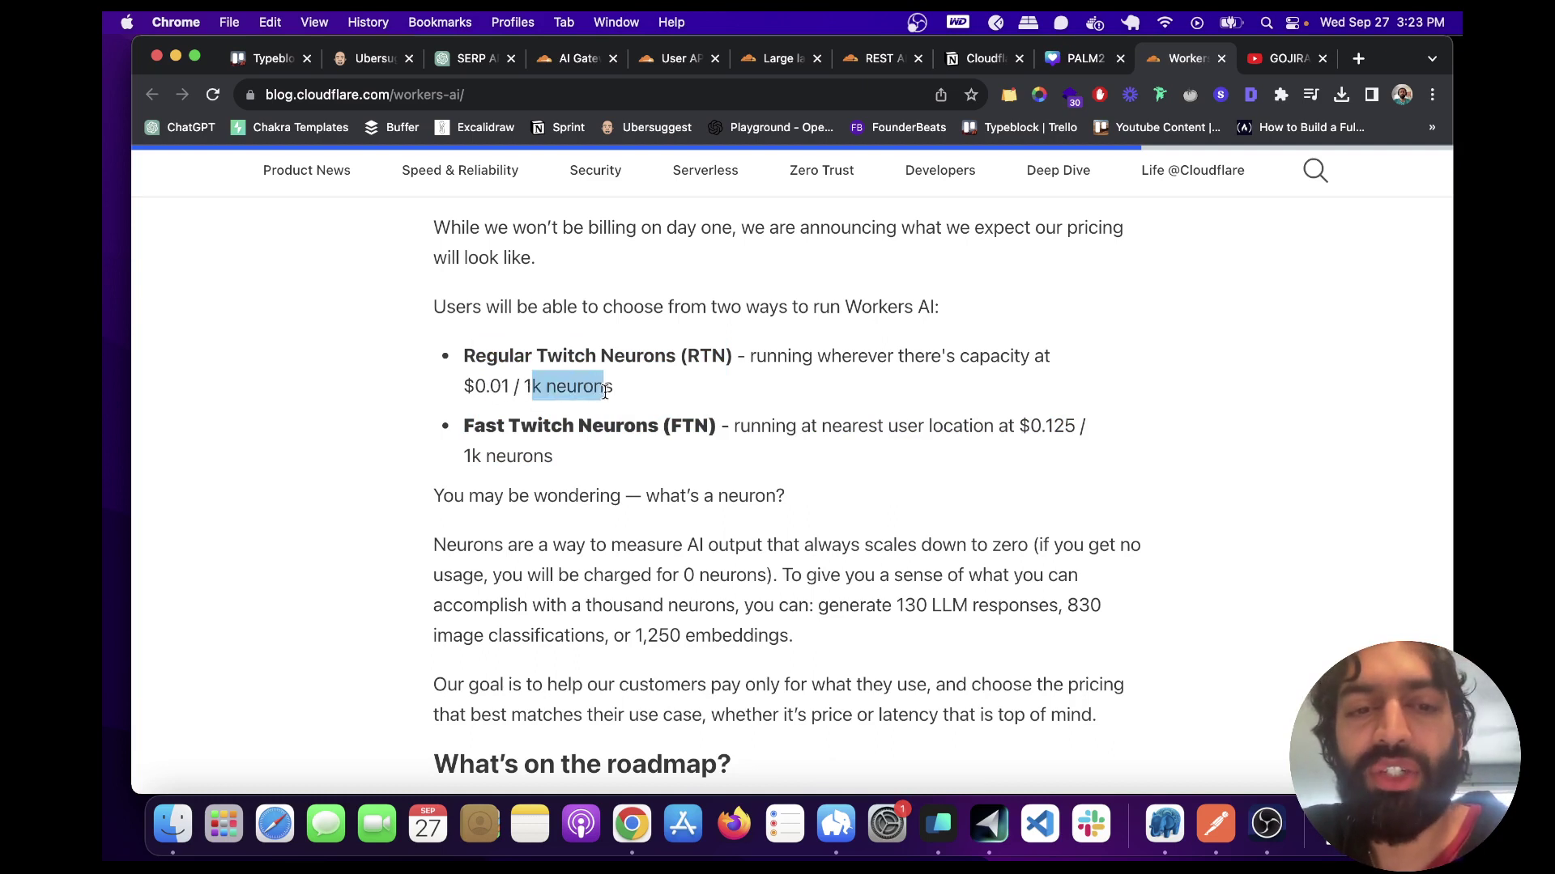
{"action": "left_click", "coordinate": [618, 394]}
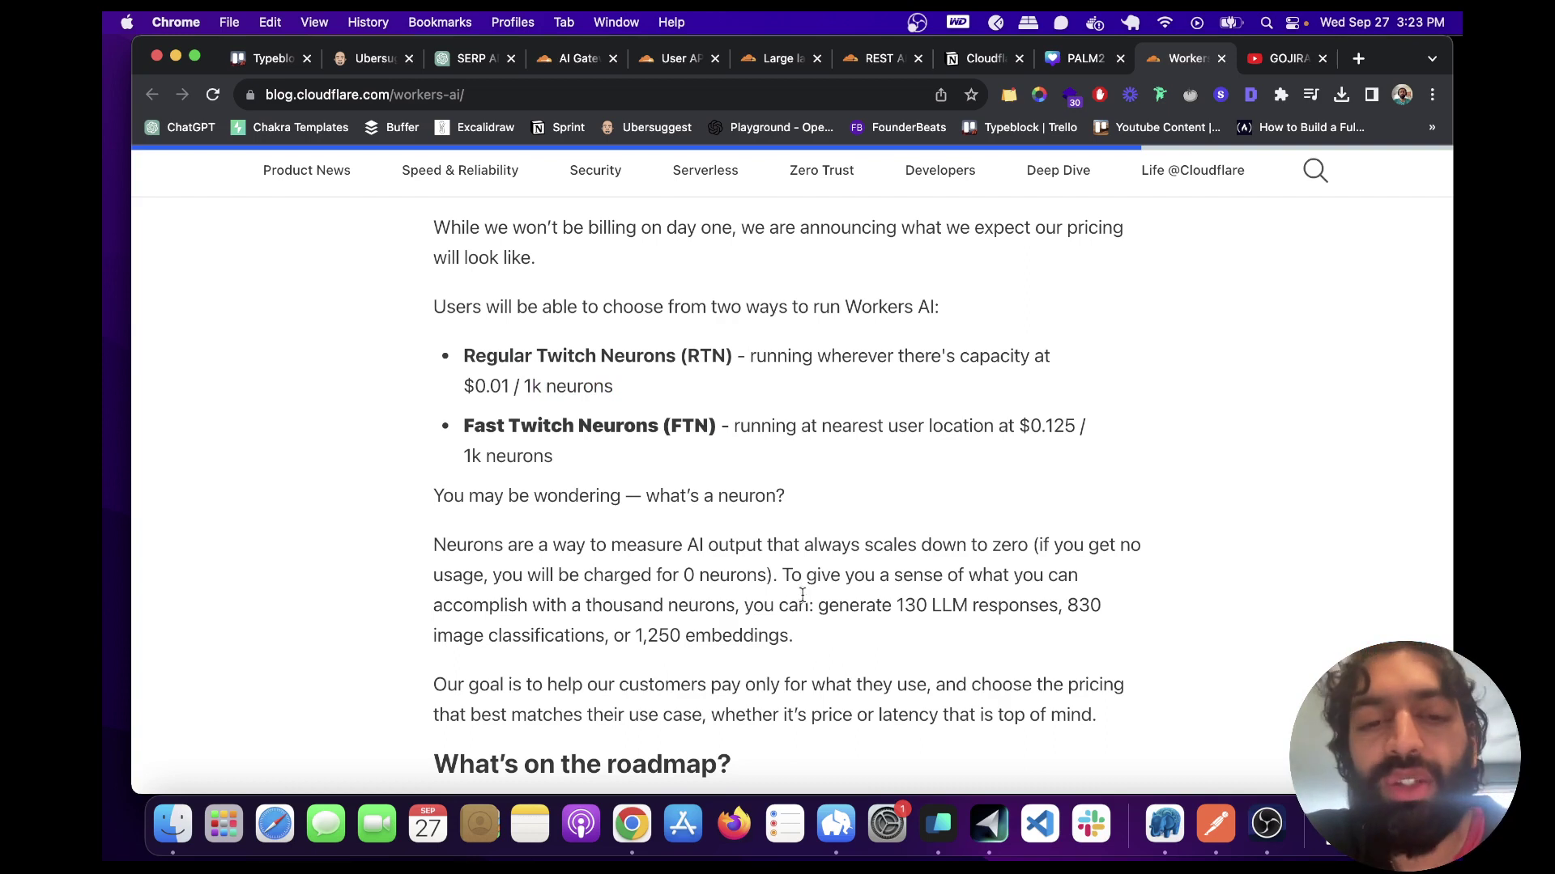
Step: Highlight the thousand-neuron examples — 1,250 embeddings, 130 LLM responses — and the RTN name again
{"action": "left_click_drag", "start_coordinate": [590, 606], "coordinate": [733, 608]}
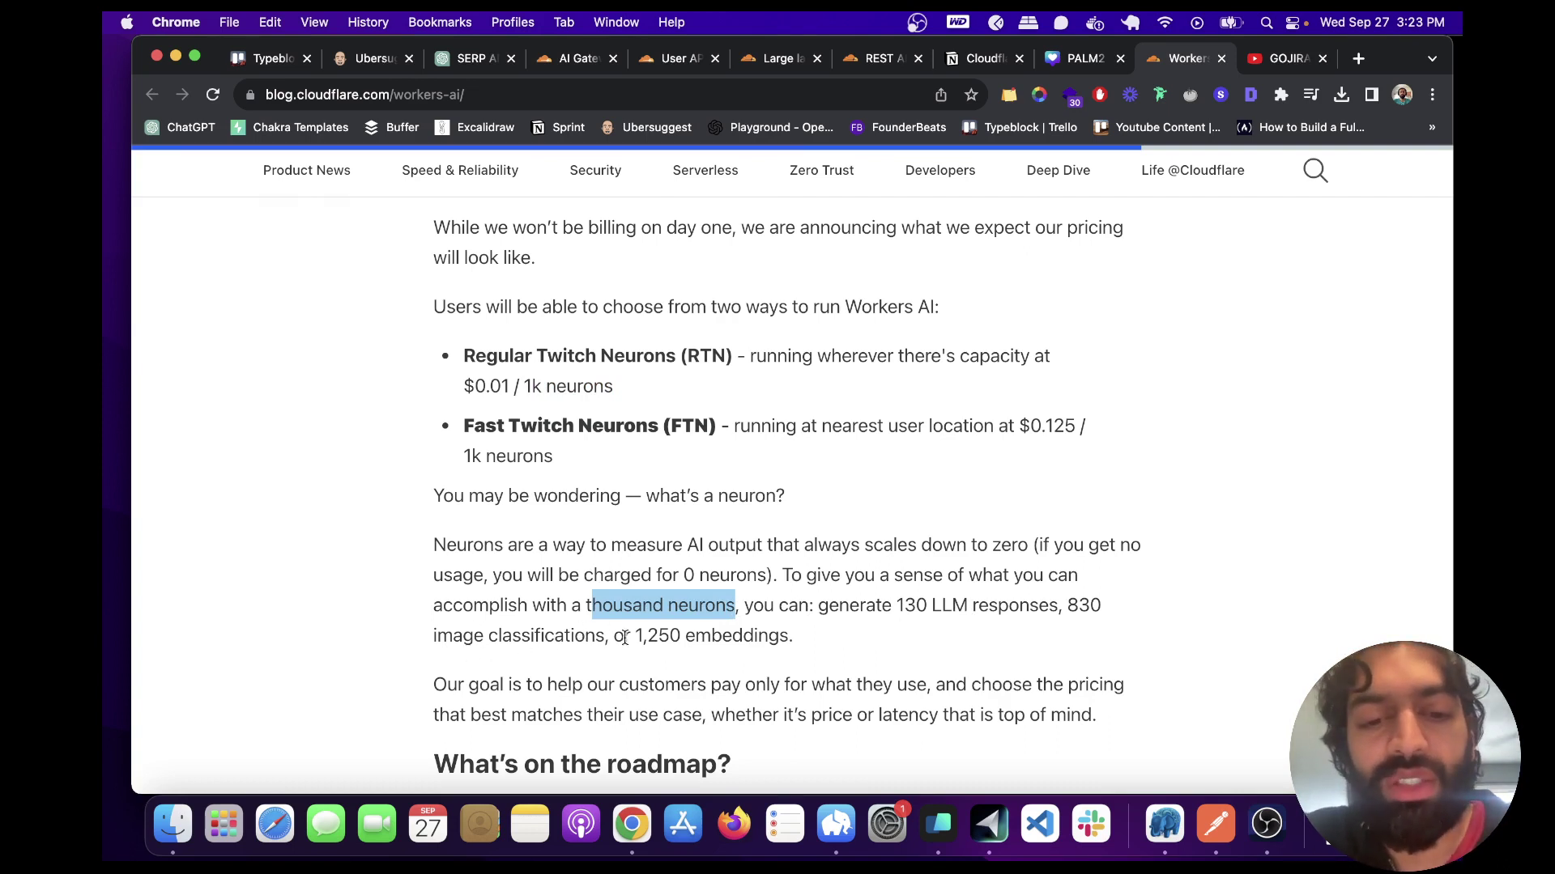
{"action": "left_click_drag", "start_coordinate": [616, 640], "coordinate": [794, 641]}
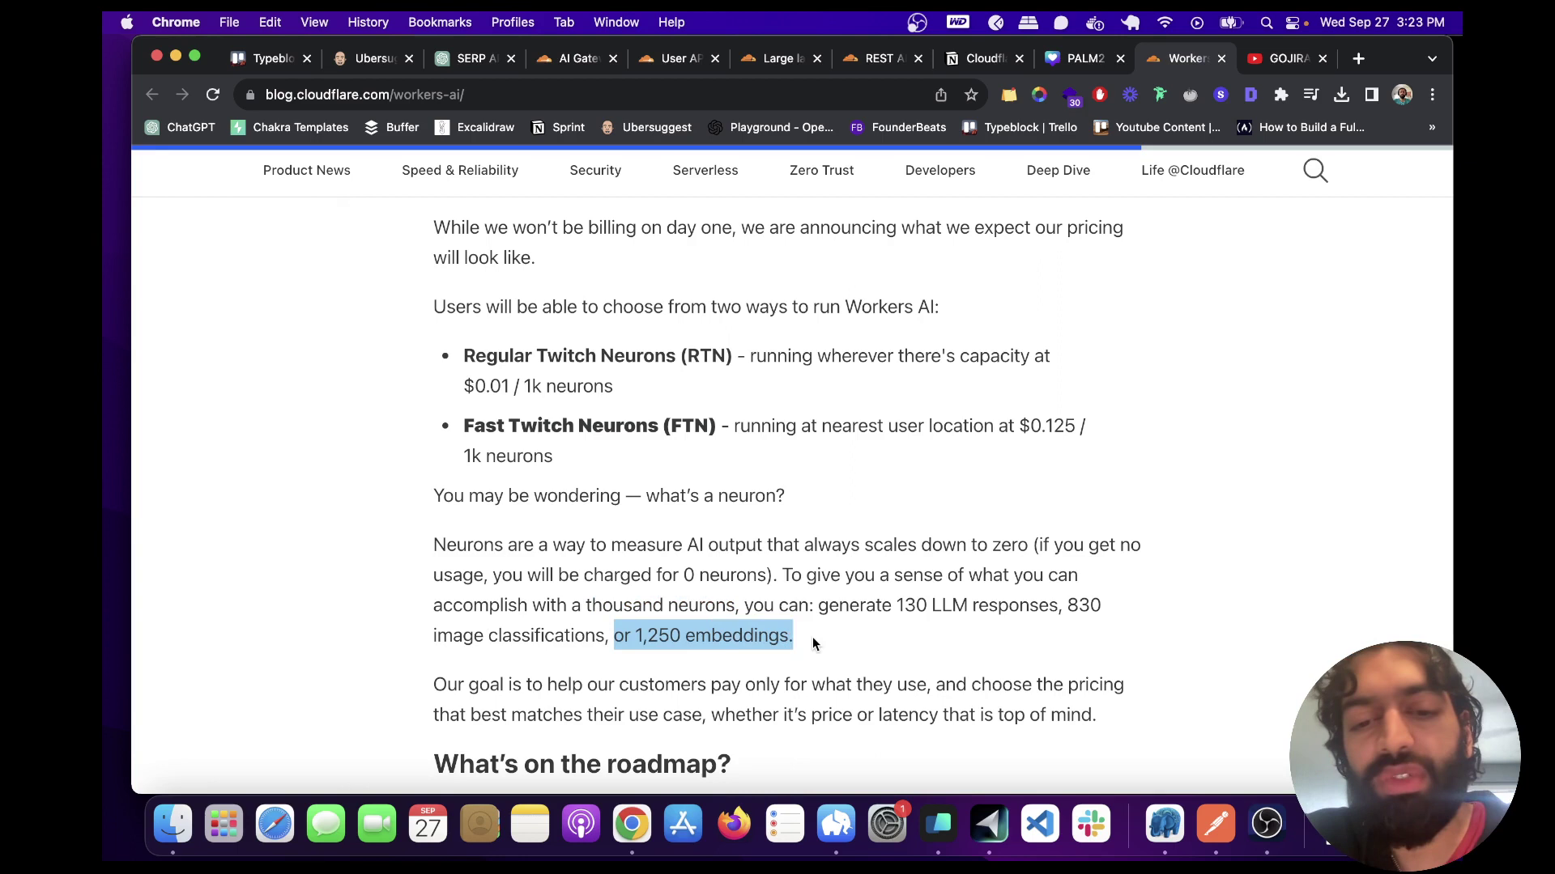
{"action": "left_click", "coordinate": [812, 644]}
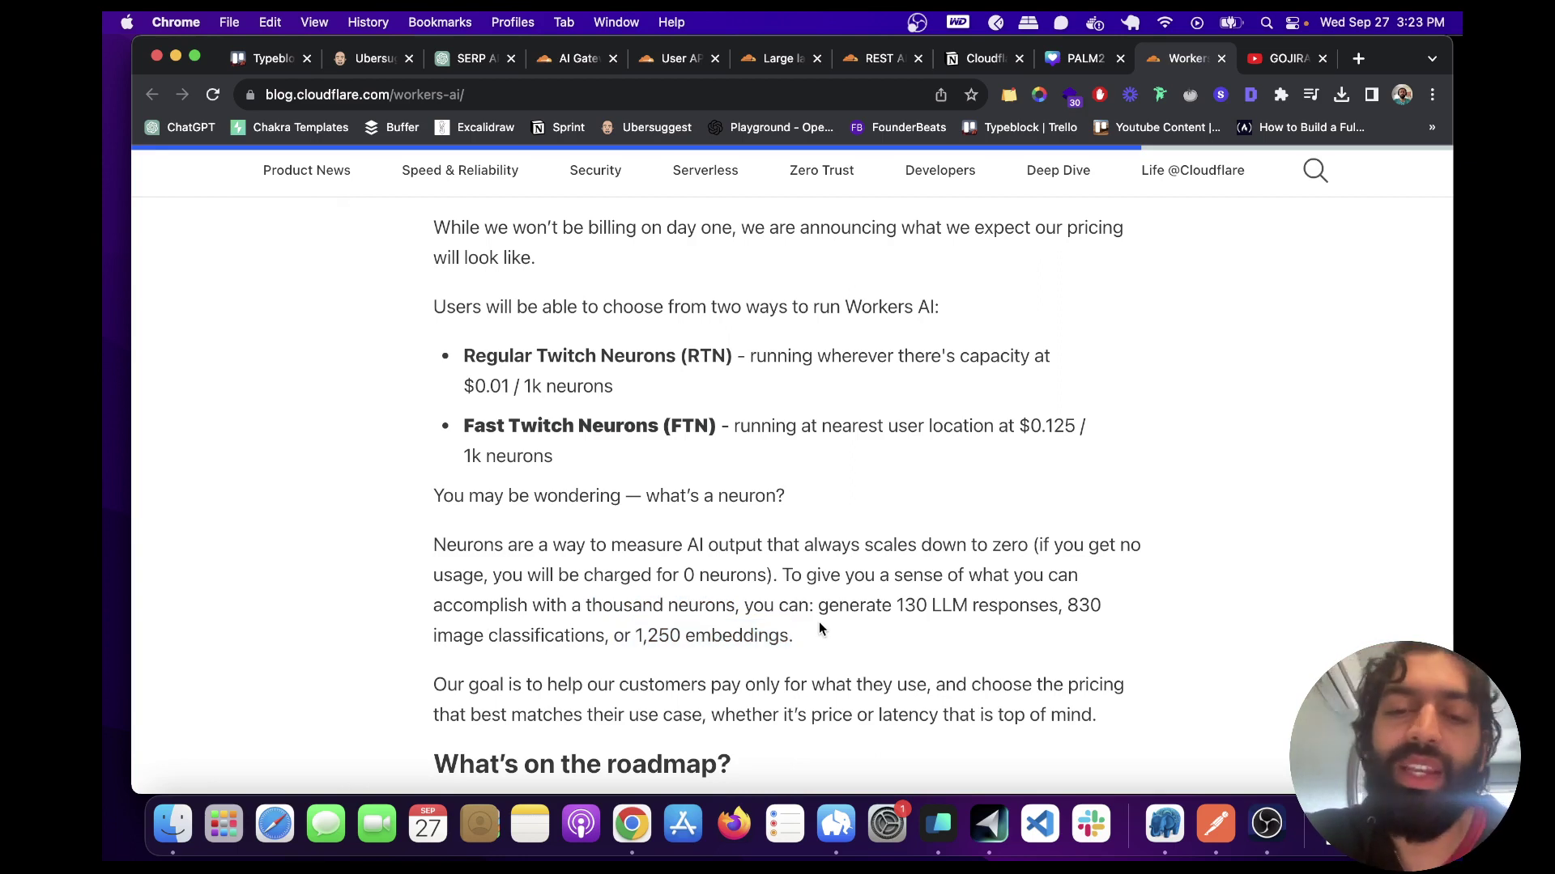
{"action": "left_click_drag", "start_coordinate": [818, 605], "coordinate": [819, 638]}
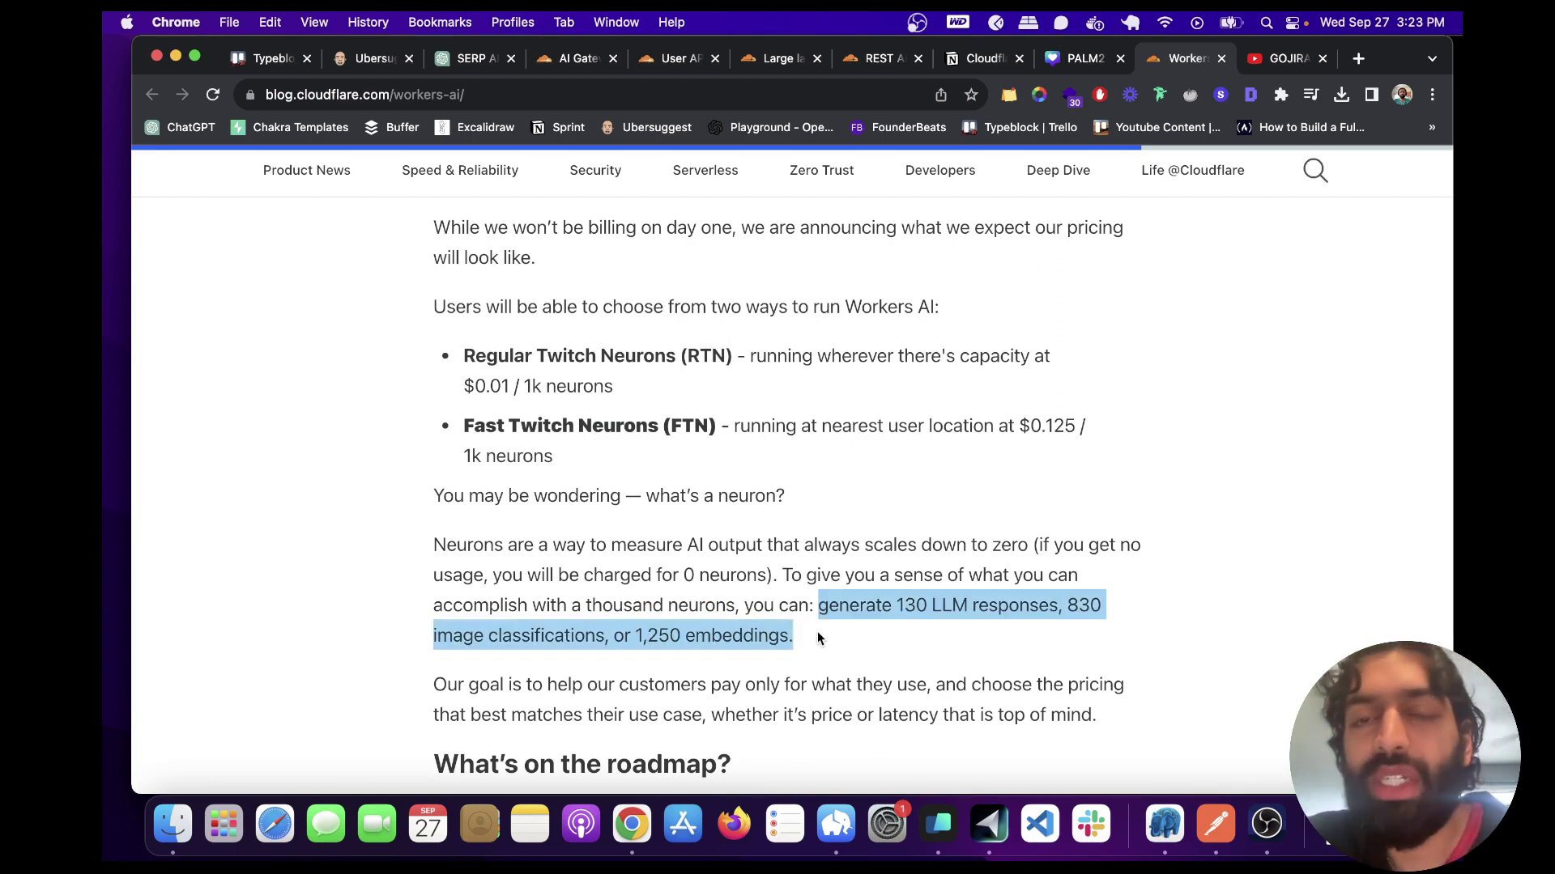
{"action": "left_click", "coordinate": [818, 639]}
{"action": "left_click_drag", "start_coordinate": [898, 605], "coordinate": [945, 610]}
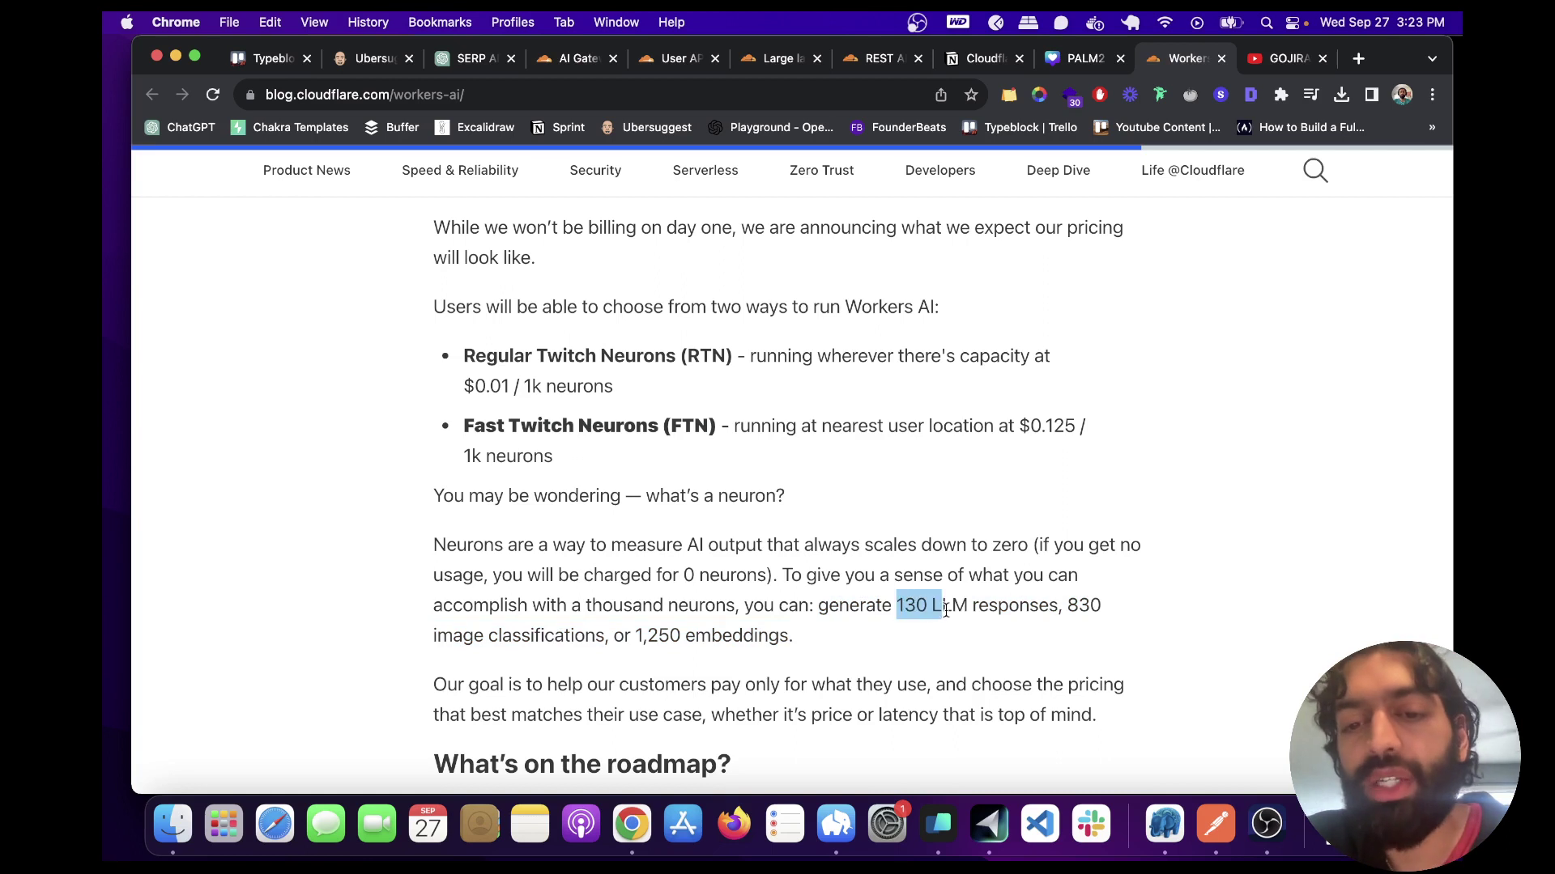
{"action": "left_click", "coordinate": [854, 628]}
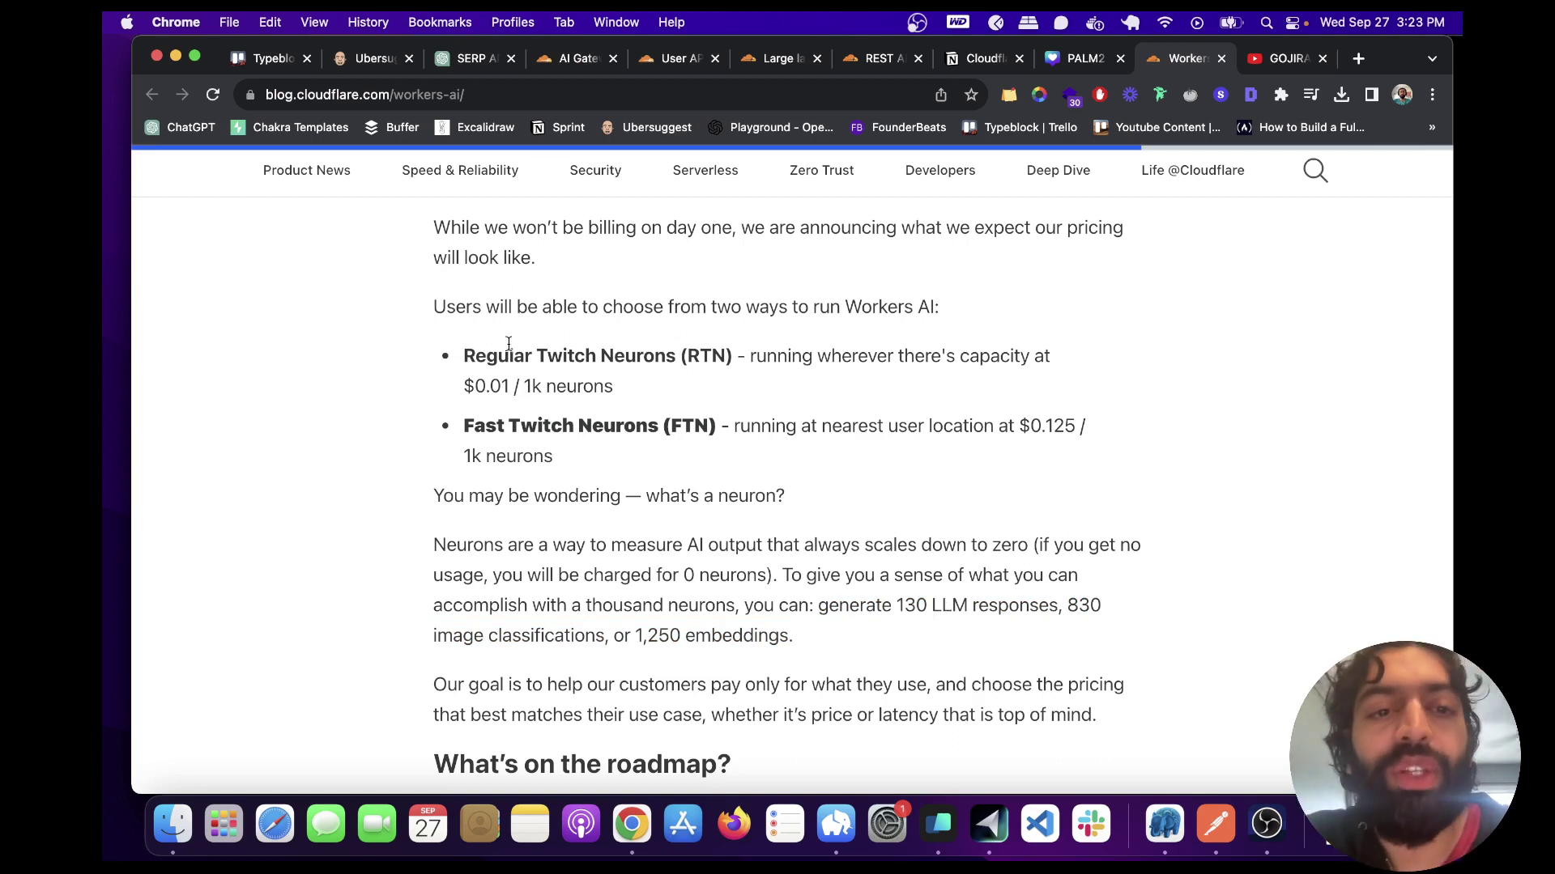
{"action": "left_click_drag", "start_coordinate": [462, 367], "coordinate": [734, 361]}
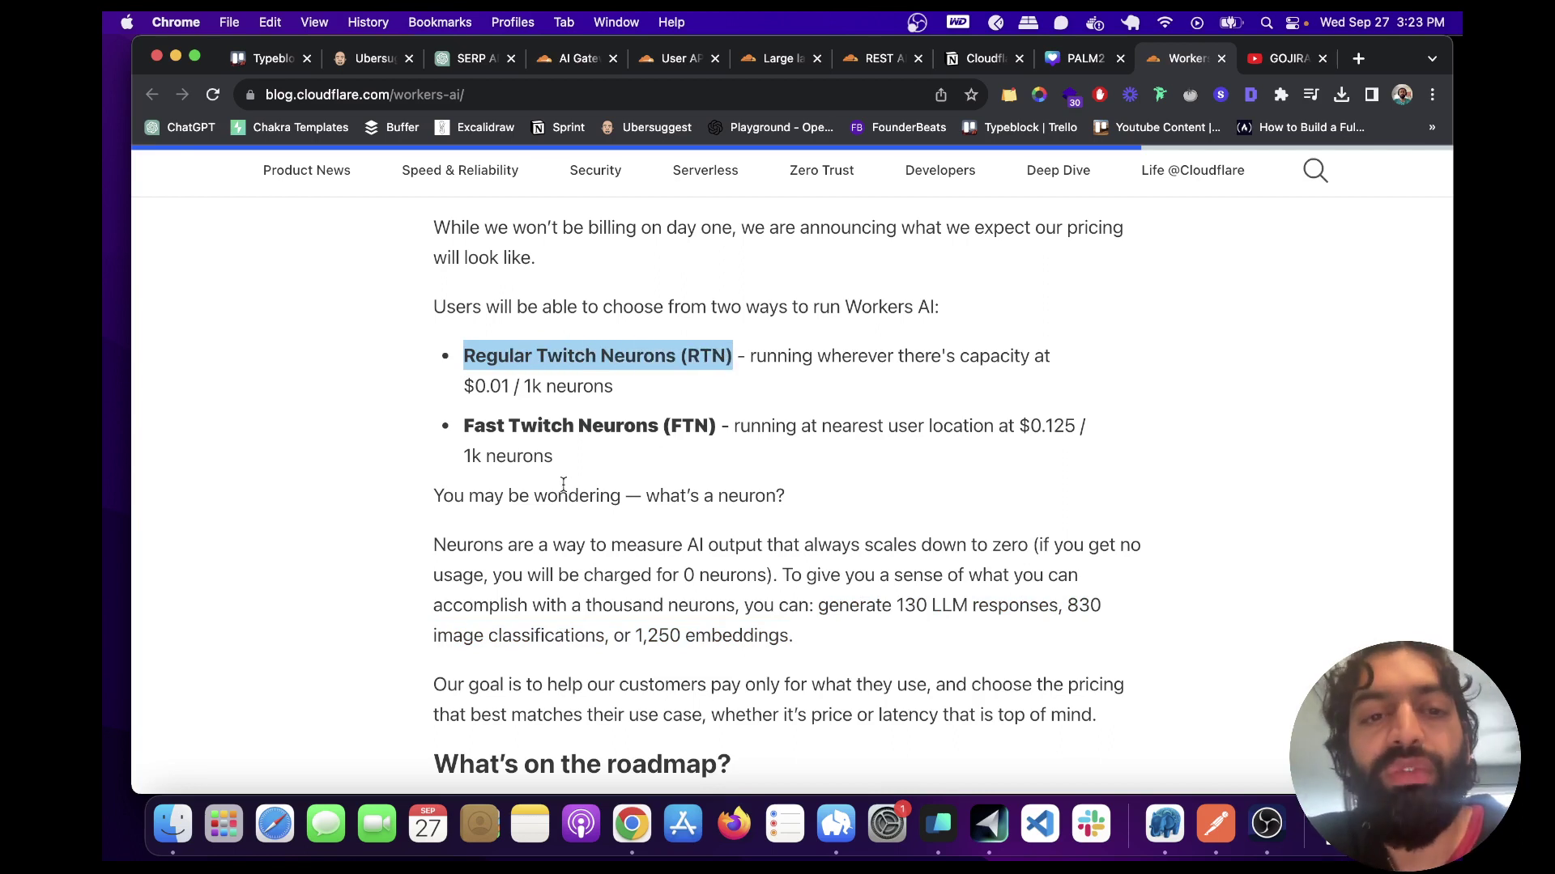
{"action": "left_click", "coordinate": [591, 475]}
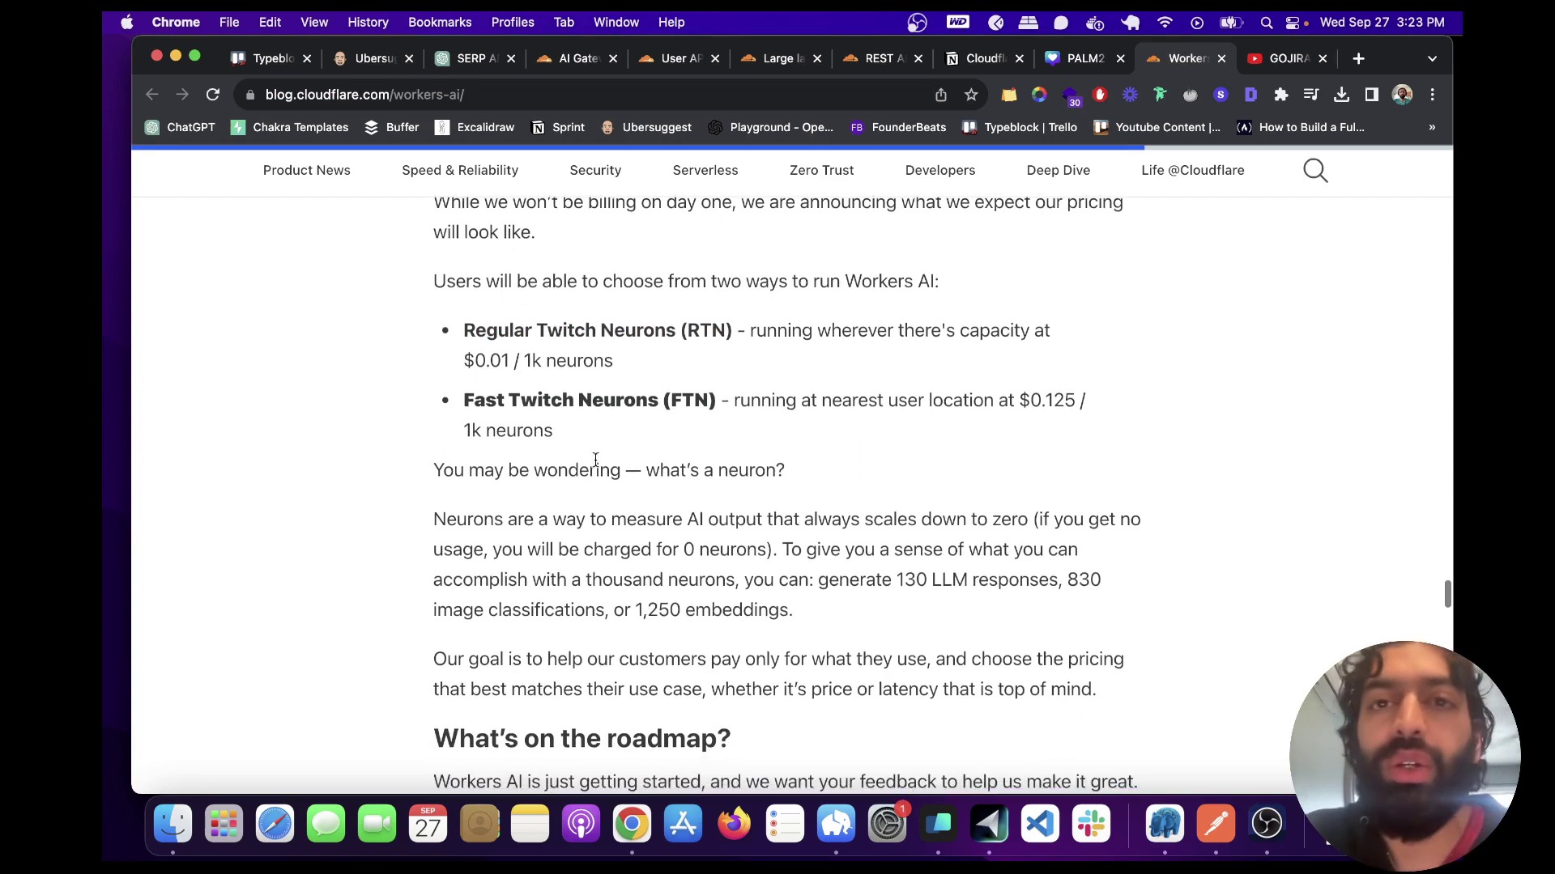
{"action": "scroll", "coordinate": [596, 466], "scroll_direction": "down", "scroll_amount": 2}
{"action": "scroll", "coordinate": [595, 465], "scroll_direction": "up", "scroll_amount": 1}
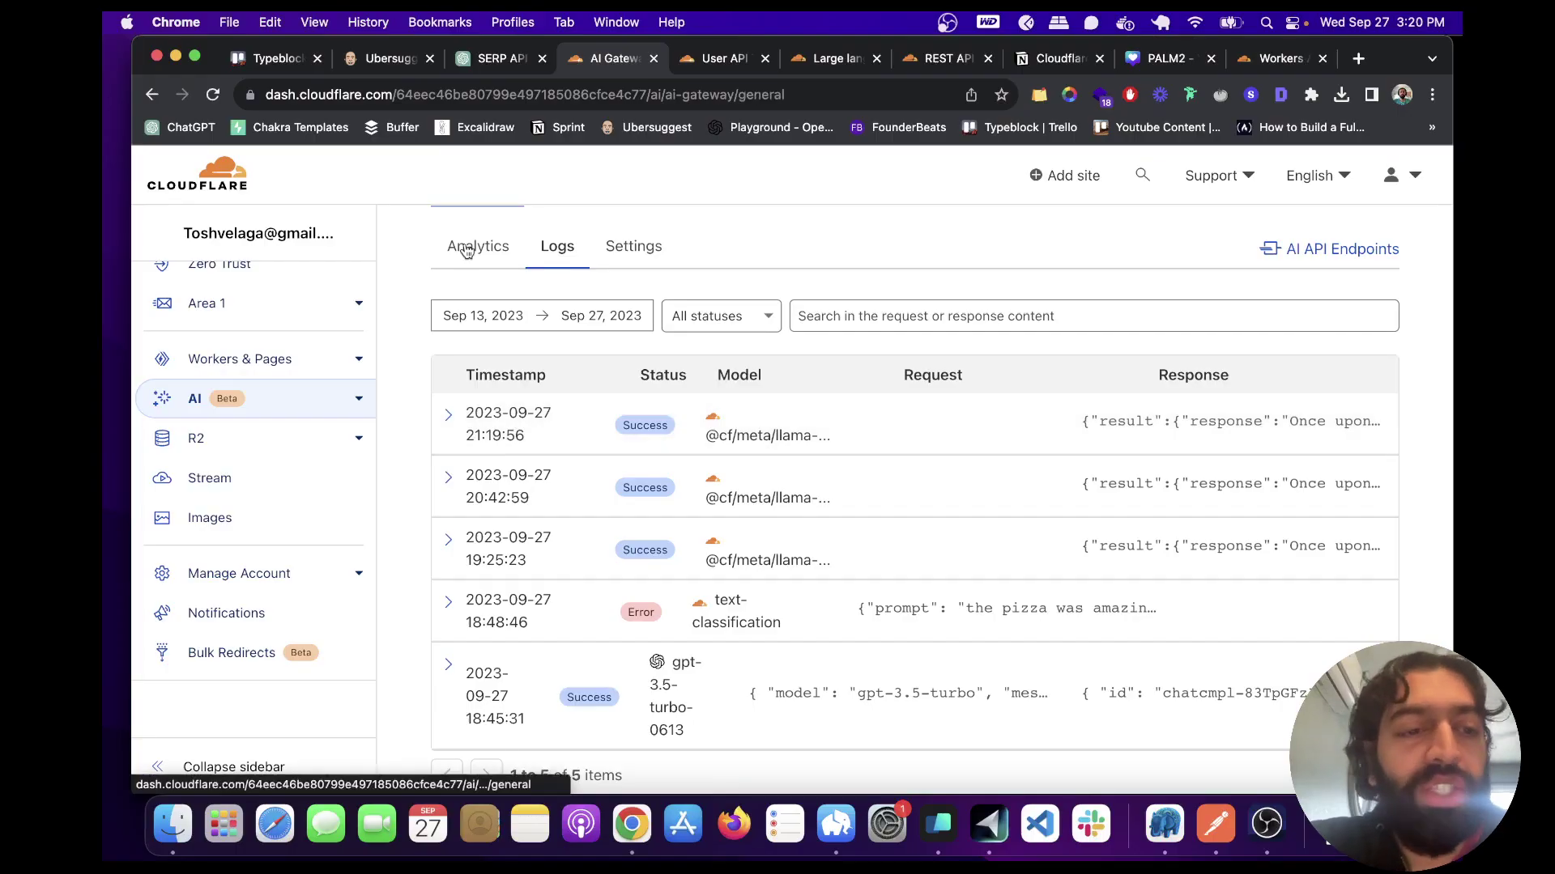
Step: Show the AI Gateway analytics overview: 3 requests, 0 cached, $0 cost, 1 error
{"action": "left_click", "coordinate": [478, 245]}
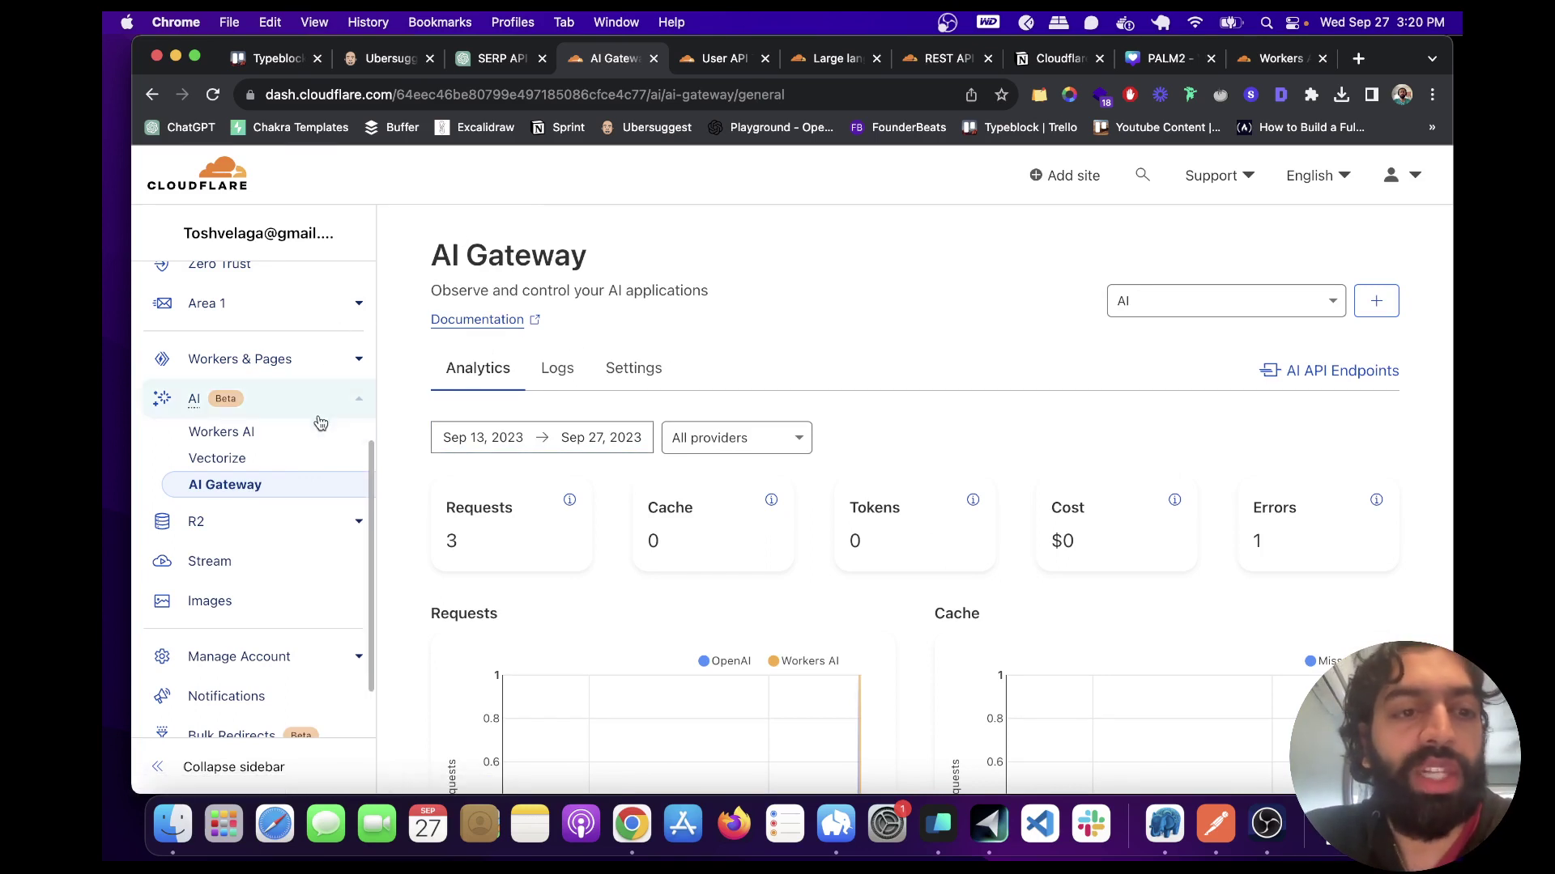
{"action": "scroll", "coordinate": [847, 465], "scroll_direction": "down", "scroll_amount": 2}
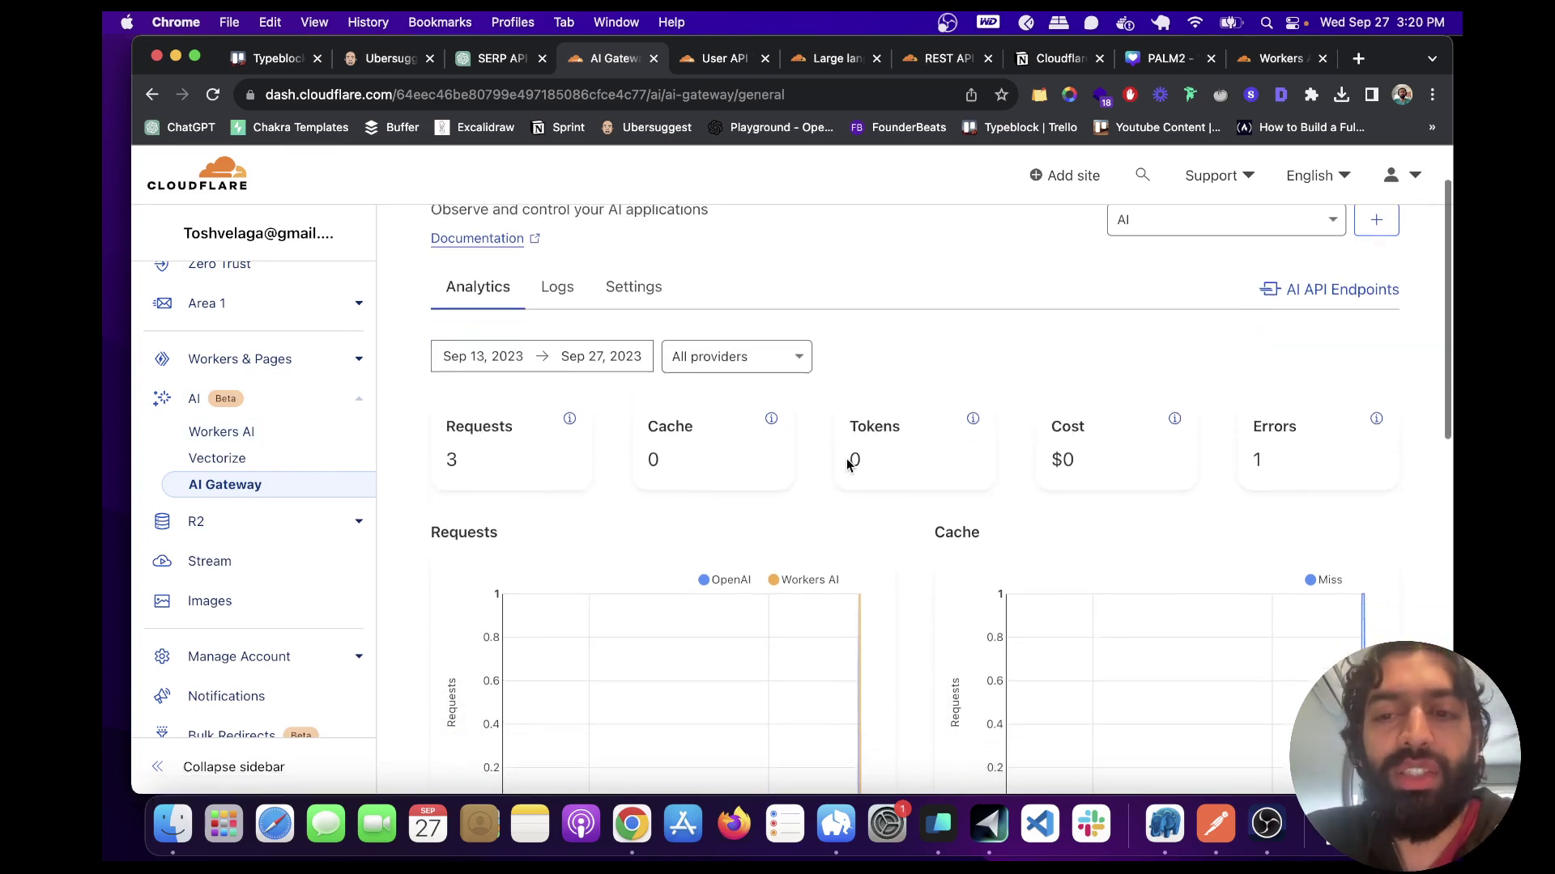
{"action": "scroll", "coordinate": [846, 468], "scroll_direction": "down", "scroll_amount": 2}
{"action": "scroll", "coordinate": [847, 472], "scroll_direction": "up", "scroll_amount": 2}
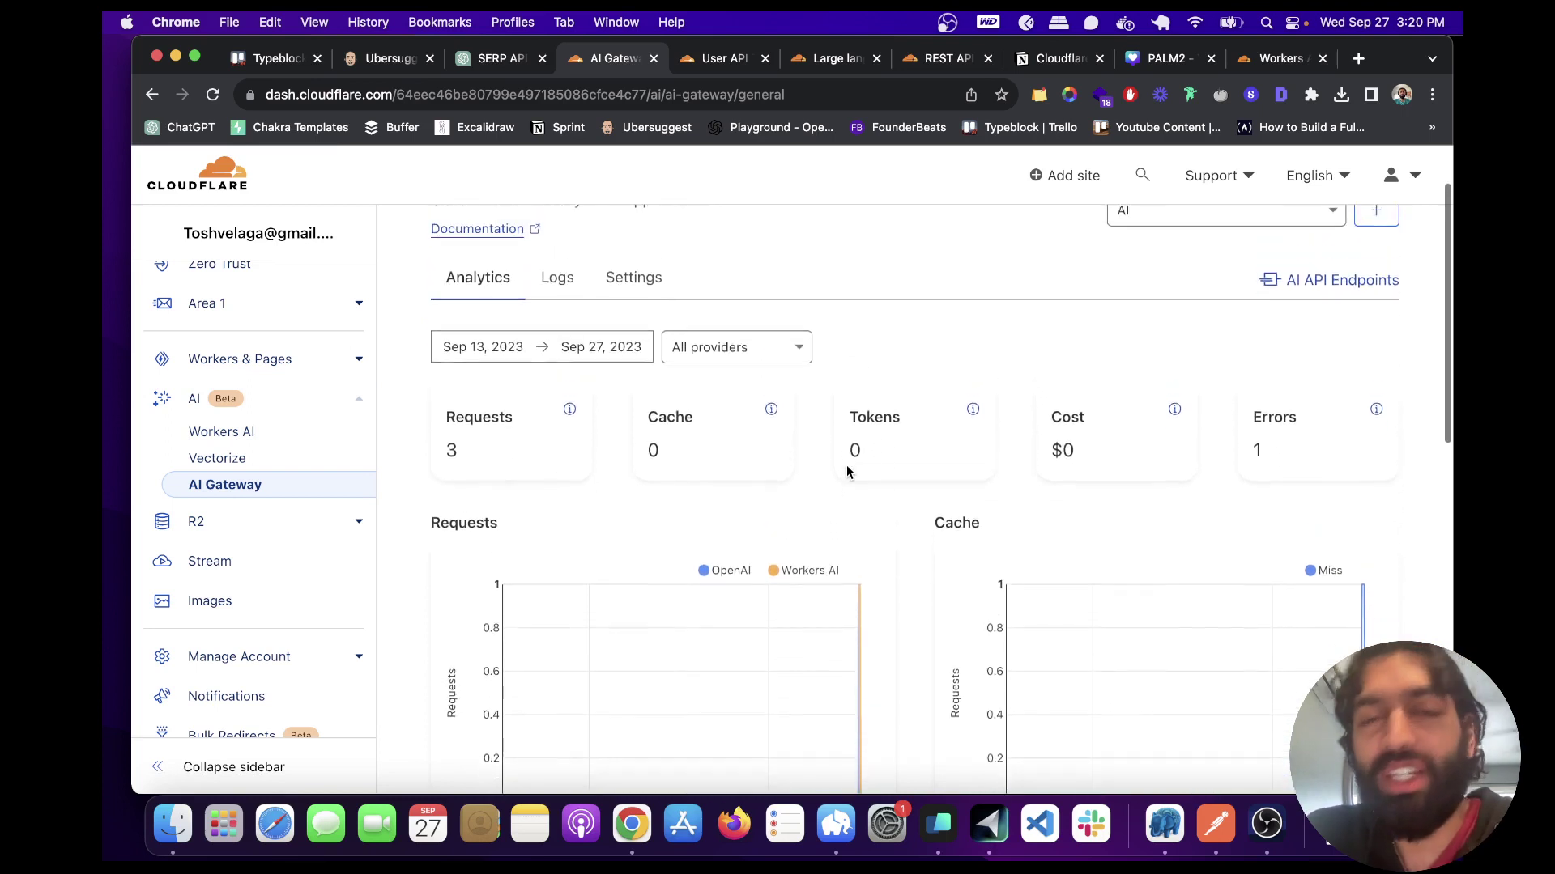
{"action": "scroll", "coordinate": [846, 467], "scroll_direction": "up", "scroll_amount": 1}
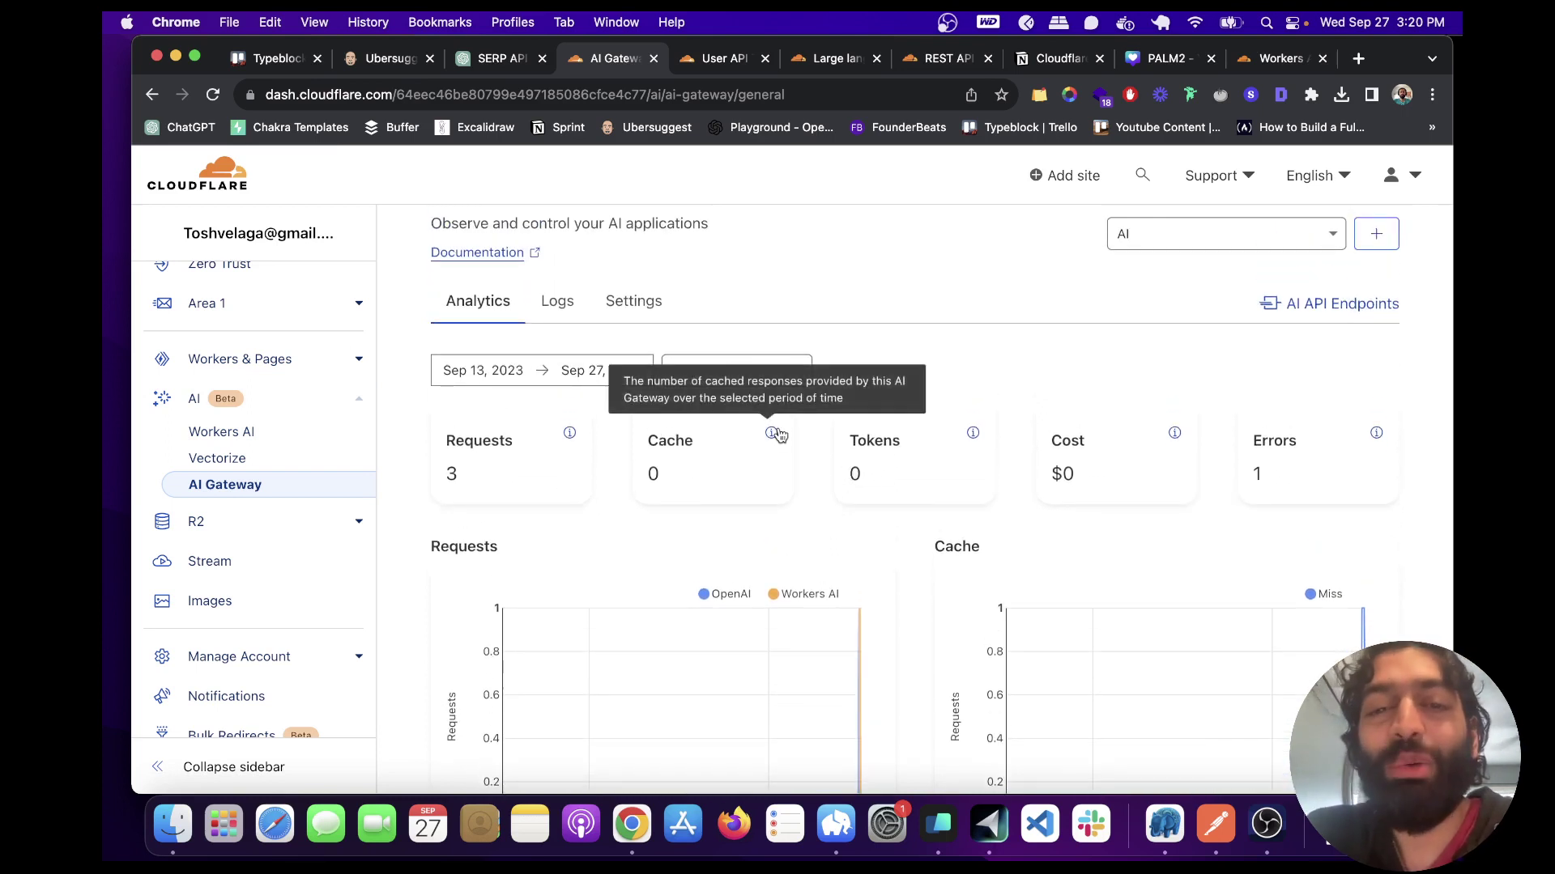
{"action": "scroll", "coordinate": [811, 445], "scroll_direction": "down", "scroll_amount": 1}
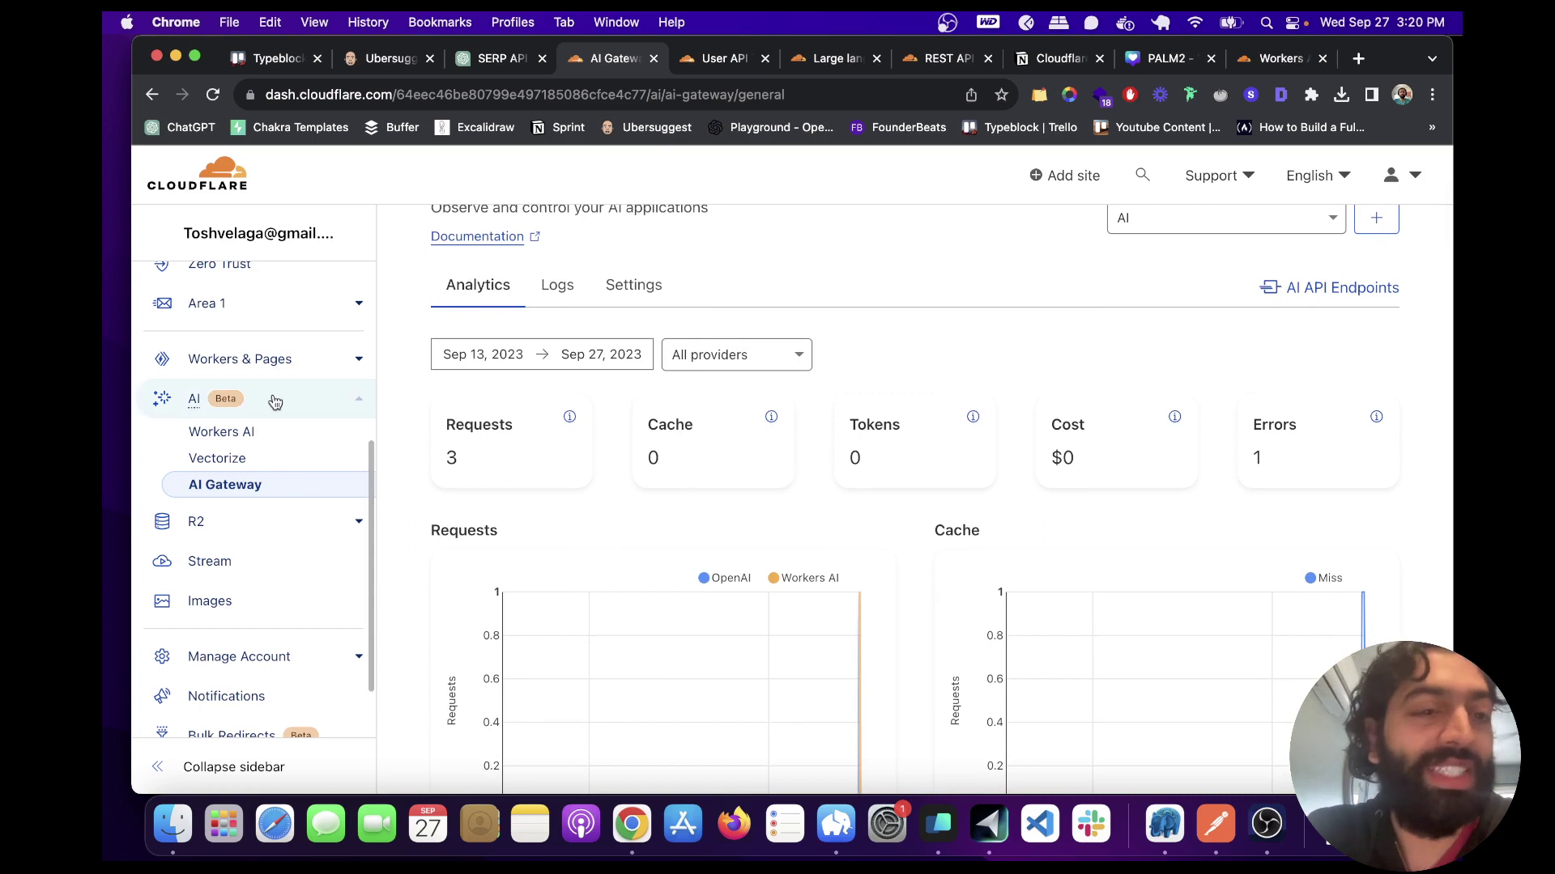
{"action": "scroll", "coordinate": [860, 456], "scroll_direction": "down", "scroll_amount": 2}
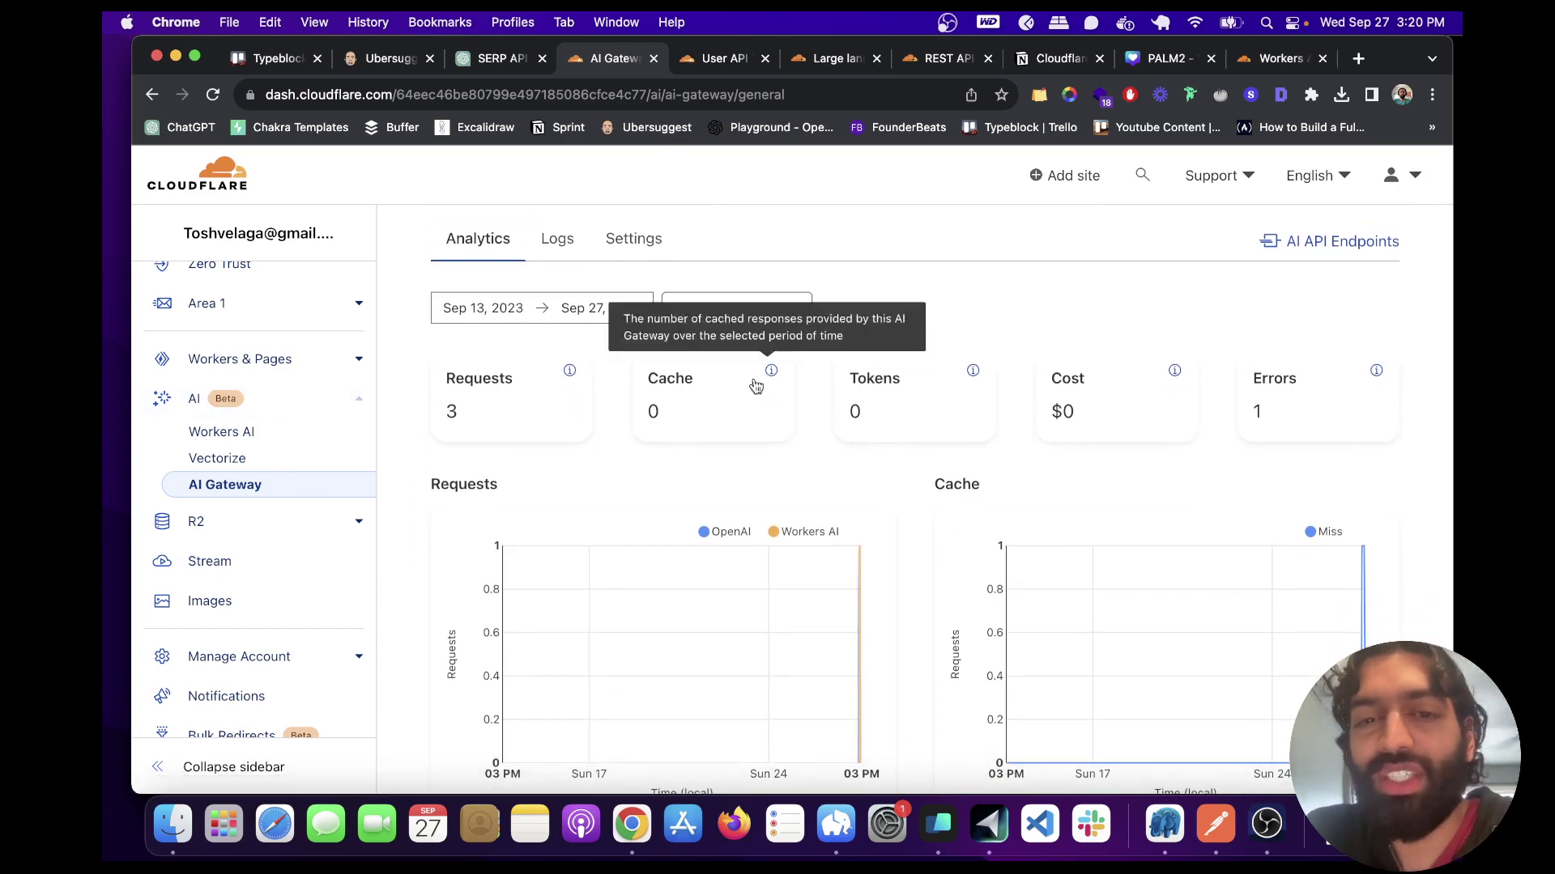
{"action": "scroll", "coordinate": [907, 494], "scroll_direction": "down", "scroll_amount": 3}
{"action": "scroll", "coordinate": [907, 493], "scroll_direction": "up", "scroll_amount": 2}
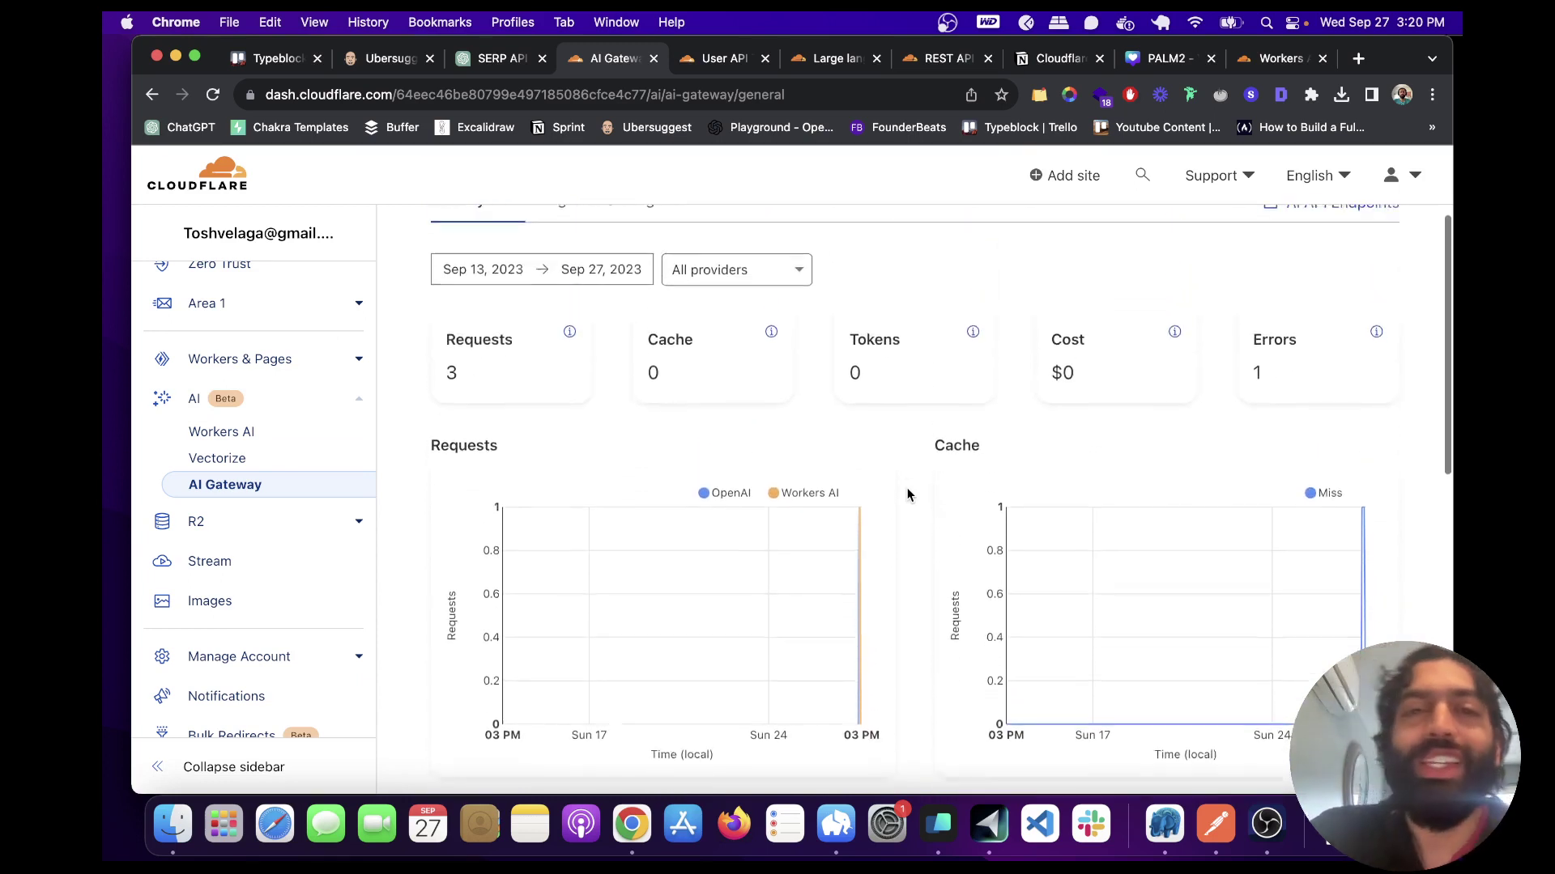
{"action": "scroll", "coordinate": [906, 494], "scroll_direction": "up", "scroll_amount": 2}
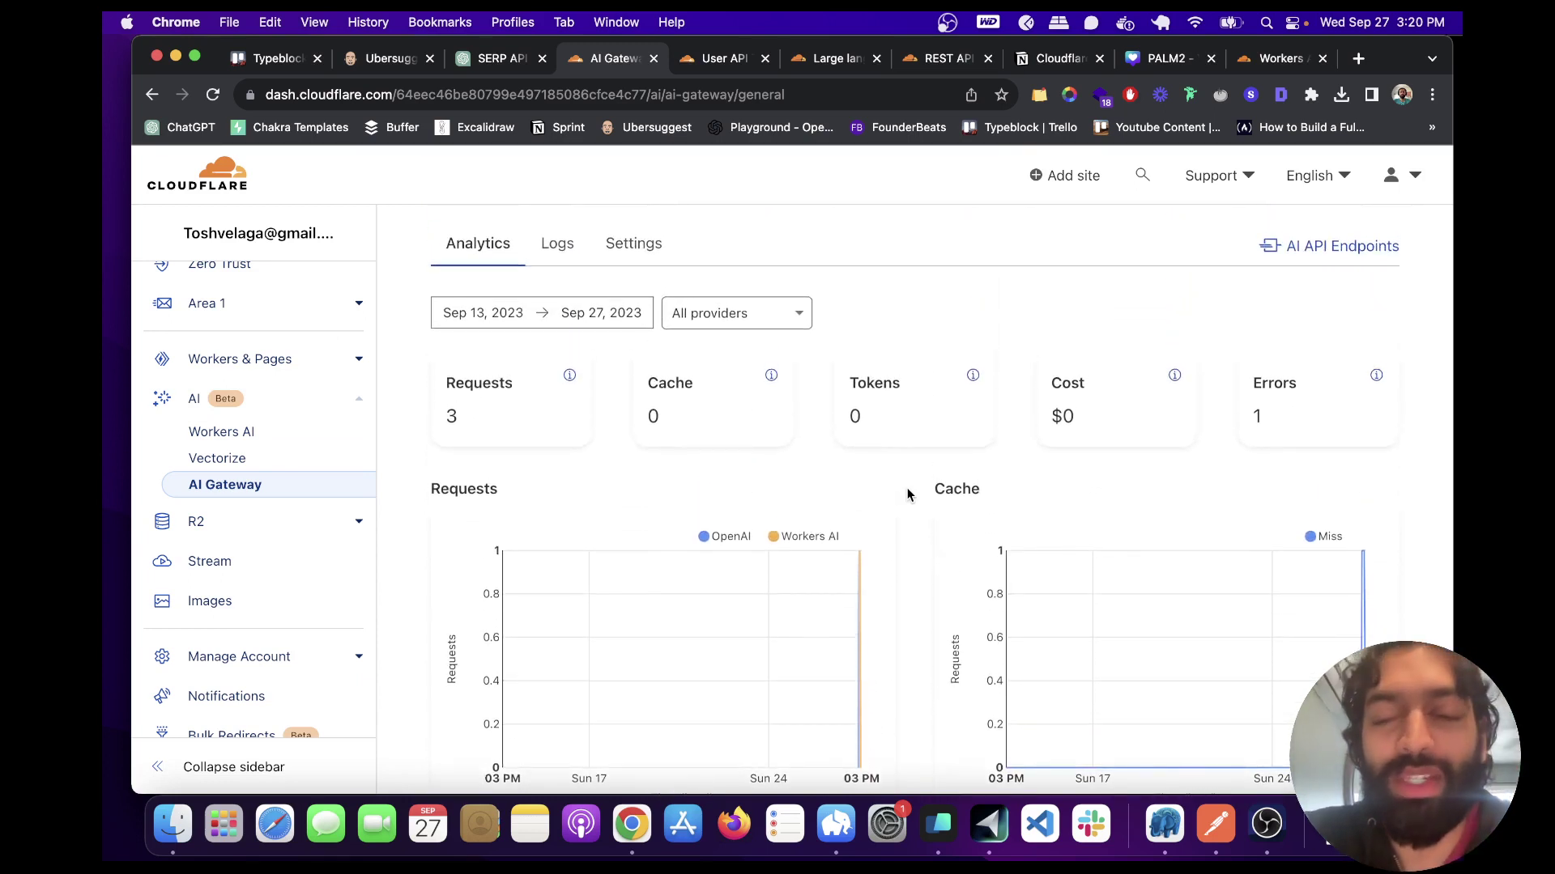